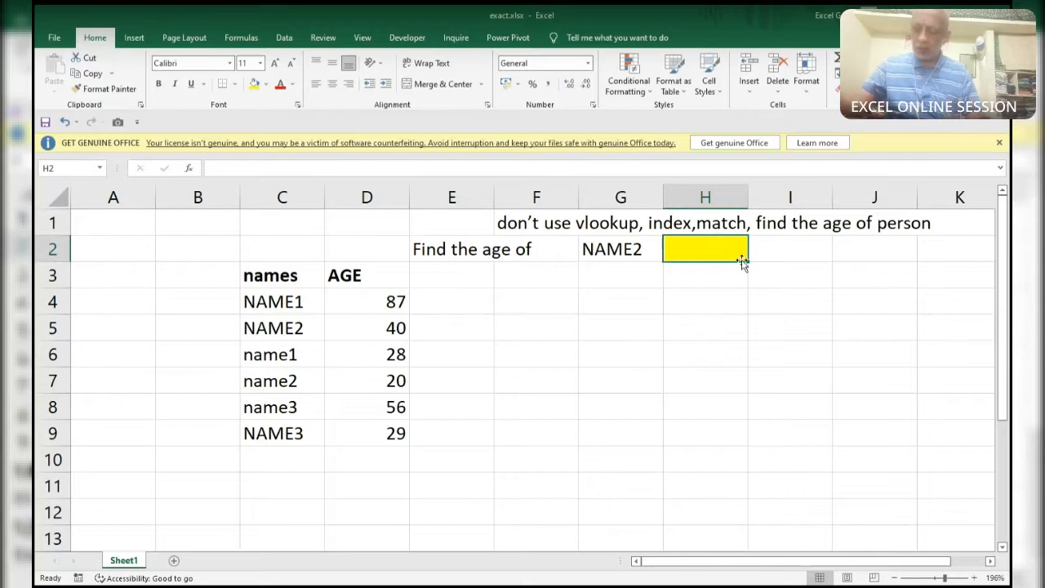
# Enter an EXACT formula in H2 comparing G2 with the absolute names range: =EXACT(G2,$C$4:$C$9).
pyautogui.write('=exa')
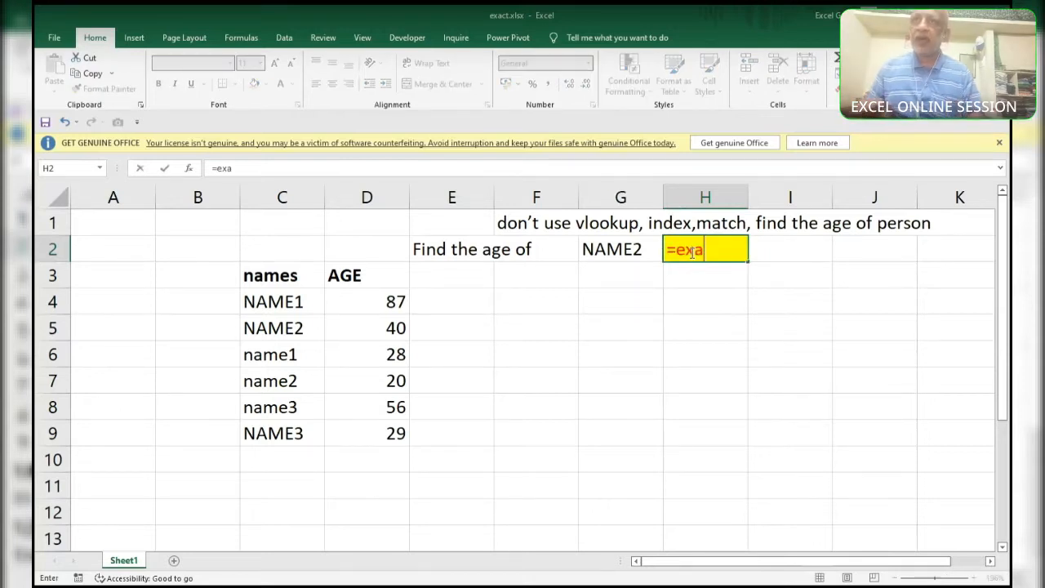
pyautogui.press('Tab')
pyautogui.press('Left')
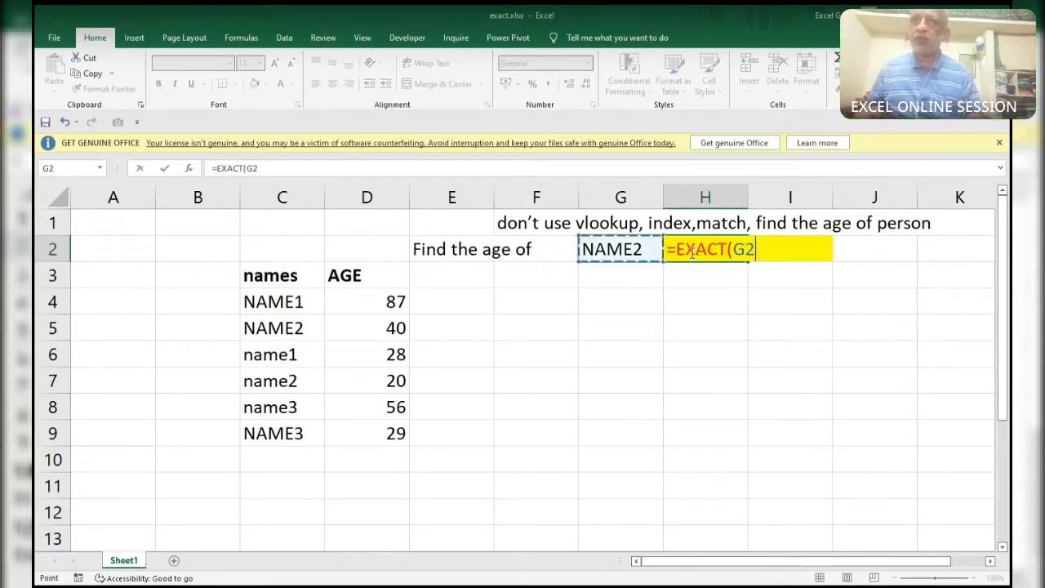
pyautogui.write(',')
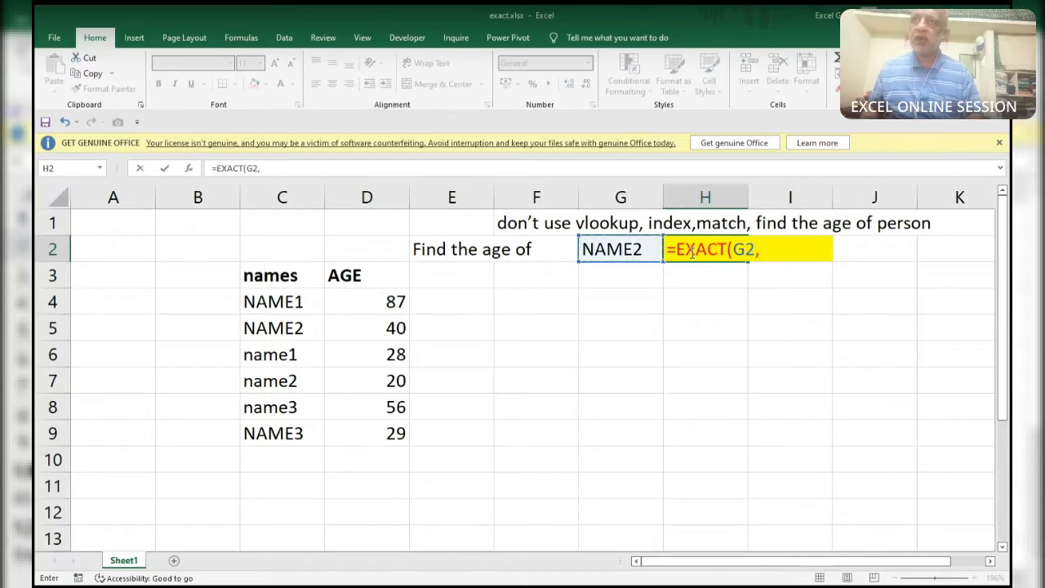
pyautogui.press('Left')
pyautogui.press('Left')
pyautogui.press('Left')
pyautogui.press('Left')
pyautogui.press('Down')
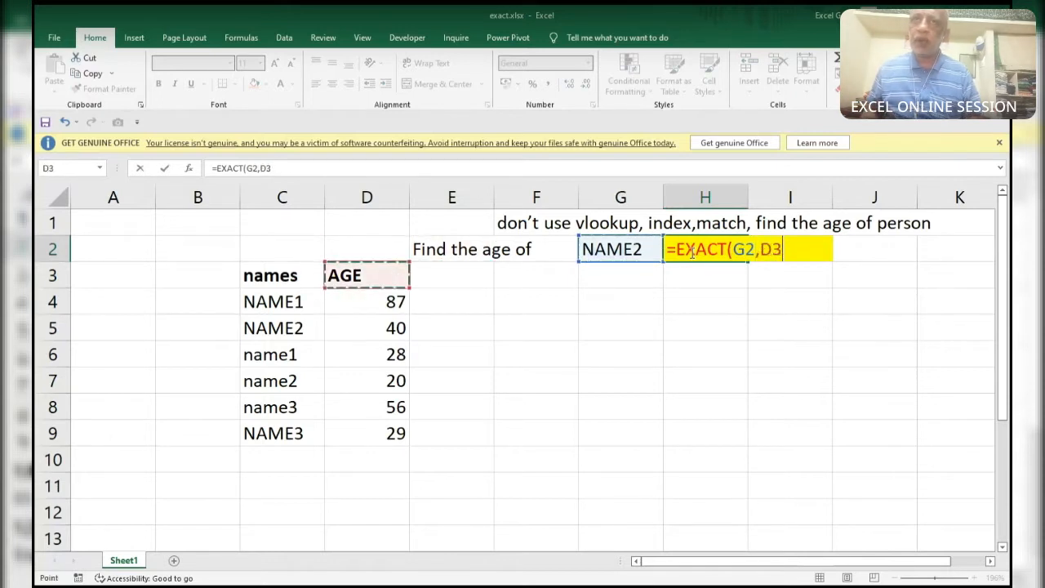
pyautogui.press('Down')
pyautogui.press('Left')
pyautogui.hotkey('shift', 'Down')
pyautogui.hotkey('shift', 'Down')
pyautogui.hotkey('shift', 'Down')
pyautogui.hotkey('shift', 'Down')
pyautogui.hotkey('shift', 'Down')
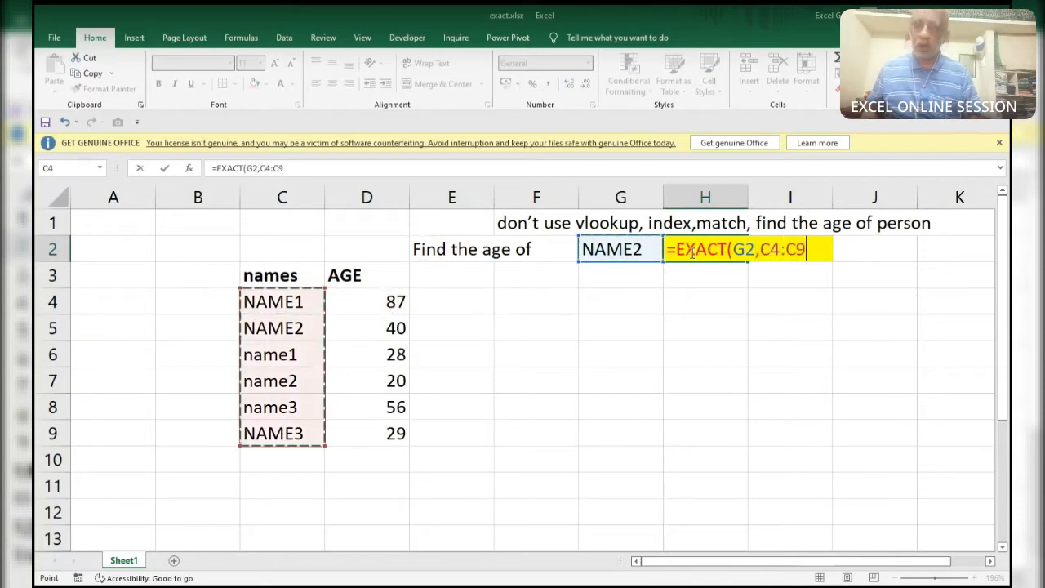
pyautogui.press('F4')
pyautogui.write(')')
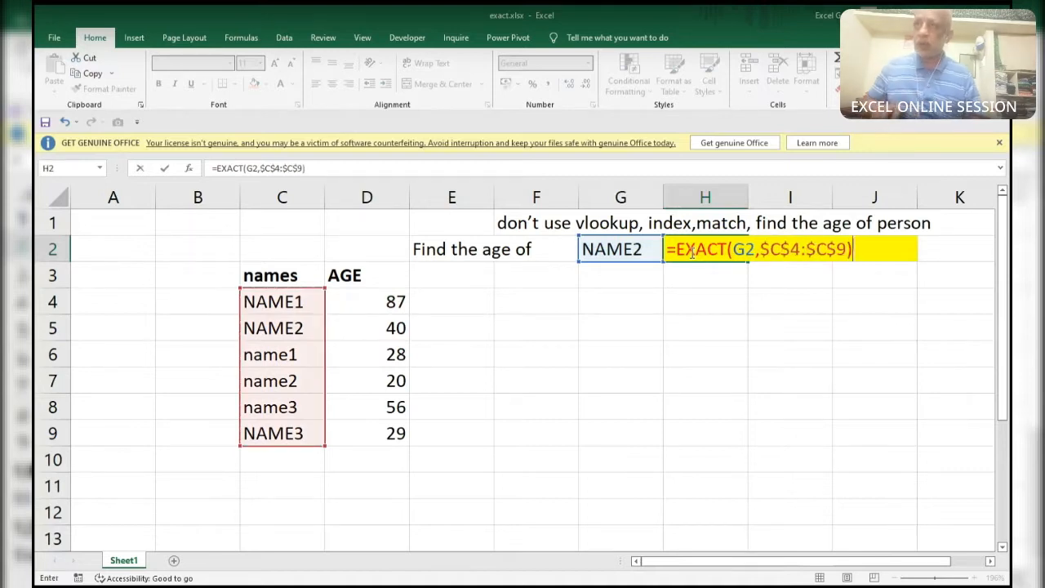
# Preview the array that the EXACT expression in H2 evaluates to, restoring the formula after each preview.
pyautogui.press('F9')
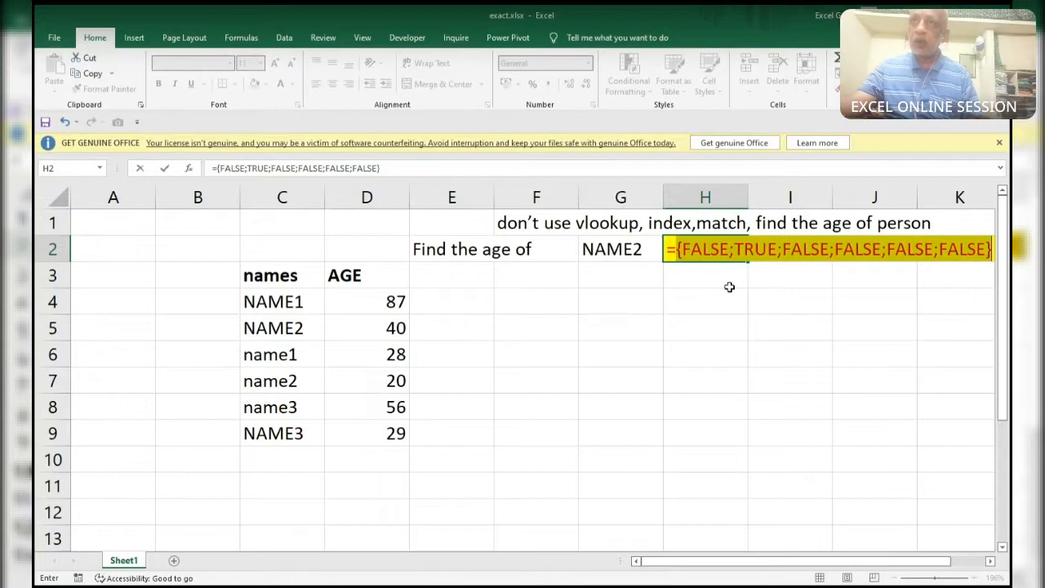
pyautogui.hotkey('ctrl', 'z')
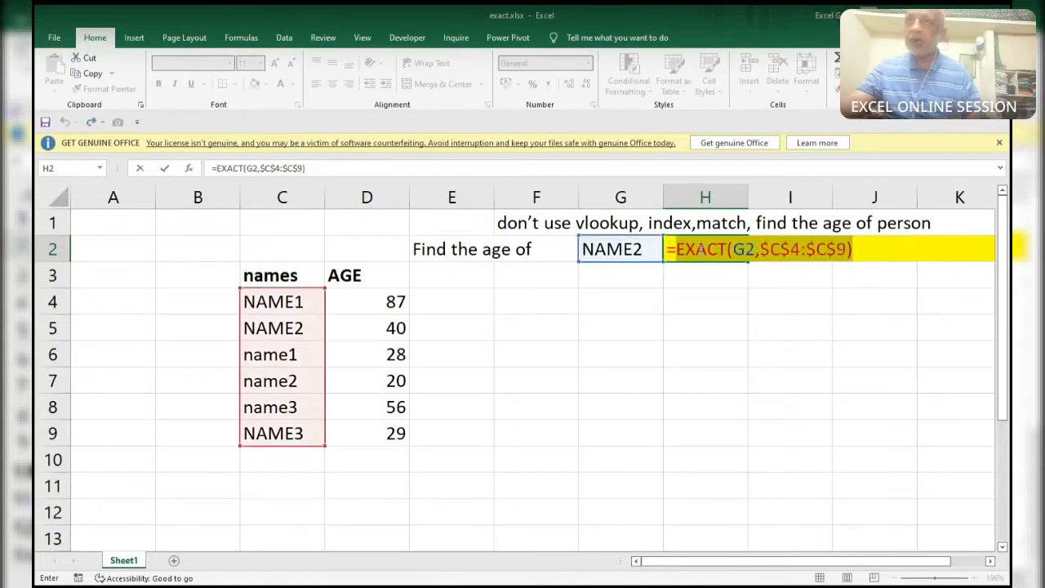
pyautogui.press('F9')
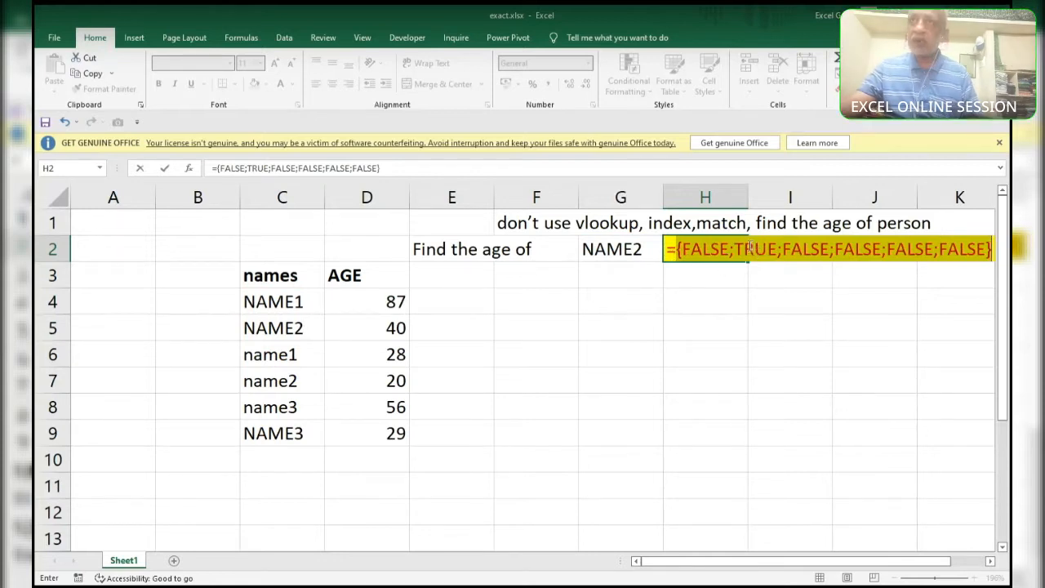
pyautogui.hotkey('ctrl', 'z')
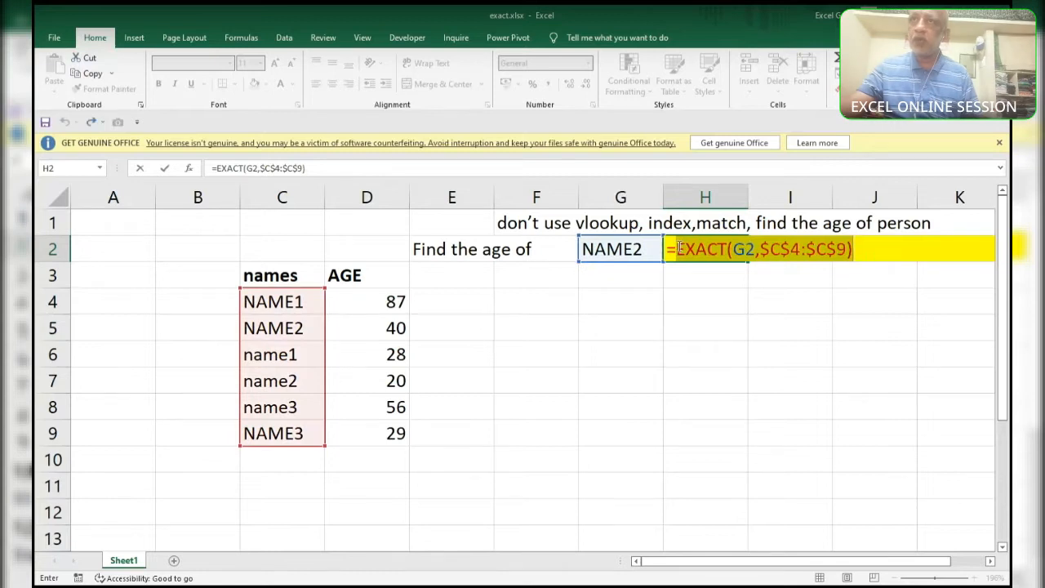
# Wrap the EXACT expression in H2 in a SUMPRODUCT function by inserting it before EXACT.
pyautogui.click(677, 249)
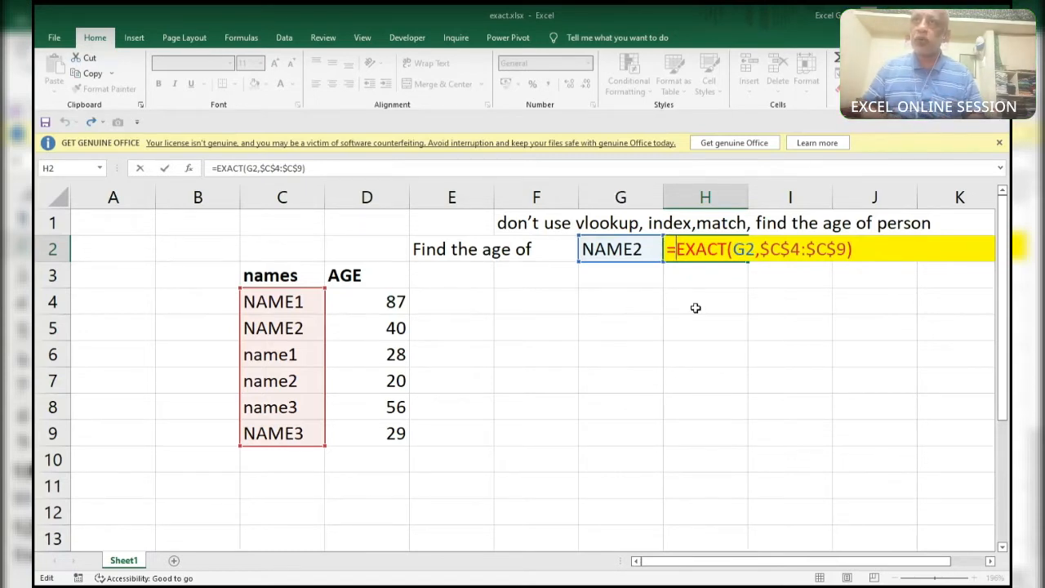
pyautogui.write('sum')
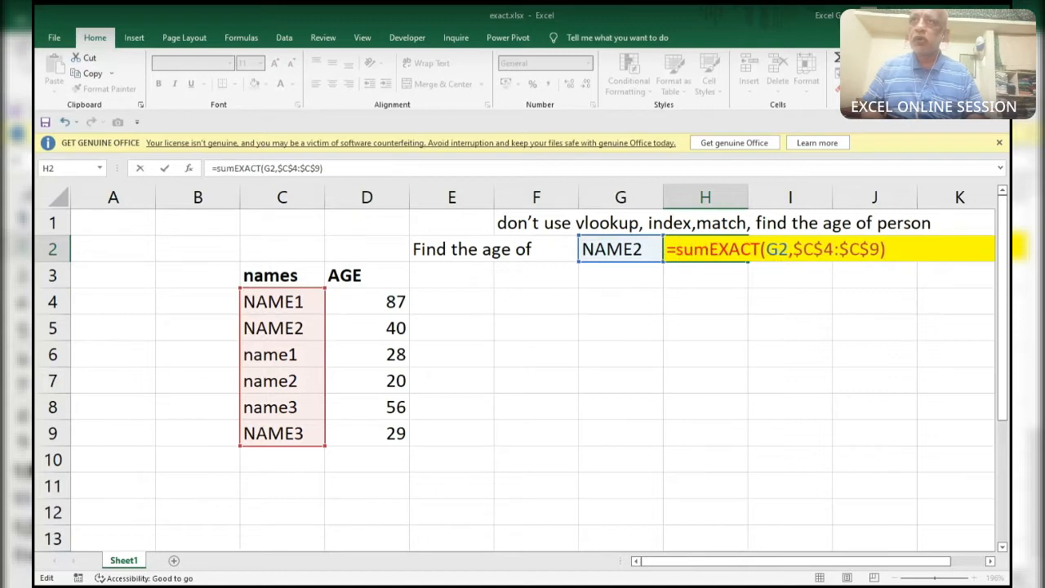
pyautogui.write('ro')
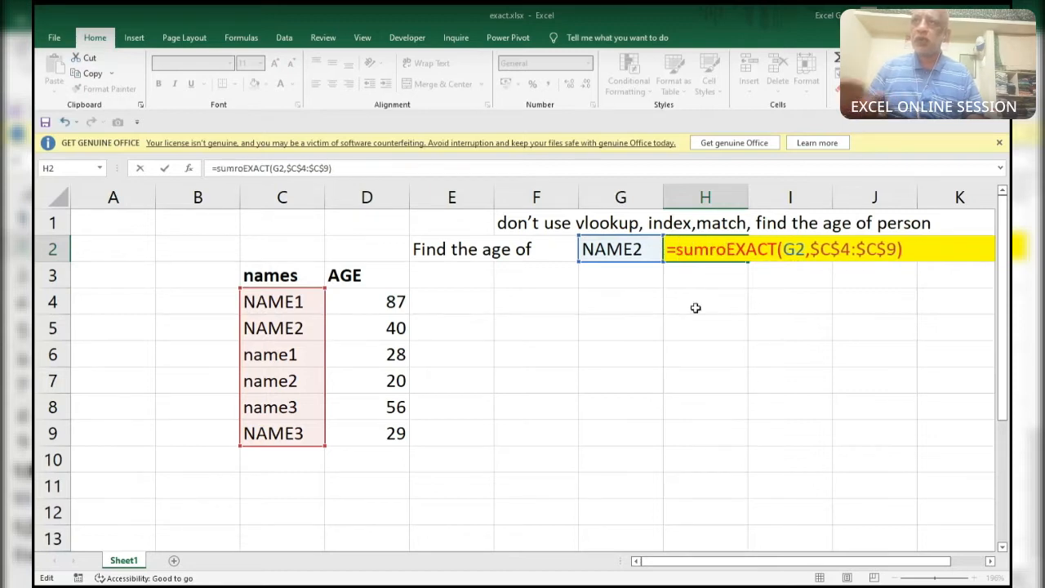
pyautogui.press('BackSpace')
pyautogui.press('BackSpace')
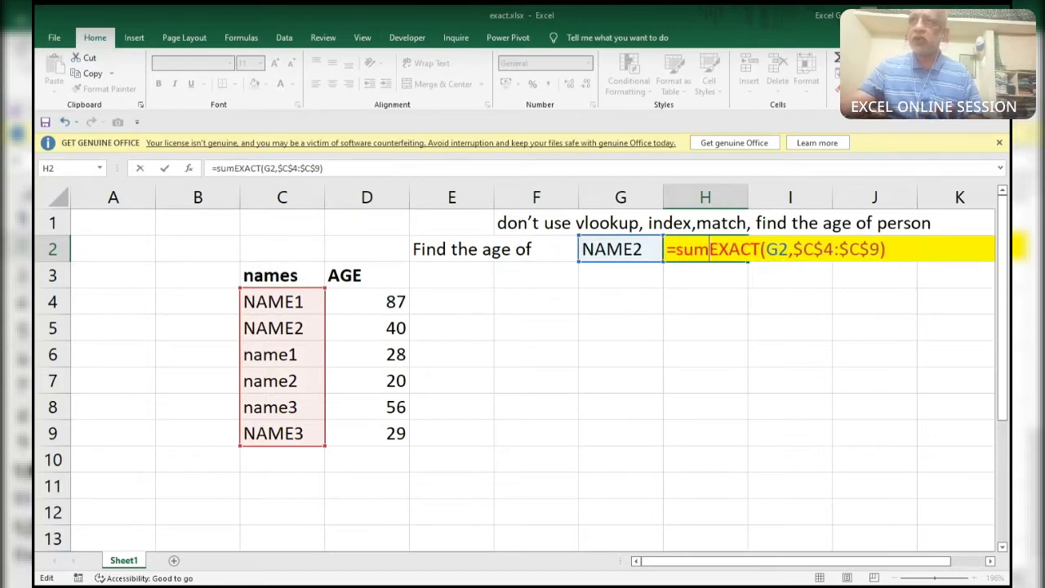
pyautogui.write('pro')
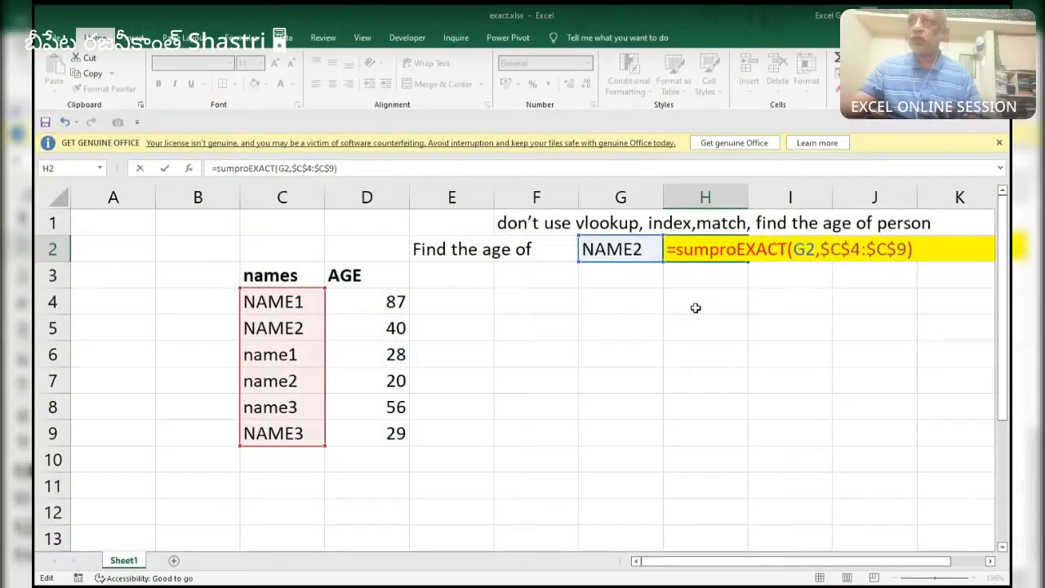
pyautogui.press('Tab')
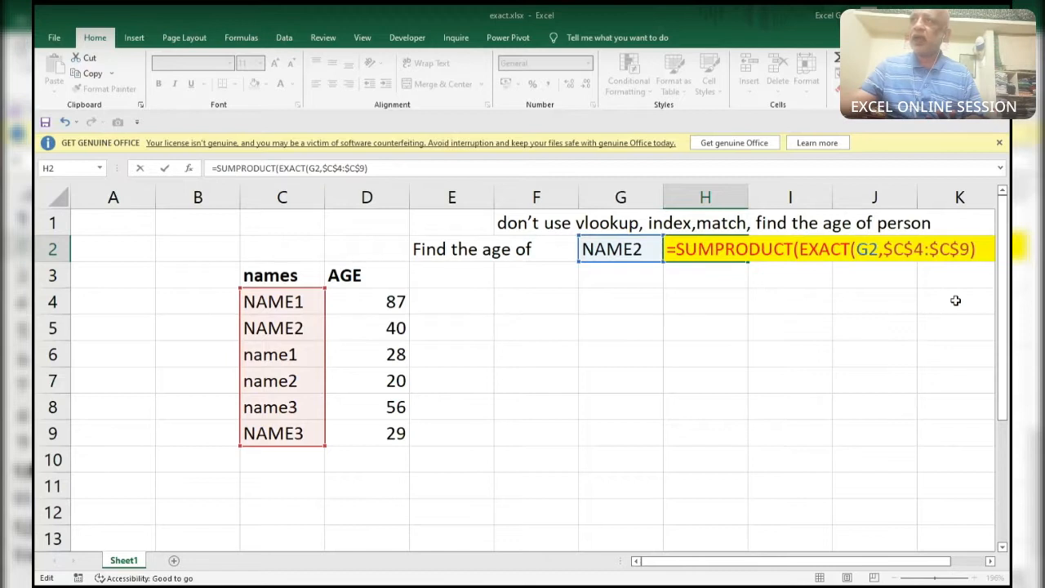
# Bracket the EXACT part and multiply it by the absolute ages range: =SUMPRODUCT((EXACT(G2,$C$4:$C$9))*($D$4:$D$9)).
pyautogui.write('(')
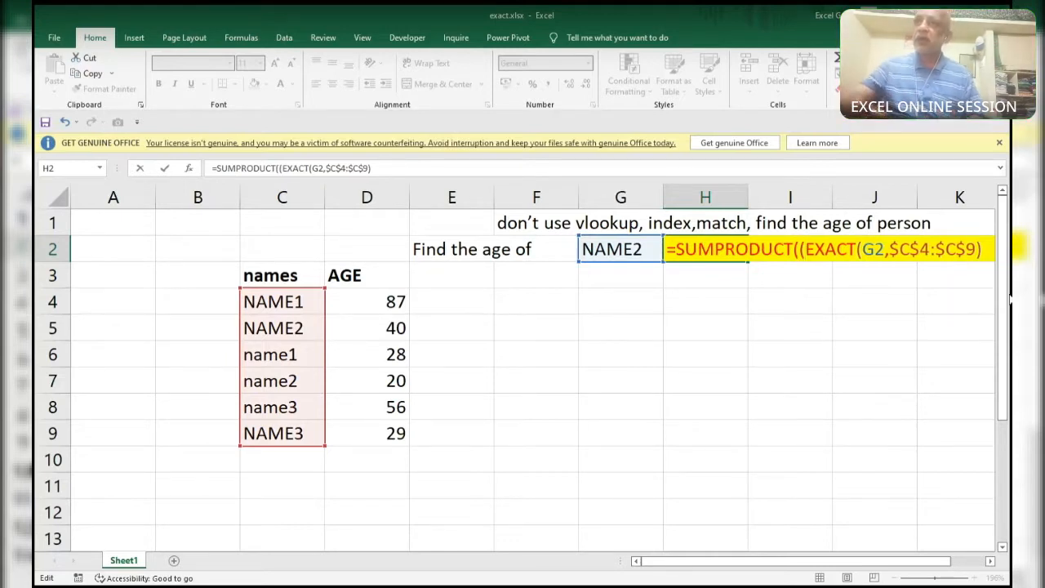
pyautogui.write(')*(')
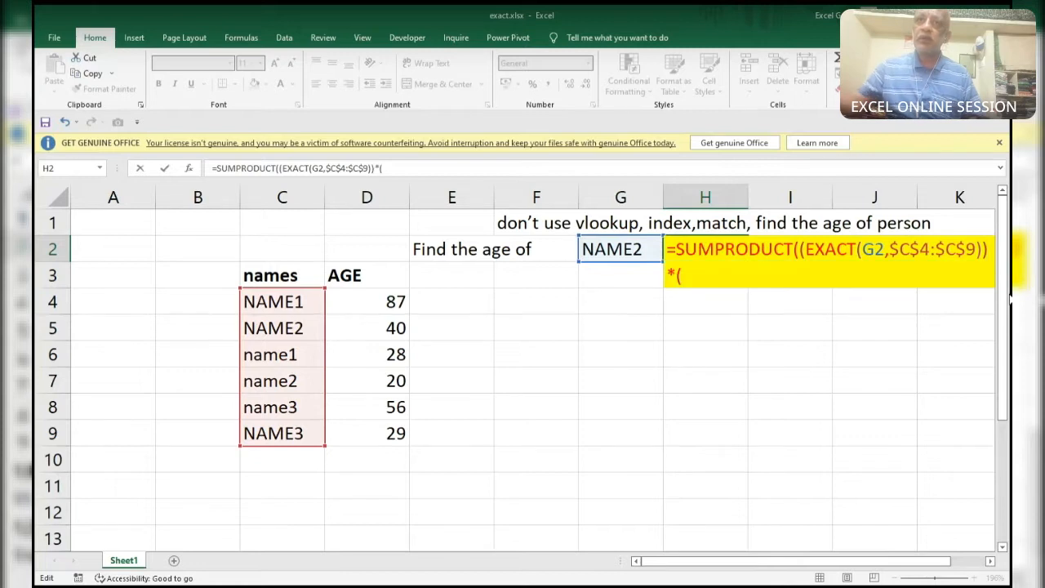
pyautogui.click(378, 301)
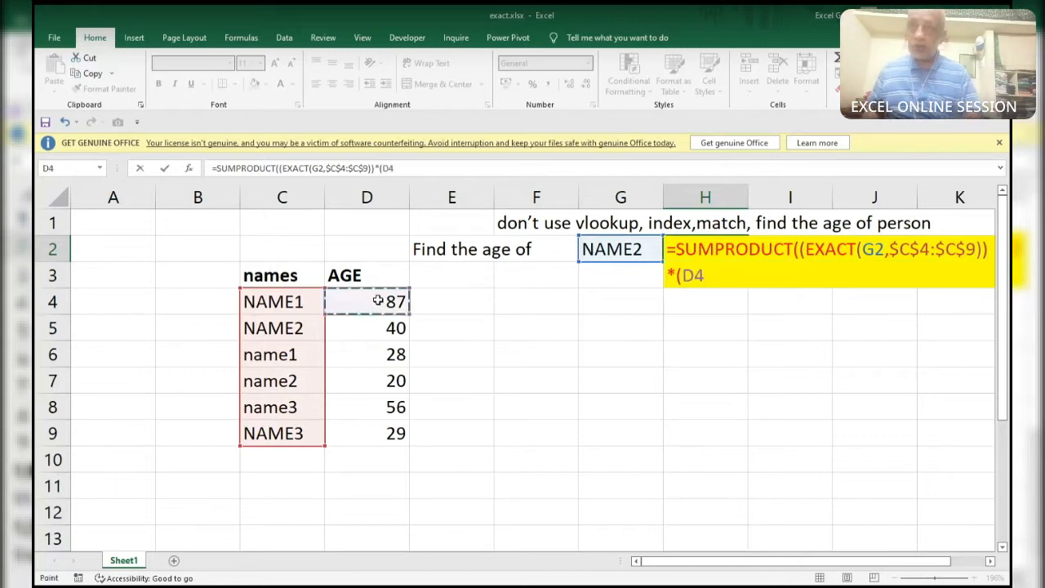
pyautogui.hotkey('ctrl', 'shift', 'Down')
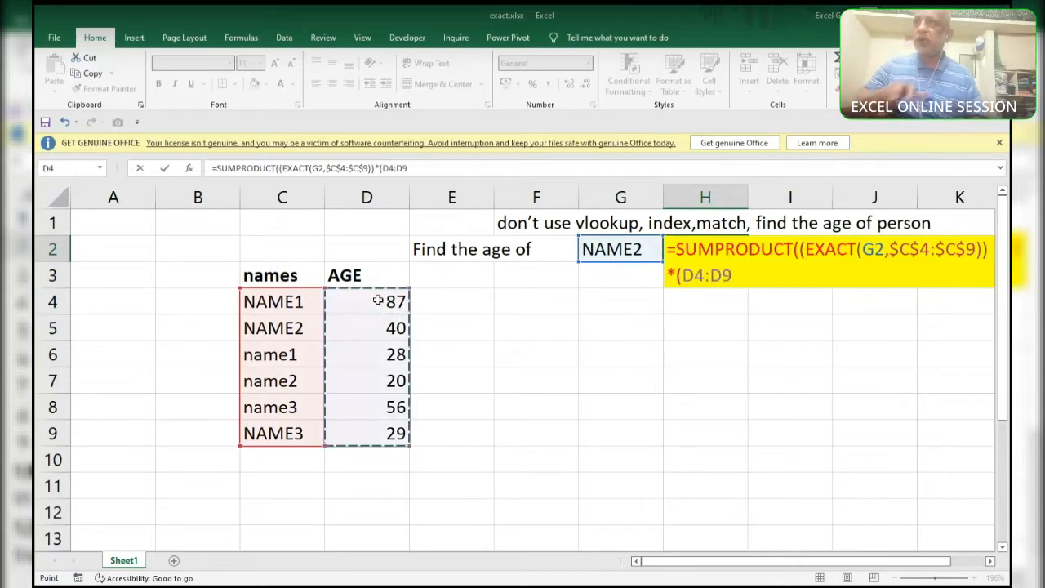
pyautogui.press('F4')
pyautogui.write('))')
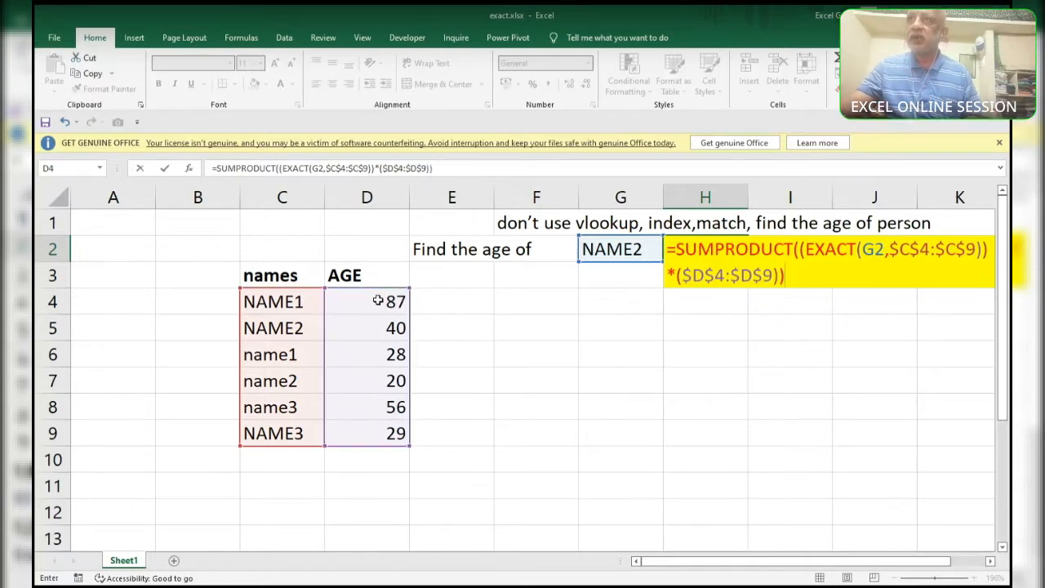
# Preview the evaluated array inside SUMPRODUCT, then restore the formula and commit it in H2.
pyautogui.click(800, 250)
pyautogui.keyDown('shift'); pyautogui.click(781, 276); pyautogui.keyUp('shift')
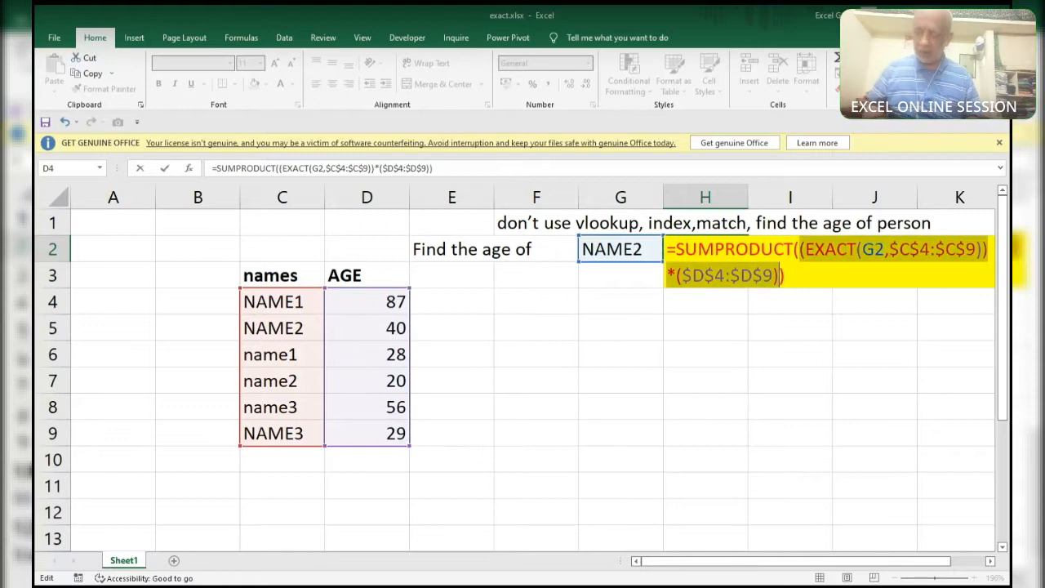
pyautogui.press('F9')
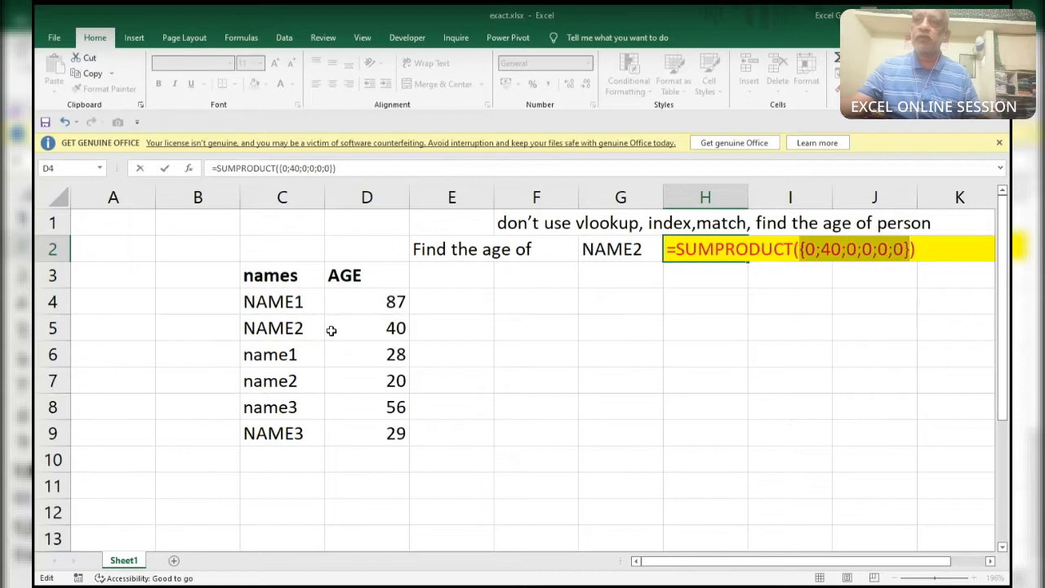
pyautogui.hotkey('ctrl', 'z')
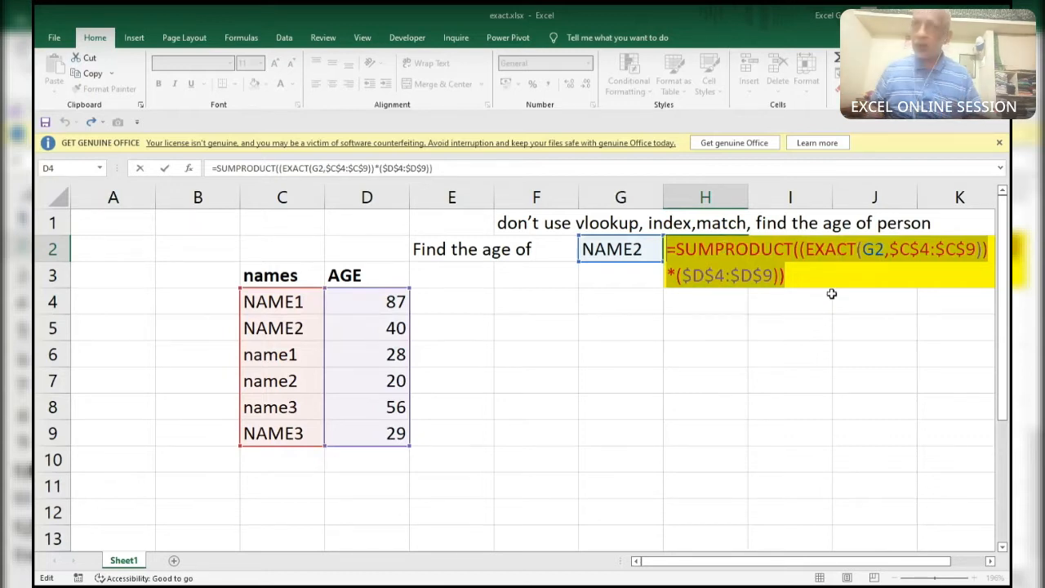
pyautogui.press('Return')
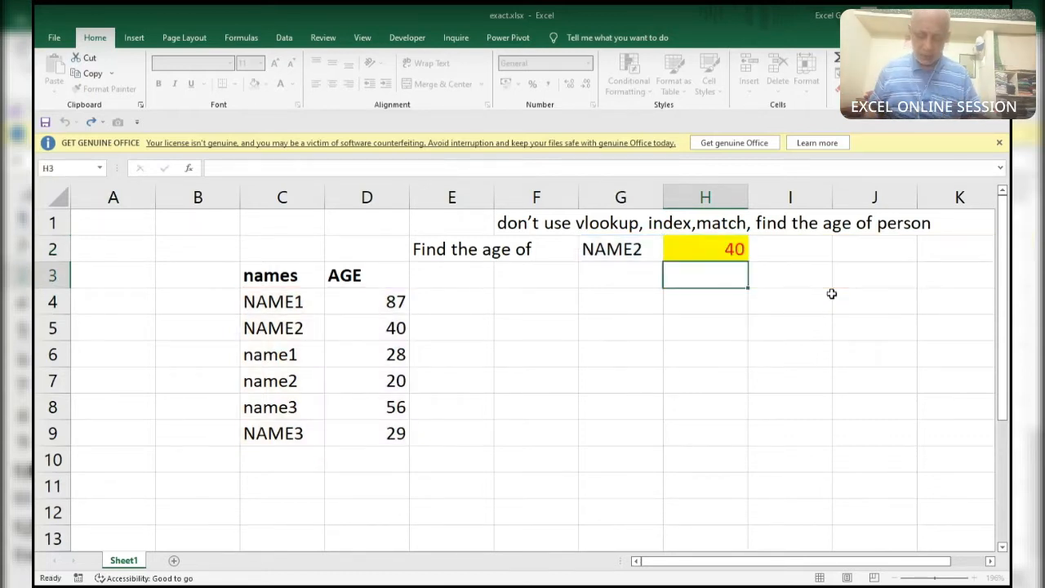
# Test the age formula by choosing NAME1 and then NAME3 as the lookup name in G2.
pyautogui.press('Up')
pyautogui.press('Left')
pyautogui.hotkey('alt', 'Down')
pyautogui.press('Up')
pyautogui.press('Return')
pyautogui.hotkey('alt', 'Down')
pyautogui.press('Down')
pyautogui.press('Down')
pyautogui.press('Down')
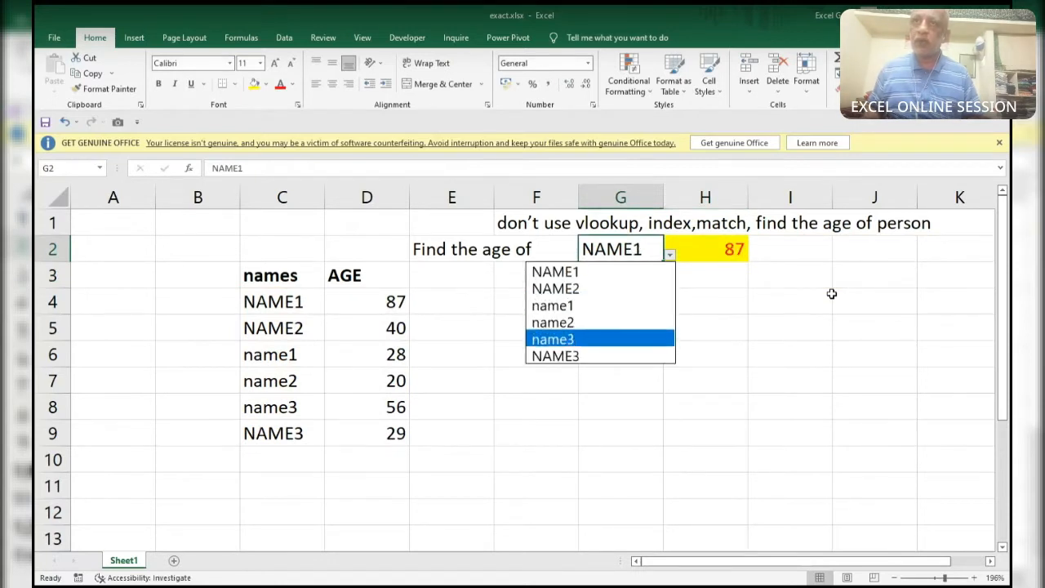
pyautogui.press('Down')
pyautogui.press('Return')
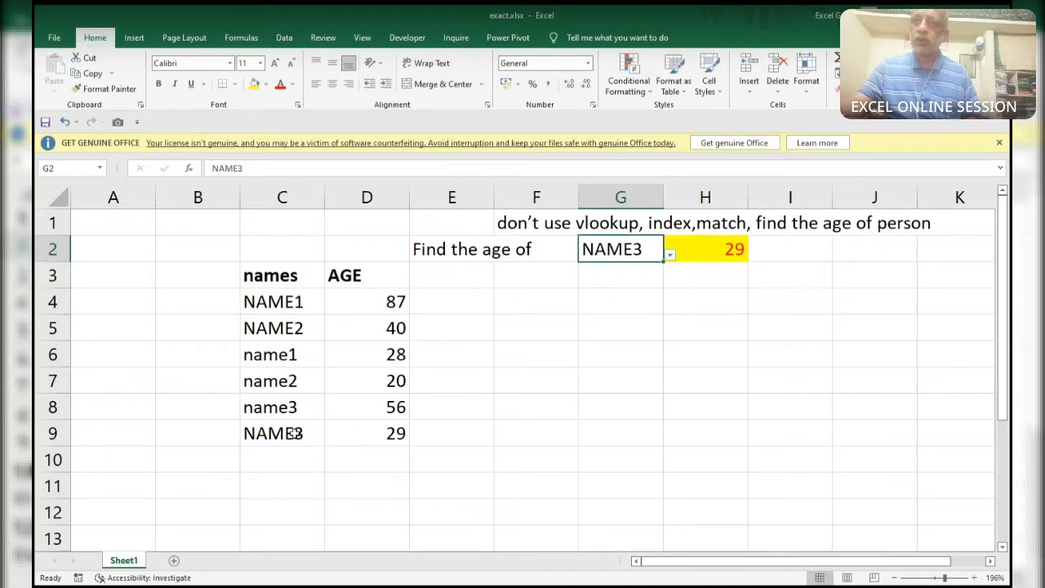
# Move the SUMPRODUCT formula cell from H2 to I2.
pyautogui.click(710, 256)
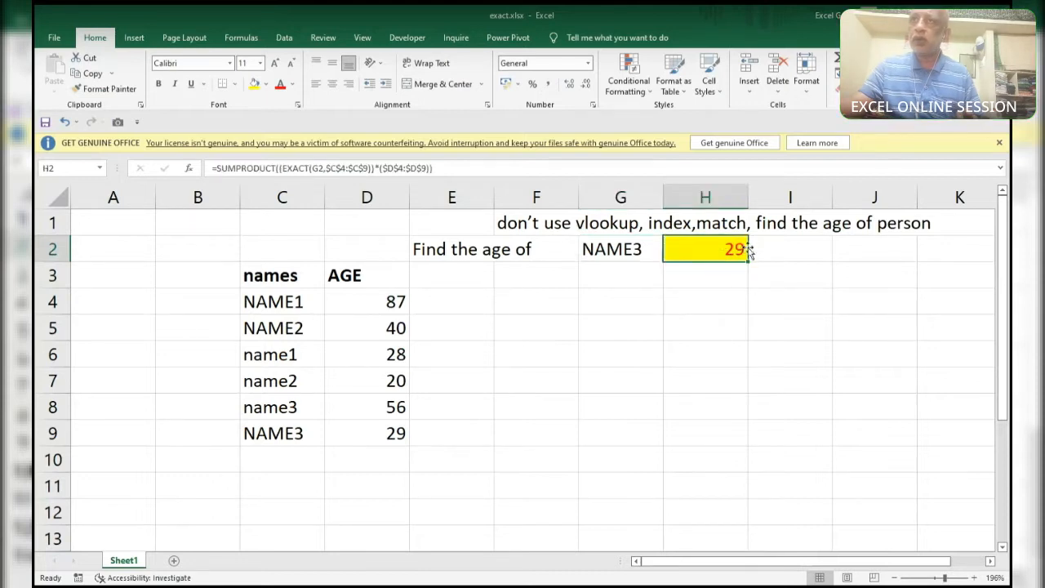
pyautogui.moveTo(751, 255); pyautogui.dragTo(790, 250)
# Build a new EXACT formula in the emptied H2 comparing G2 with the names range: =EXACT(G2,C4:C9).
pyautogui.click(718, 245)
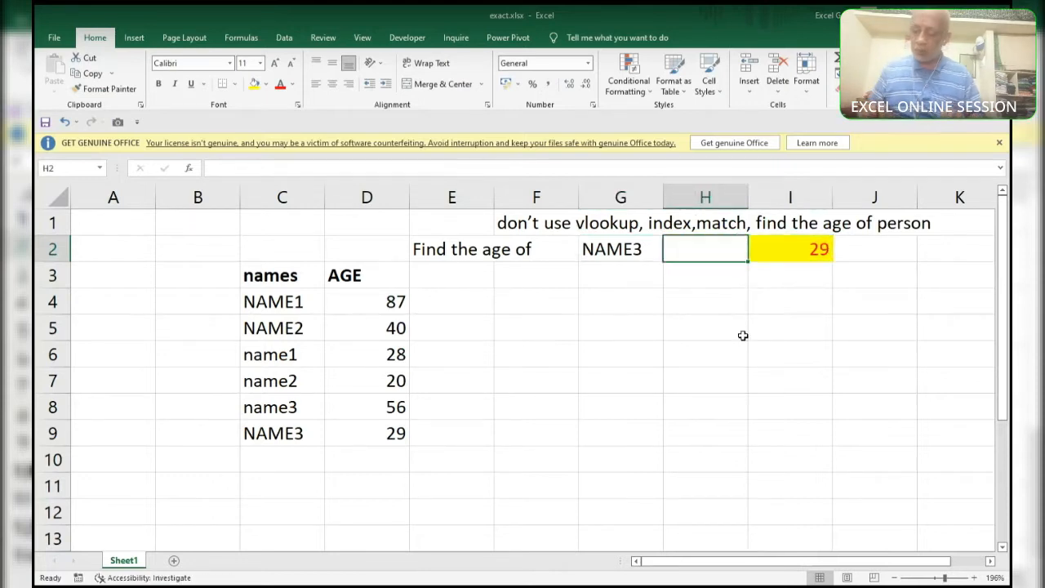
pyautogui.write('=e')
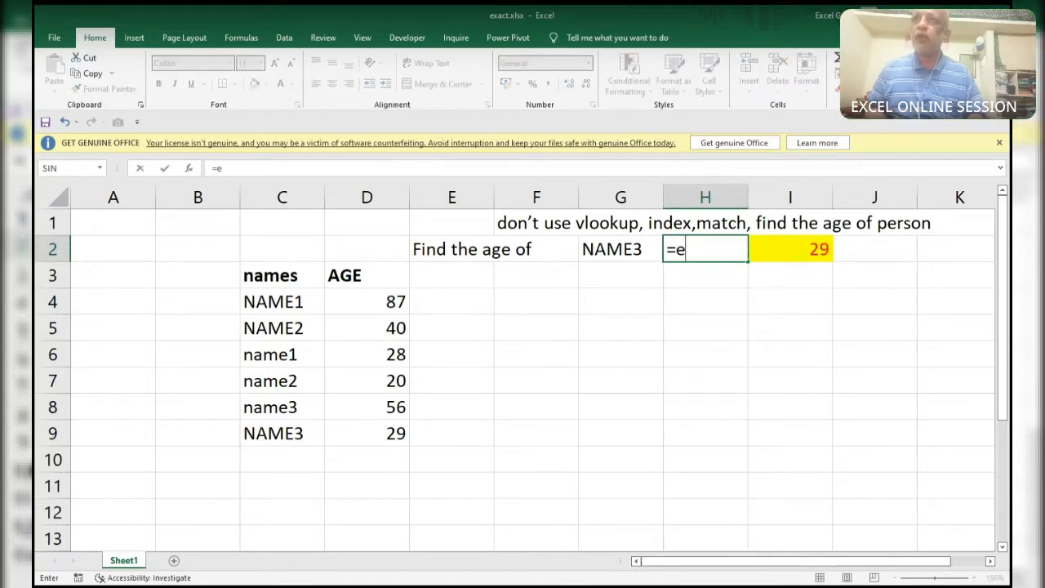
pyautogui.write('xact')
pyautogui.press('Tab')
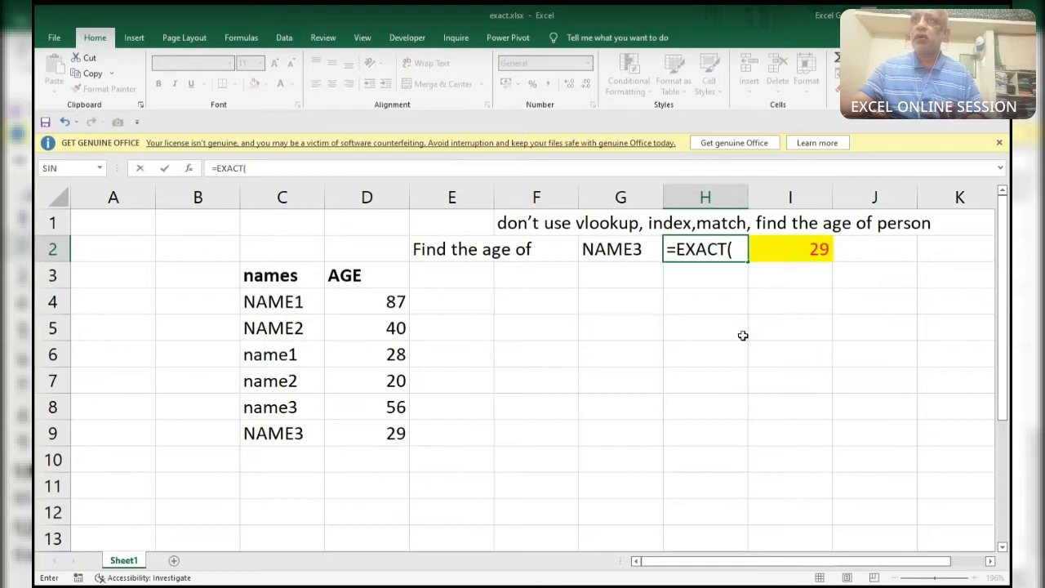
pyautogui.click(628, 244)
pyautogui.write(',')
pyautogui.press('Left')
pyautogui.press('Left')
pyautogui.press('Left')
pyautogui.press('Left')
pyautogui.press('Left')
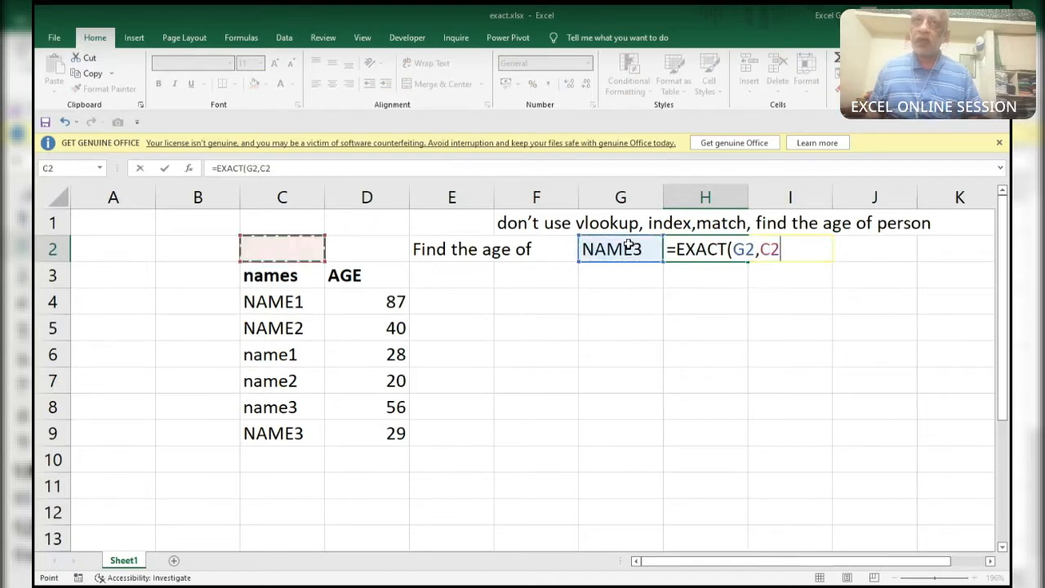
pyautogui.press('Down')
pyautogui.press('Down')
pyautogui.hotkey('ctrl', 'shift', 'Down')
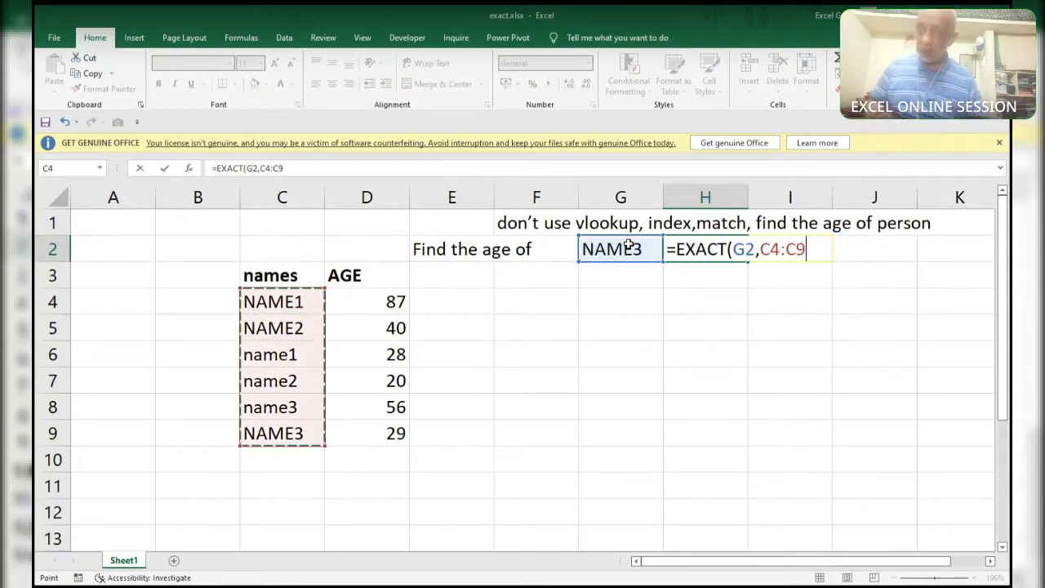
# Preview the evaluated array of the new EXACT formula in H2 and restore the formula.
pyautogui.press('F9')
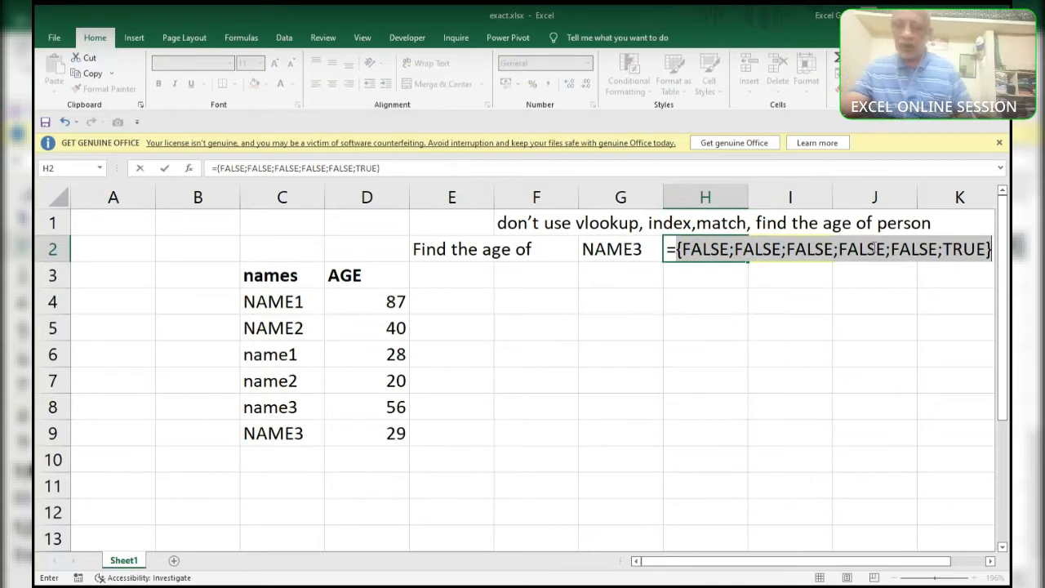
pyautogui.hotkey('ctrl', 'z')
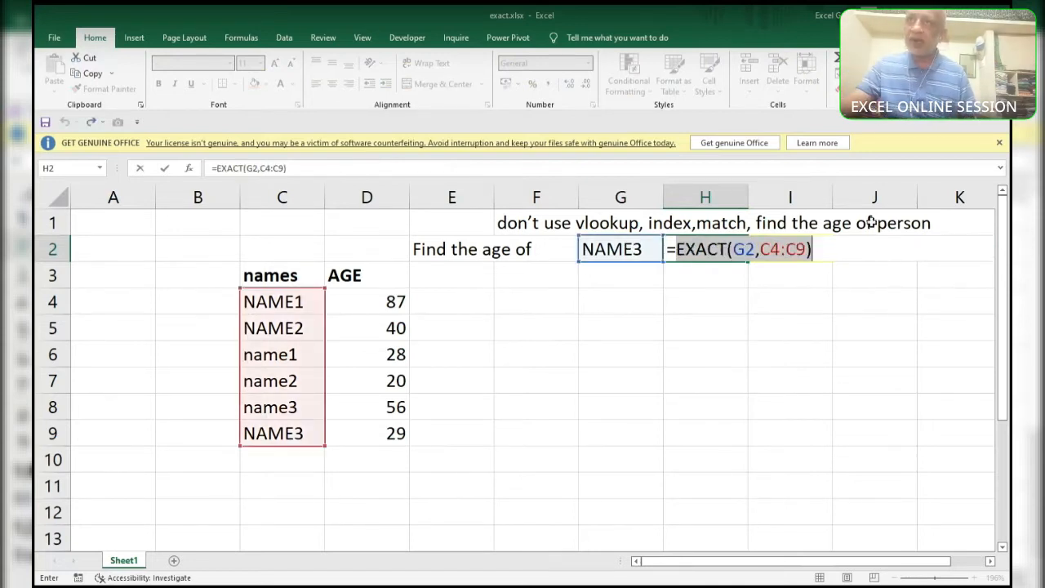
# Evaluate the EXACT comparison in H2 in place once more, and undo the evaluation.
pyautogui.click(679, 250)
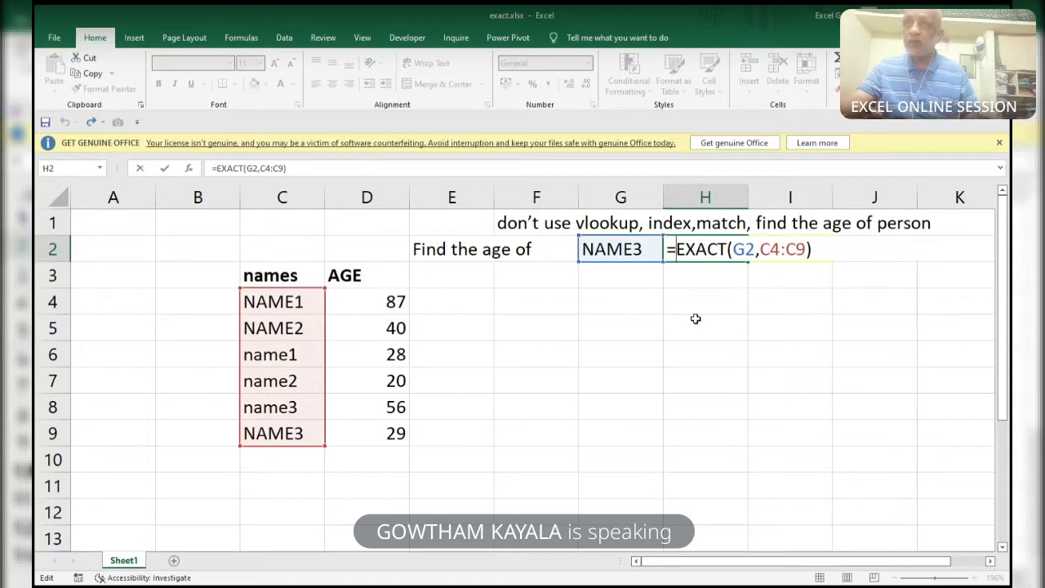
pyautogui.press('F9')
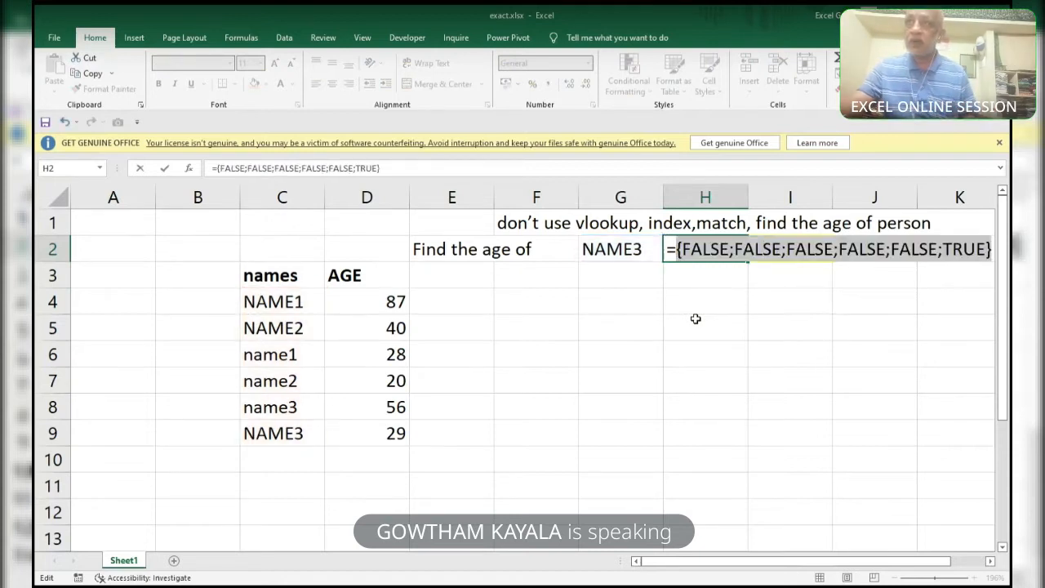
pyautogui.hotkey('ctrl', 'z')
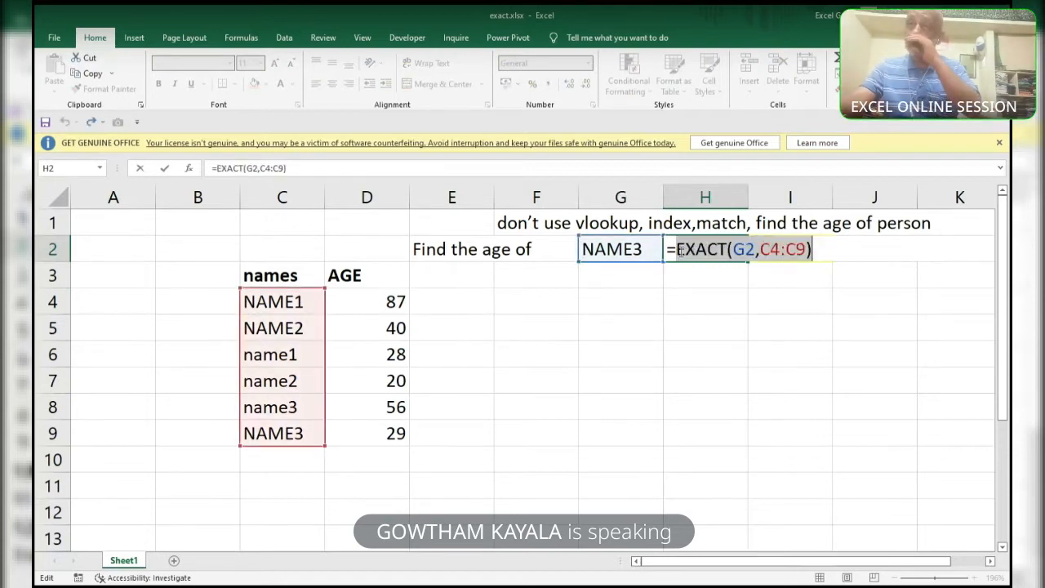
# Try multiplying the EXACT formula in H2 by 1, preview its evaluated array, and remove the *1.
pyautogui.click(825, 251)
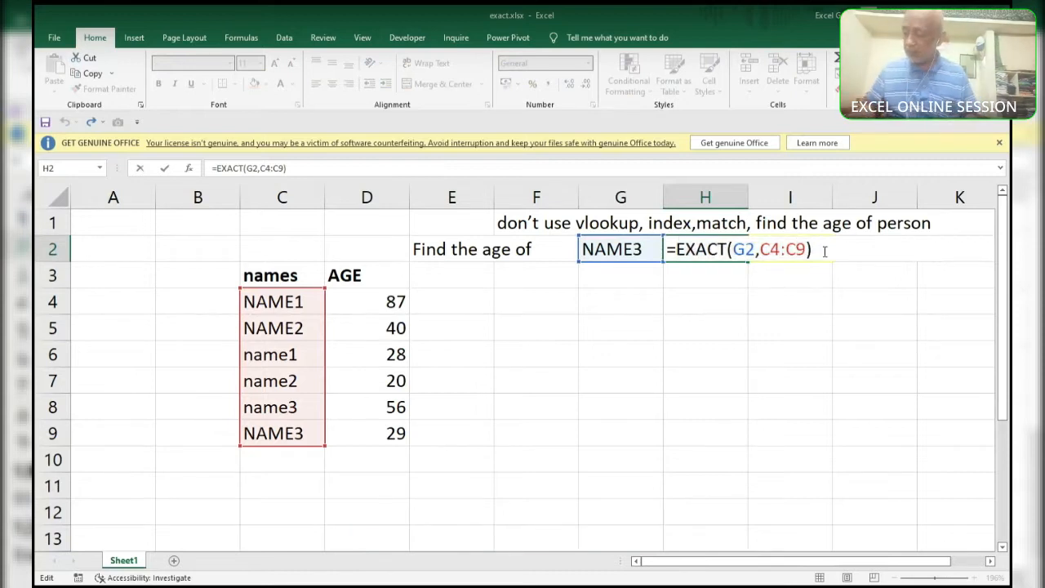
pyautogui.write('*1')
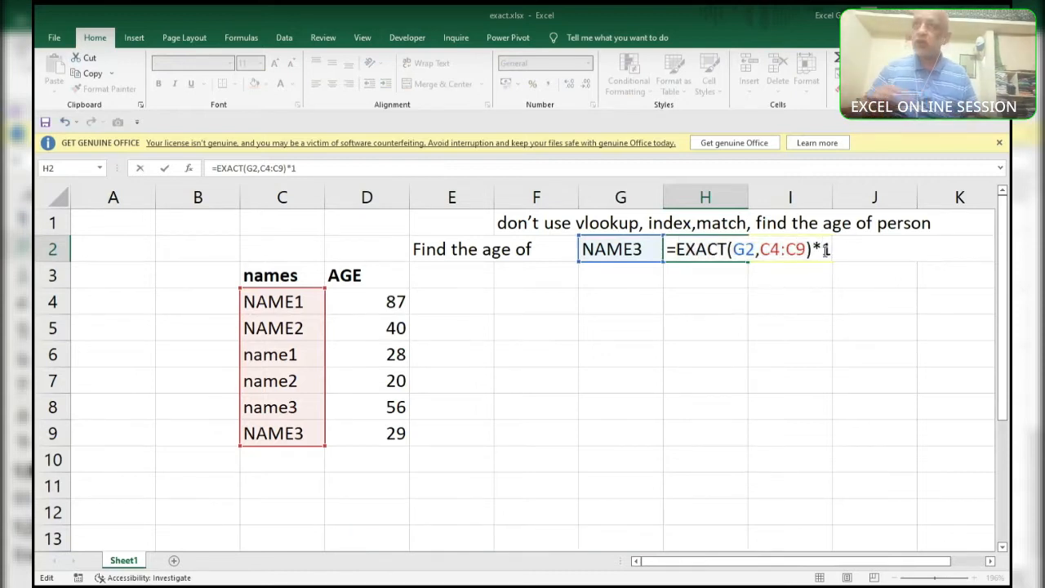
pyautogui.press('F9')
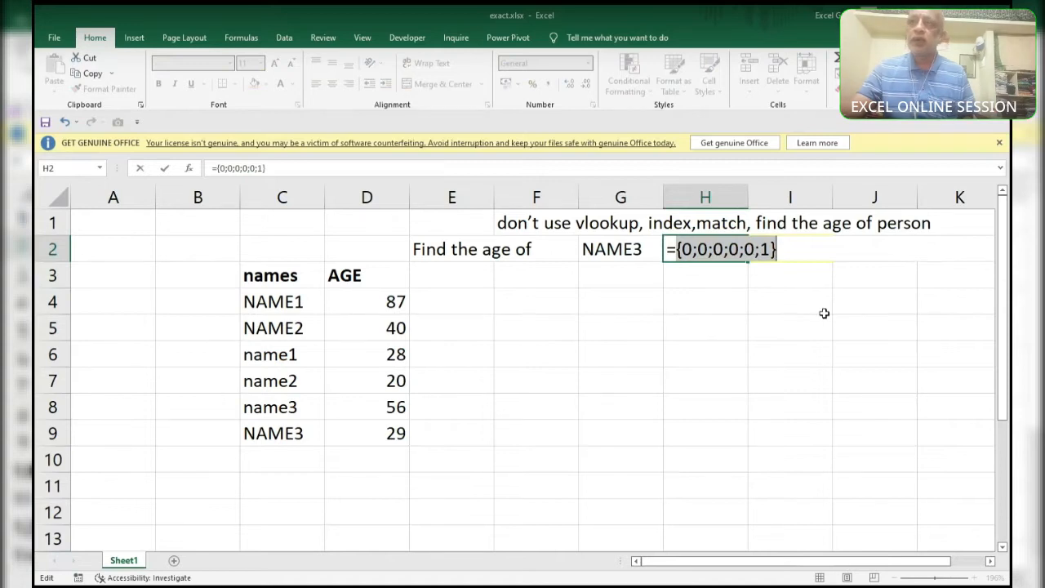
pyautogui.hotkey('ctrl', 'z')
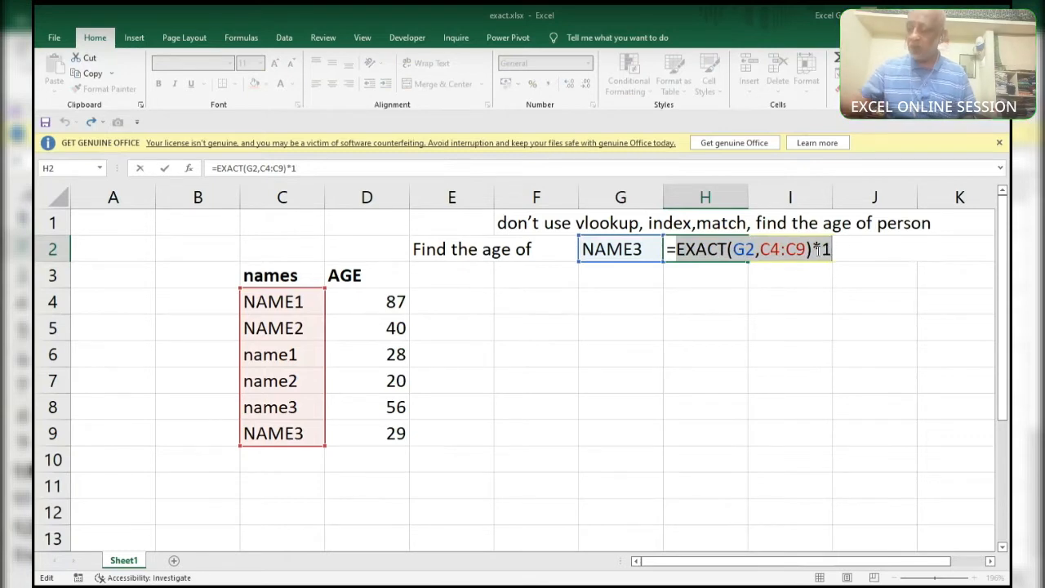
pyautogui.moveTo(815, 255); pyautogui.dragTo(845, 265)
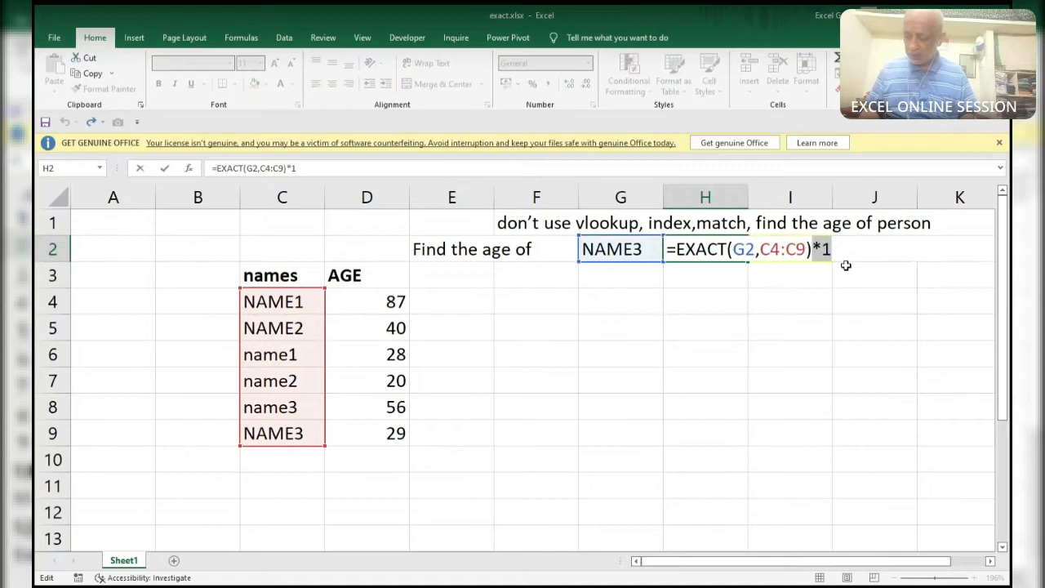
pyautogui.press('BackSpace')
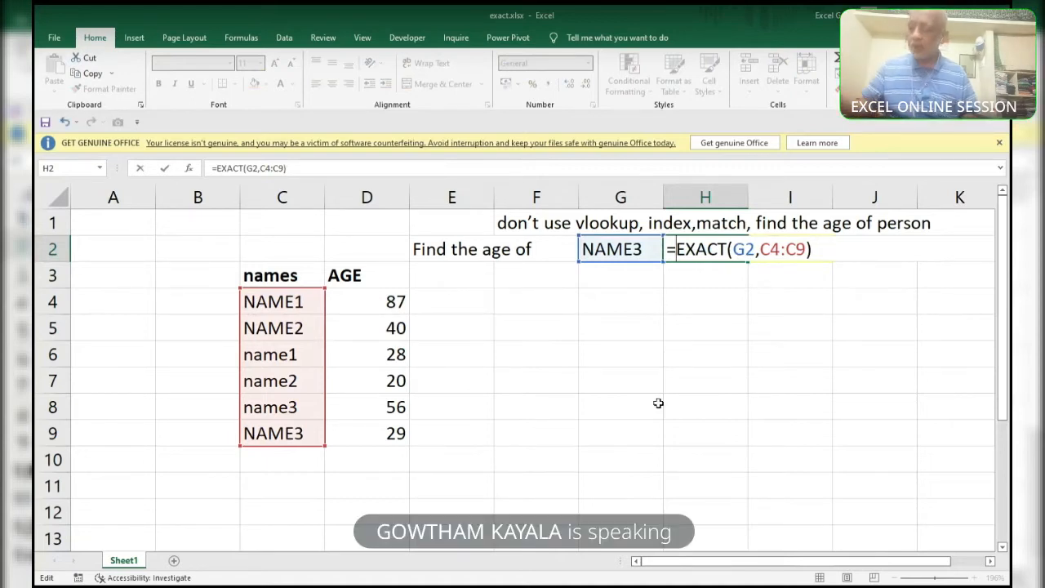
# Change the formula in H2 to divide 1 by the comparison: =1/EXACT(G2,C4:C9).
pyautogui.press('Home')
pyautogui.press('Right')
pyautogui.write('1/')
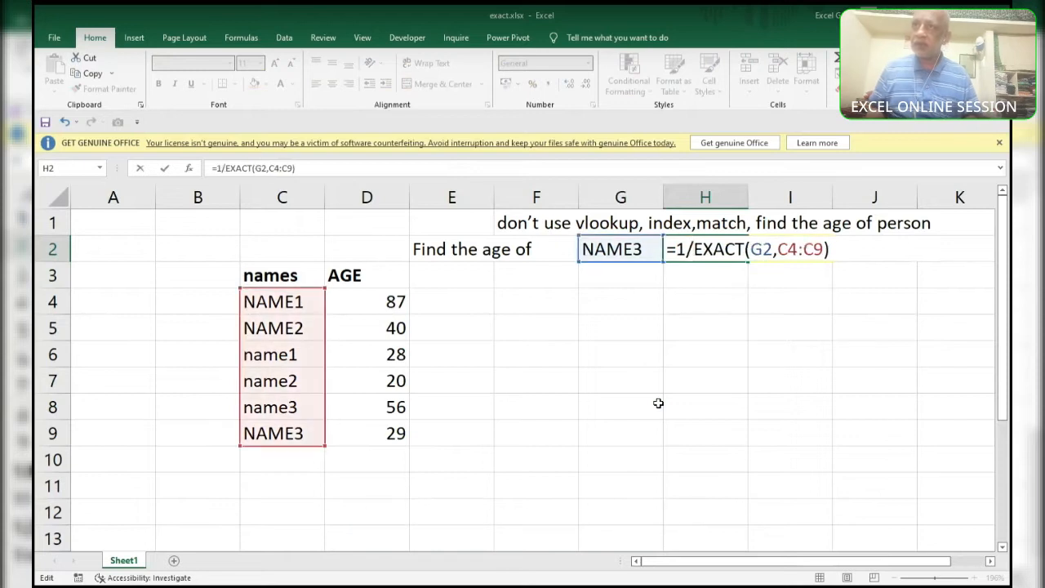
pyautogui.write('(')
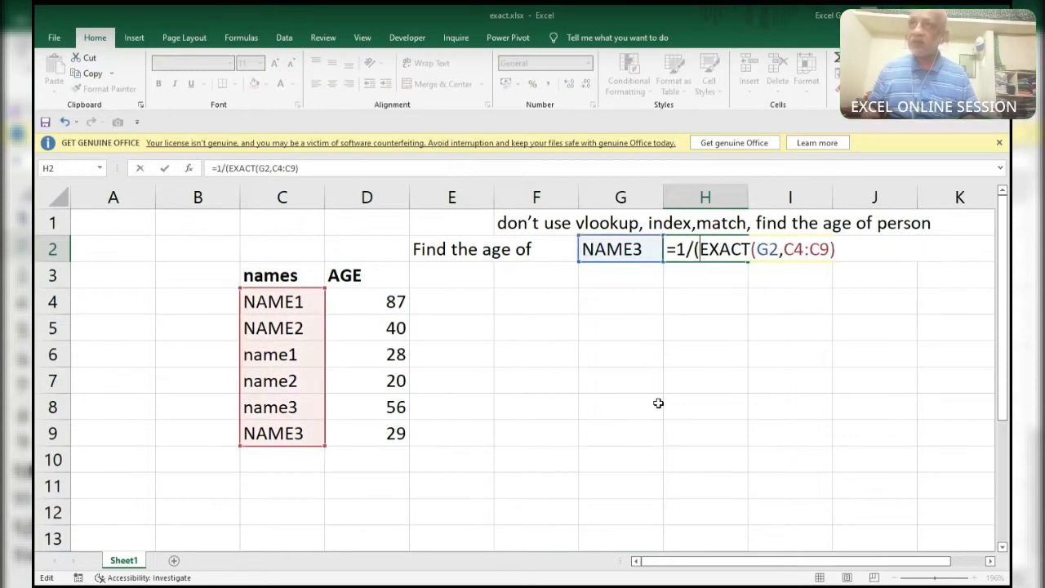
pyautogui.press('End')
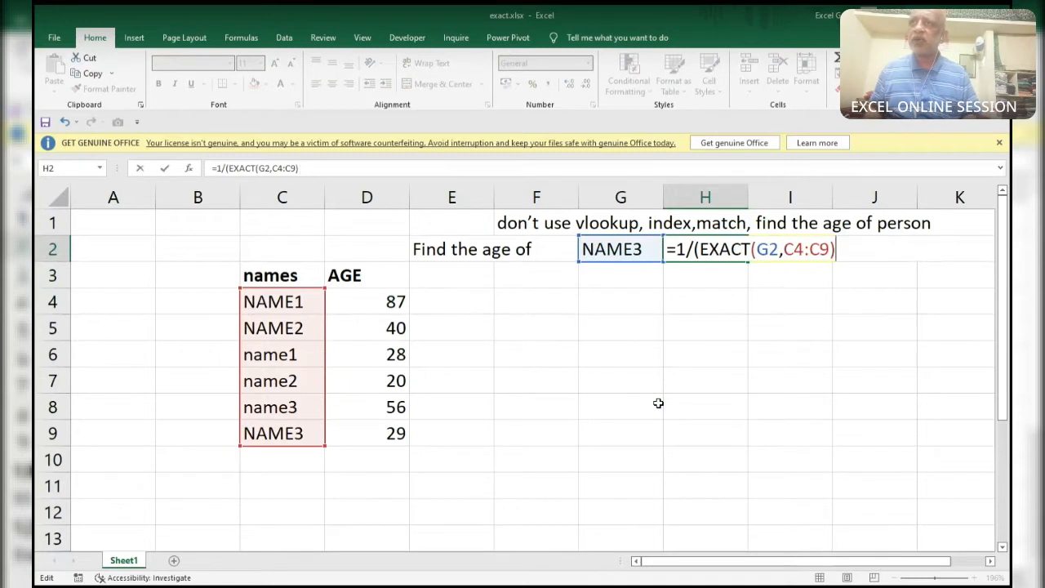
pyautogui.press('Left')
pyautogui.press('Left')
pyautogui.press('Left')
pyautogui.press('Left')
pyautogui.press('Left')
pyautogui.press('Left')
pyautogui.press('Left')
pyautogui.press('Left')
pyautogui.press('Left')
pyautogui.press('Left')
pyautogui.press('Left')
pyautogui.press('Left')
pyautogui.press('Left')
pyautogui.press('Left')
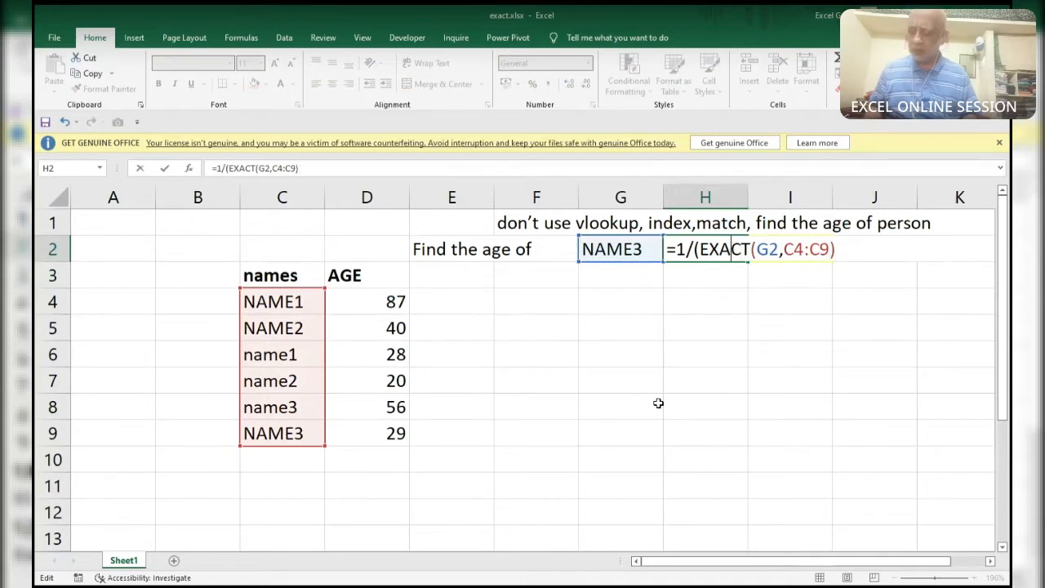
pyautogui.press('BackSpace')
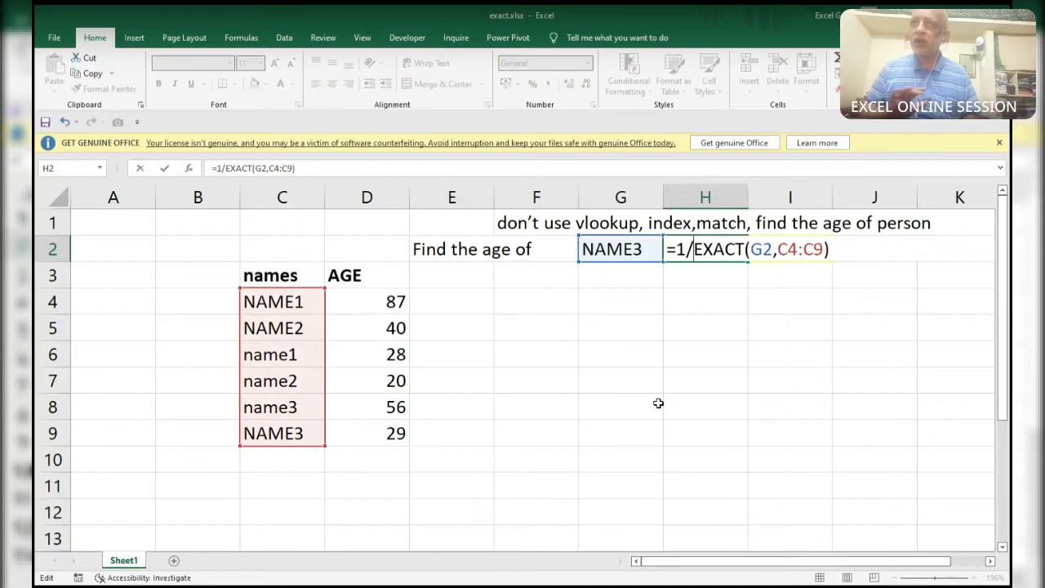
# Preview the evaluated array of the 1/EXACT formula in H2 and restore the formula.
pyautogui.press('F9')
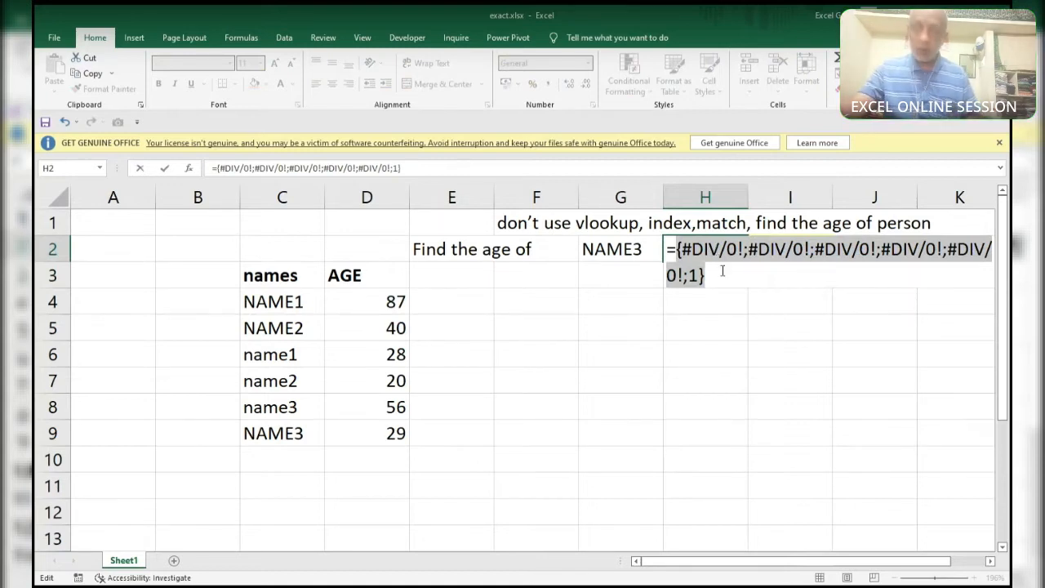
pyautogui.hotkey('ctrl', 'z')
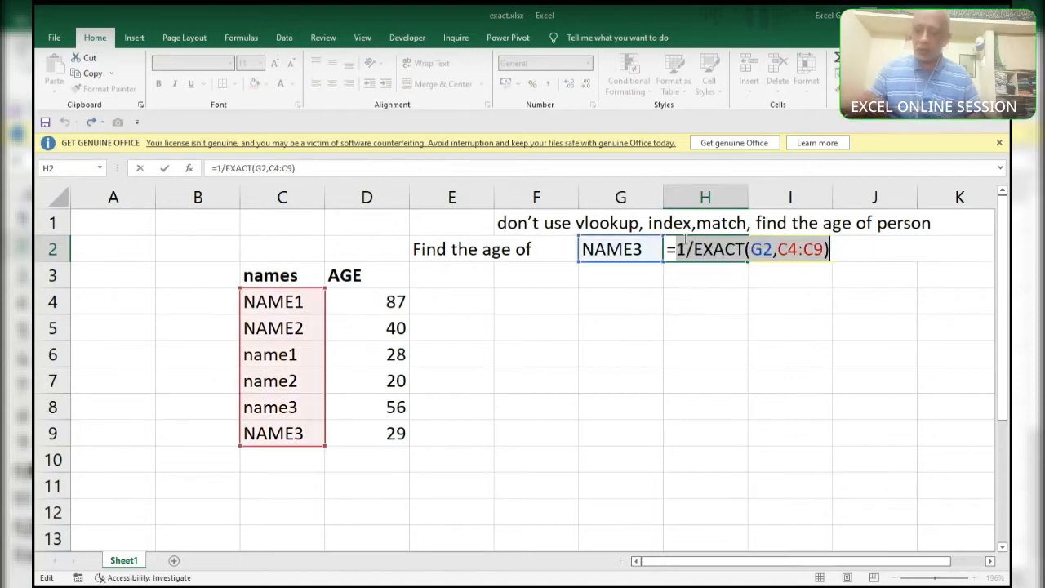
# Wrap the 1/EXACT expression in H2 in a LOOKUP function with 9.9e+307 as the lookup value.
pyautogui.write('lookup')
pyautogui.press('Tab')
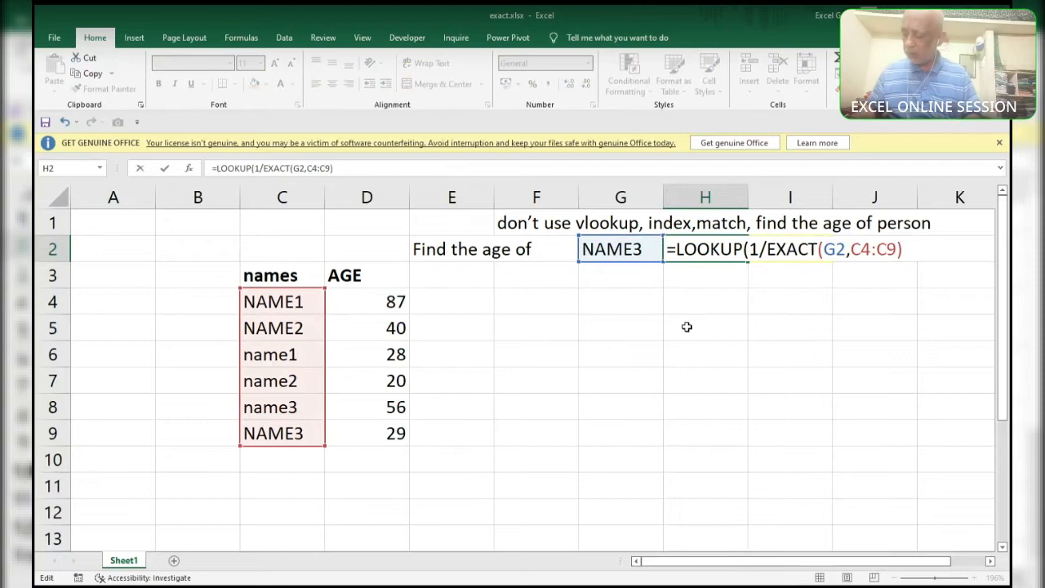
pyautogui.write('9.e9')
pyautogui.press('BackSpace')
pyautogui.press('BackSpace')
pyautogui.write('9e+307')
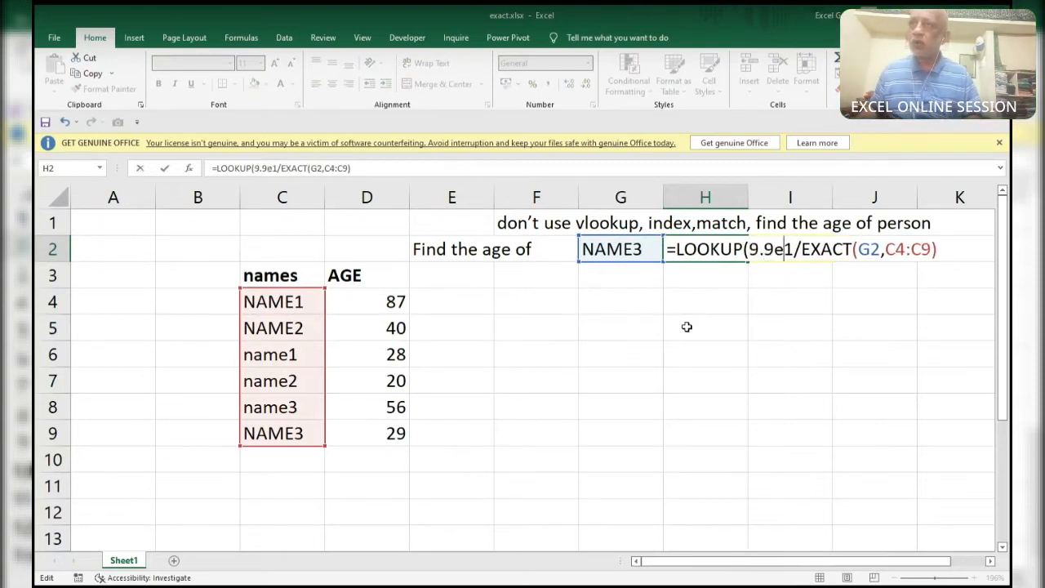
pyautogui.write(',')
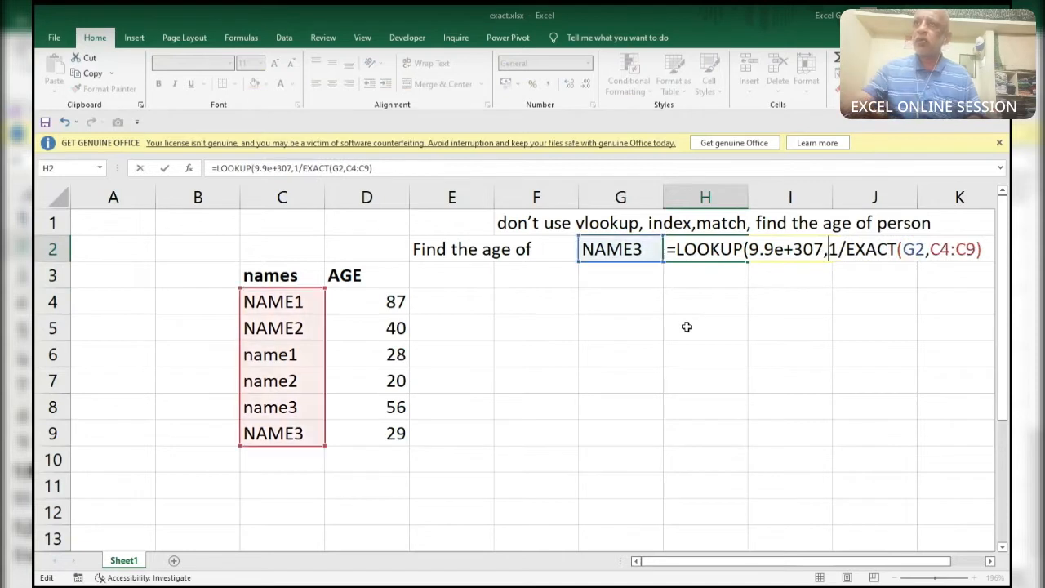
# Add the ages D4:D9 as the result range and enter =LOOKUP(9.9e+307,1/EXACT(G2,C4:C9),D4:D9) in H2.
pyautogui.click(990, 253)
pyautogui.write(',')
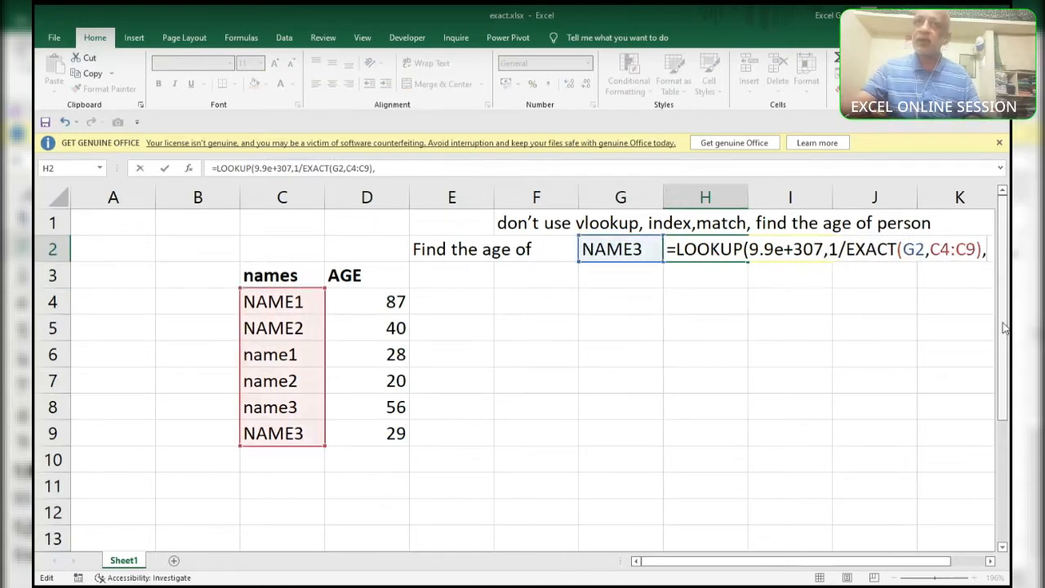
pyautogui.moveTo(384, 301); pyautogui.dragTo(381, 434)
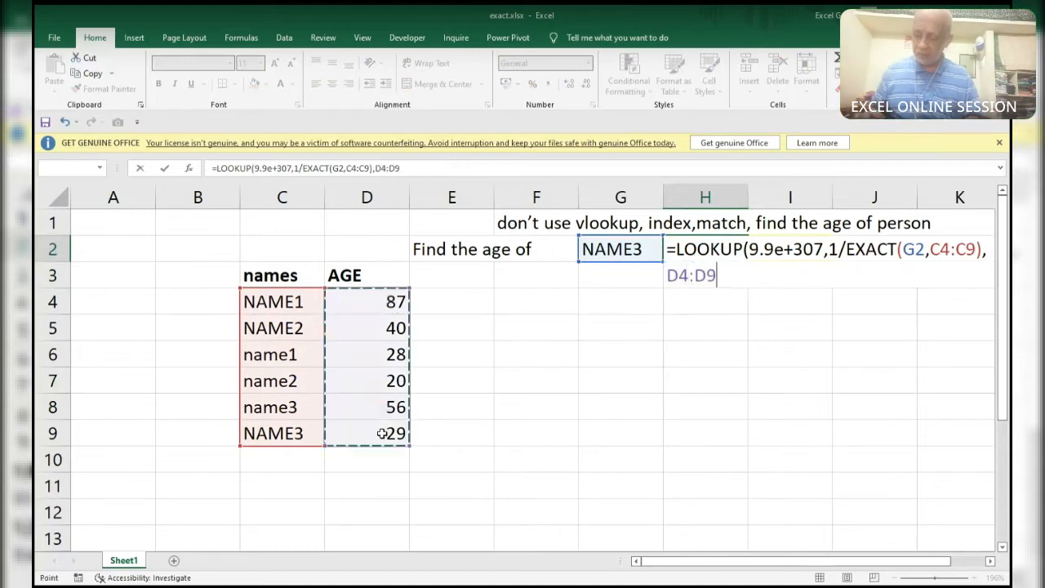
pyautogui.write(')')
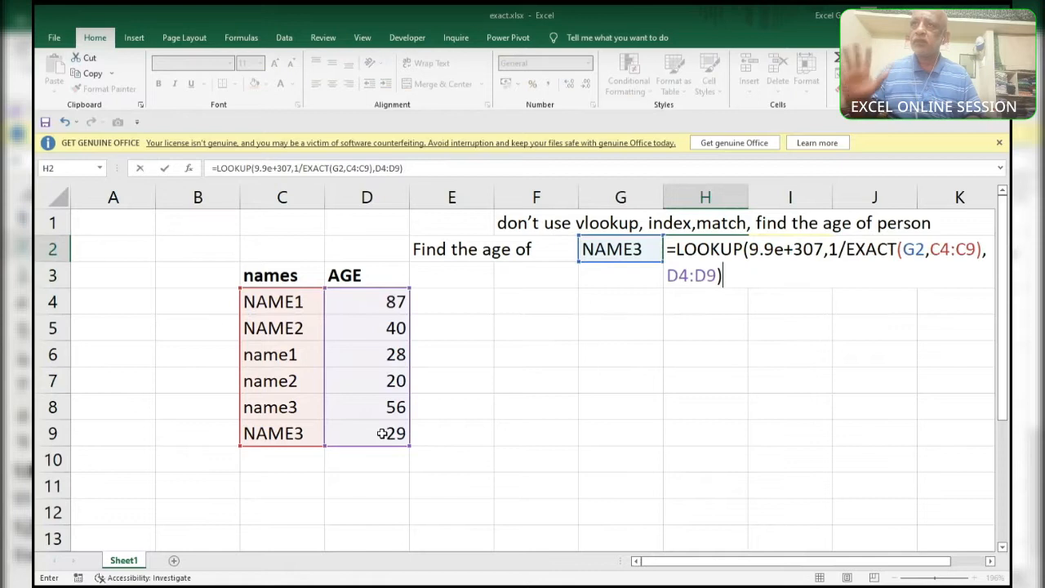
pyautogui.press('Return')
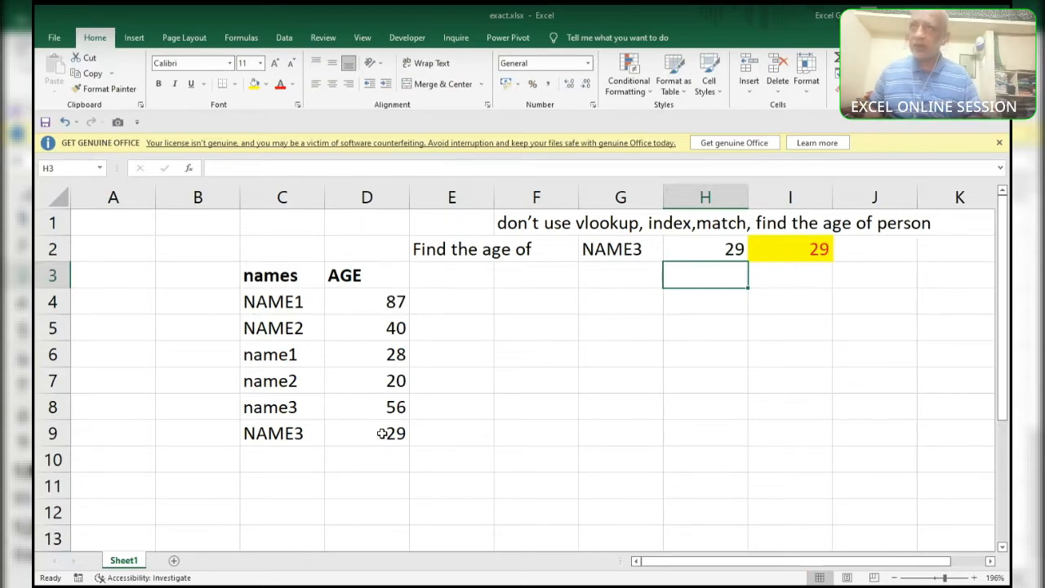
# Review the LOOKUP formula in H2 with its referenced ranges, leaving it as it is.
pyautogui.press('Up')
pyautogui.press('F2')
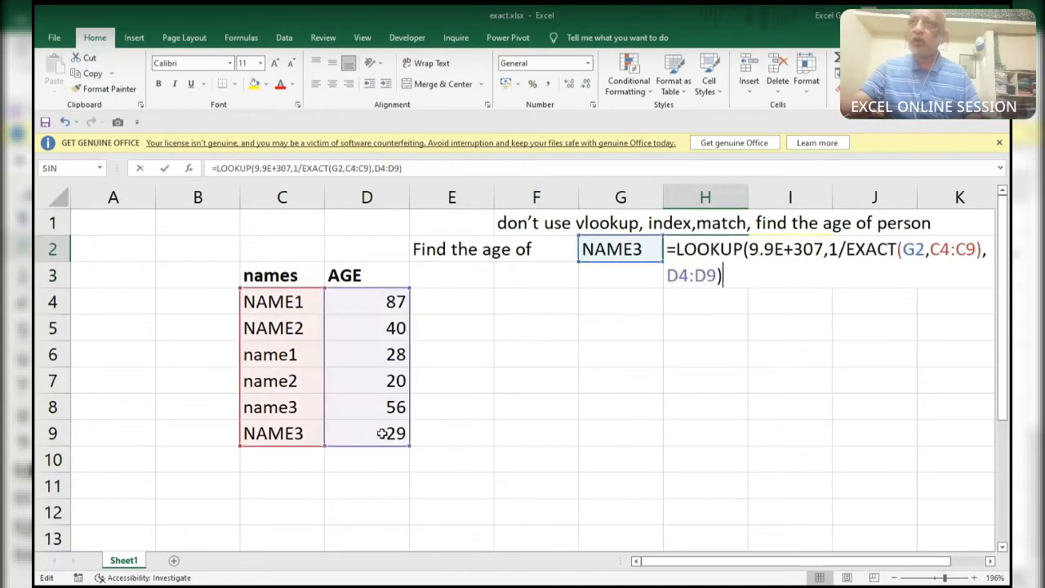
pyautogui.press('Return')
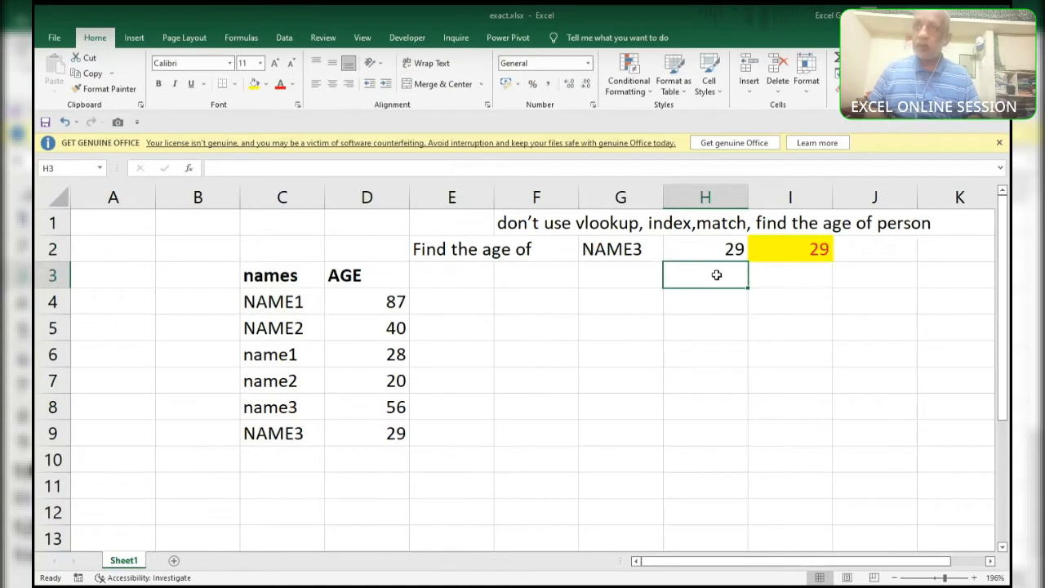
# Start a LOOKUP formula in H3 with lookup value true and an EXACT comparison on G2: =LOOKUP(true,EXACT(G2,.
pyautogui.write('=loo')
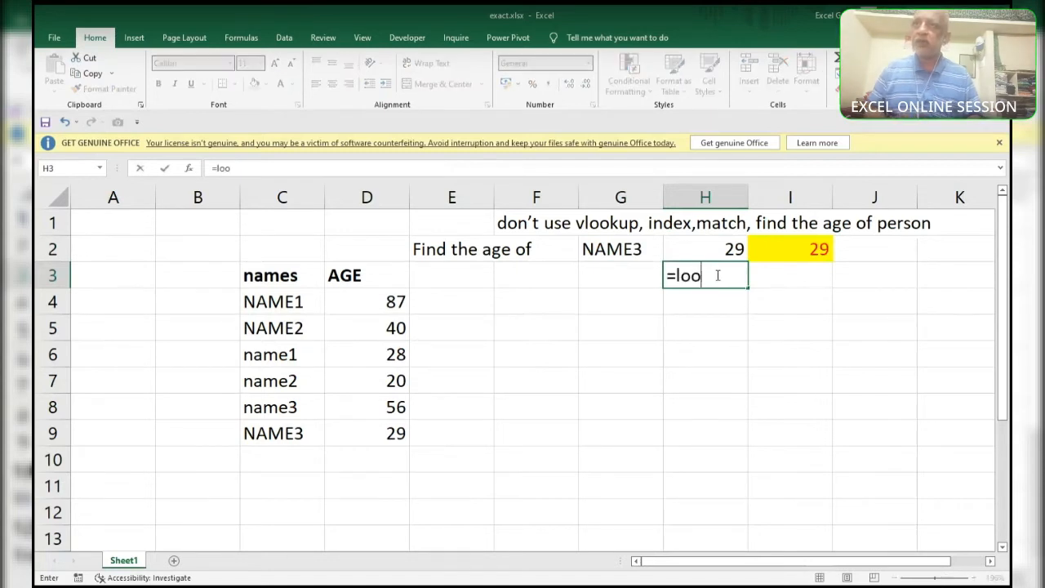
pyautogui.write('k')
pyautogui.press('Tab')
pyautogui.write('true,')
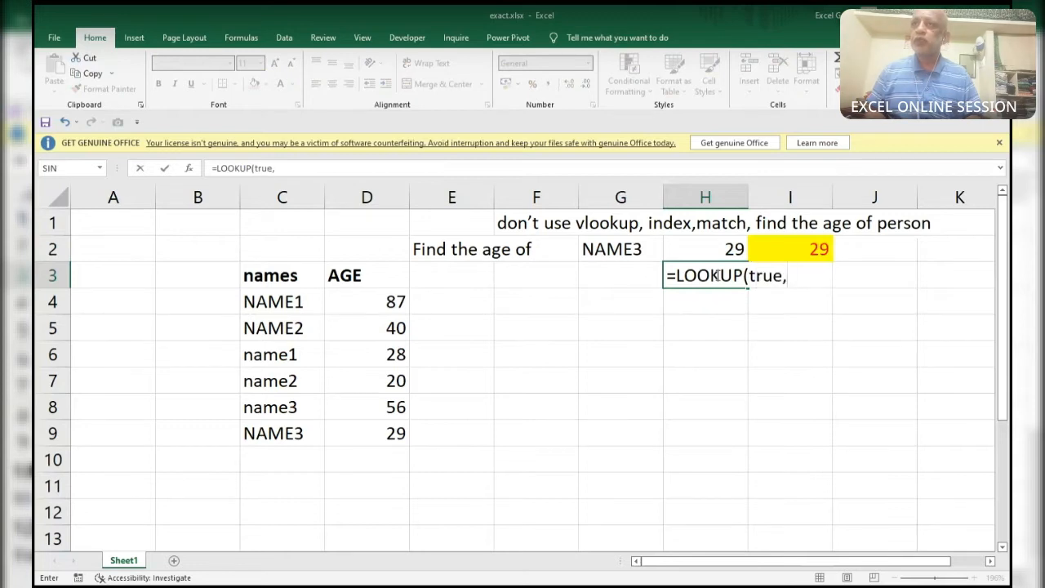
pyautogui.write('exact')
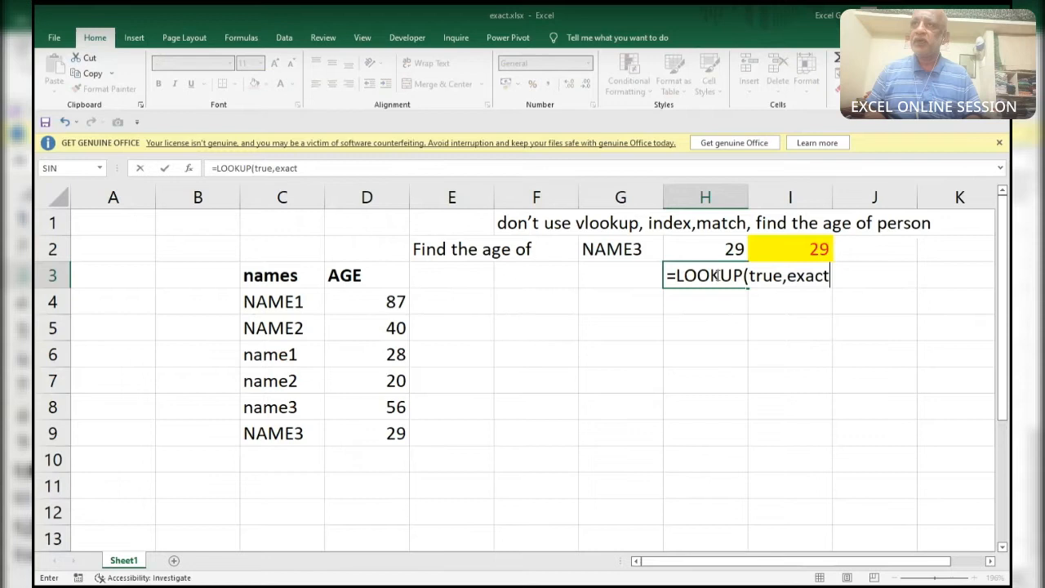
pyautogui.write('(')
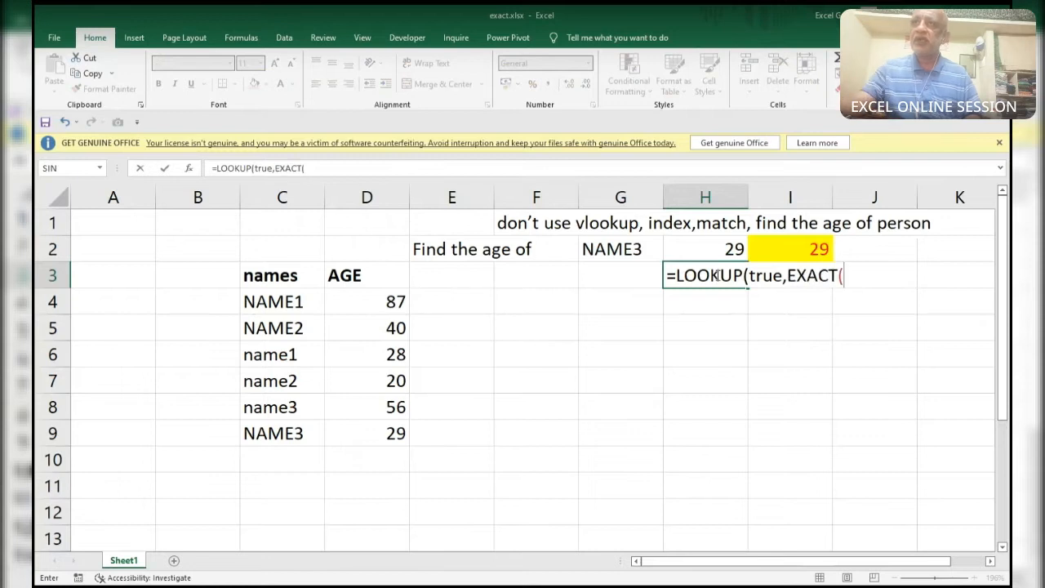
pyautogui.click(618, 246)
pyautogui.write(',')
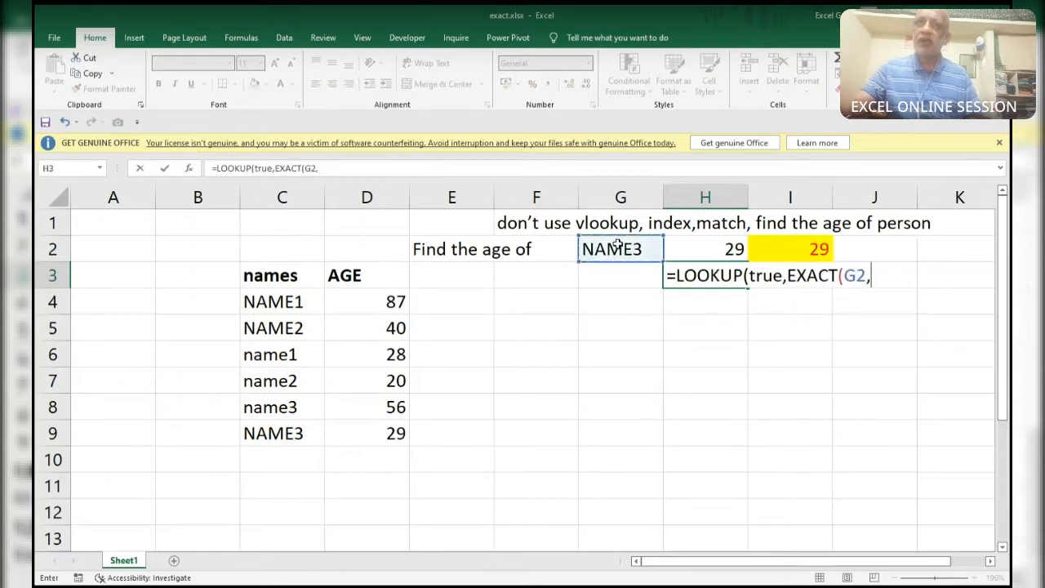
pyautogui.moveTo(285, 303); pyautogui.dragTo(395, 436)
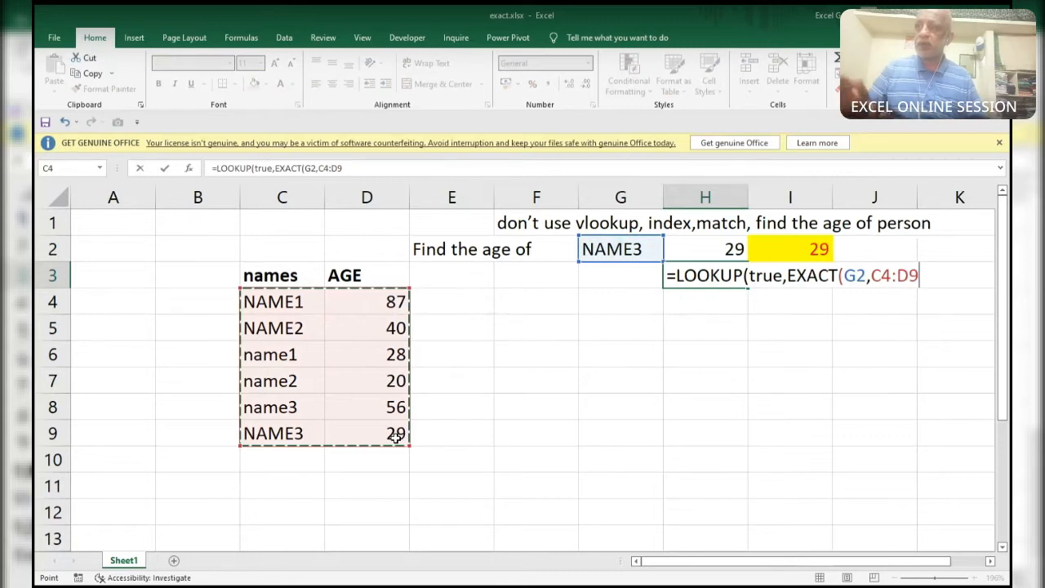
pyautogui.press('BackSpace')
pyautogui.press('BackSpace')
pyautogui.press('BackSpace')
pyautogui.press('BackSpace')
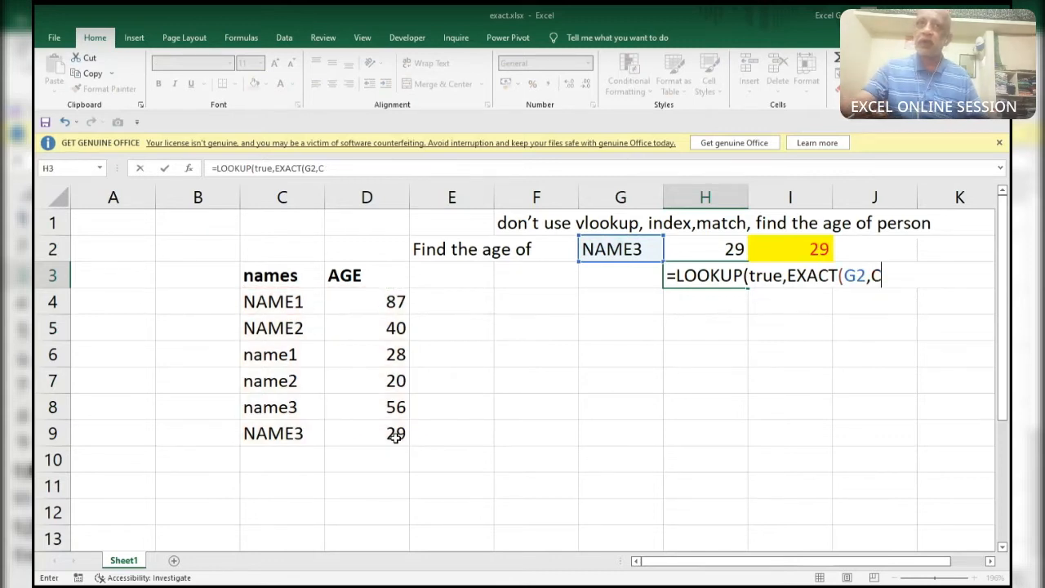
pyautogui.press('BackSpace')
# Complete the H3 formula with the names C4:C9 and ages D4:D9: =LOOKUP(true,EXACT(G2,C4:C9),D4:D9).
pyautogui.moveTo(395, 437); pyautogui.dragTo(286, 433)
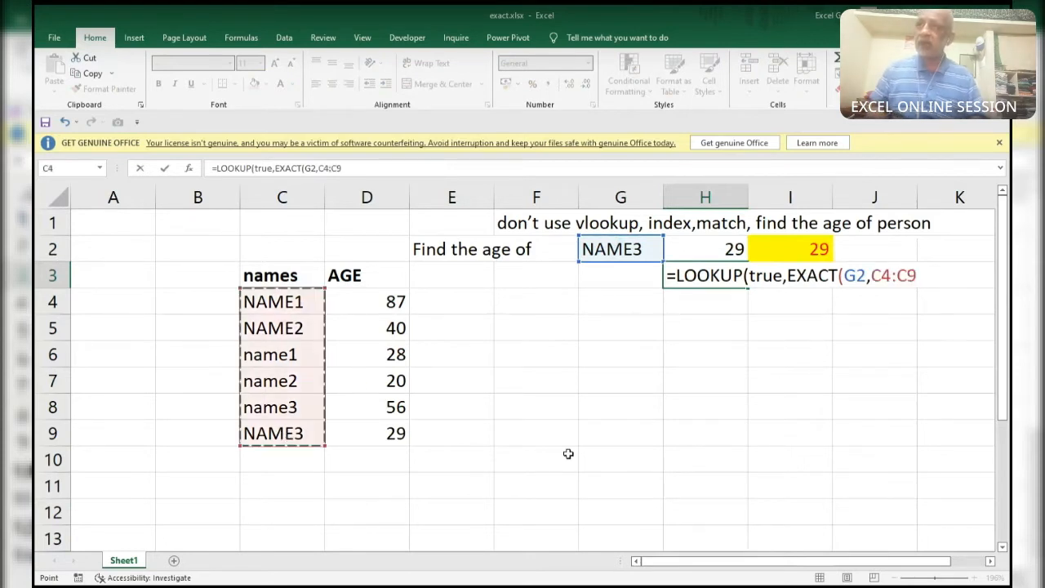
pyautogui.write('),')
pyautogui.moveTo(384, 302); pyautogui.dragTo(385, 426)
pyautogui.write(')')
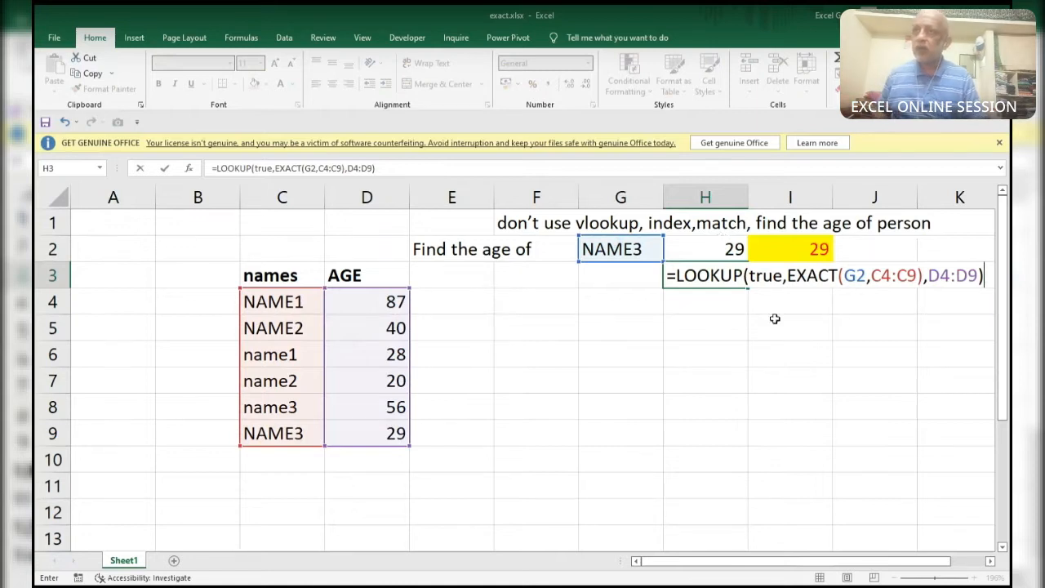
pyautogui.press('Return')
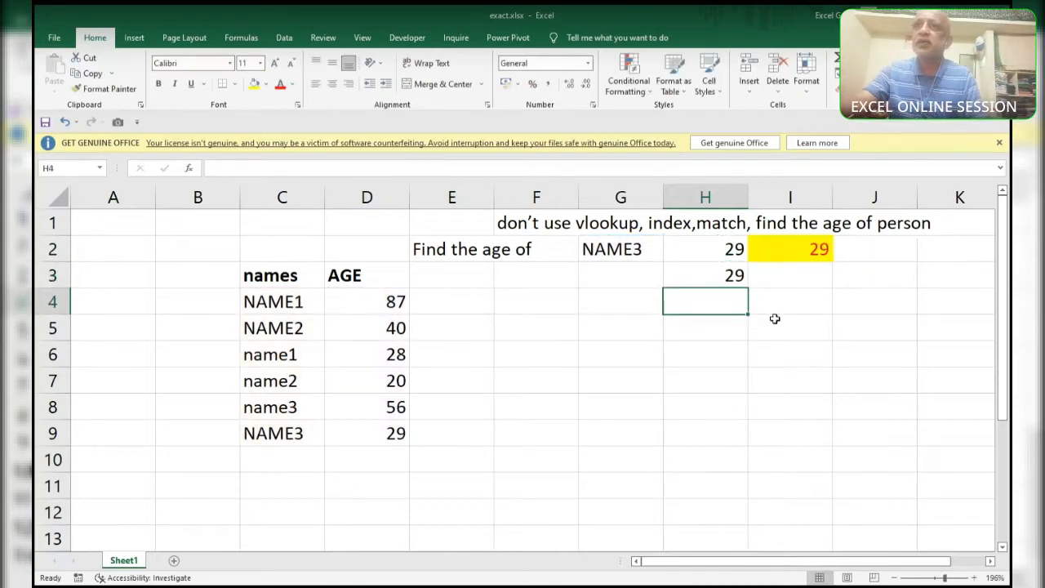
# Inspect the LOOKUP formula in H3 and the ranges it references.
pyautogui.click(712, 278)
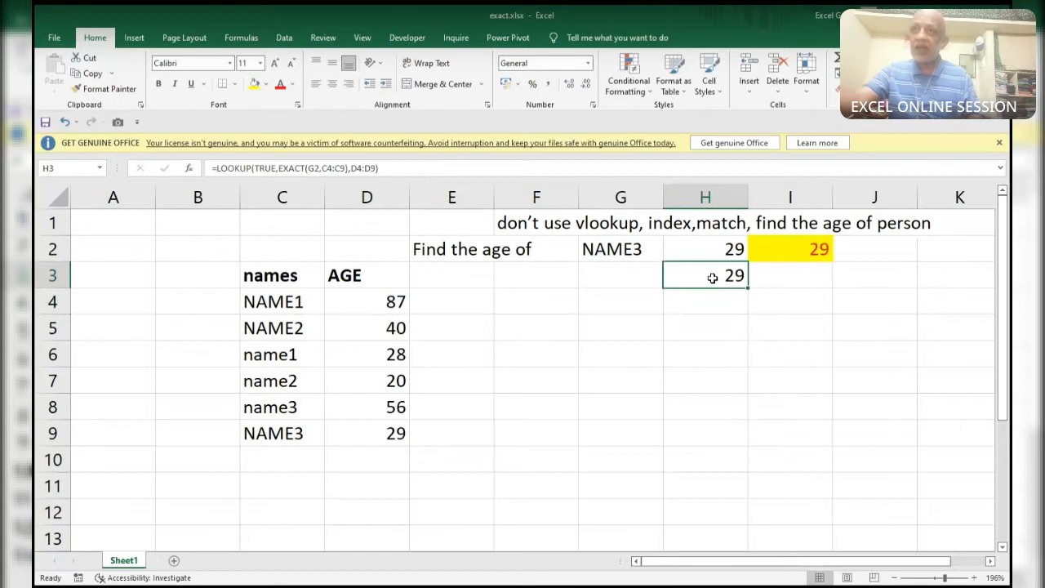
pyautogui.doubleClick(712, 278)
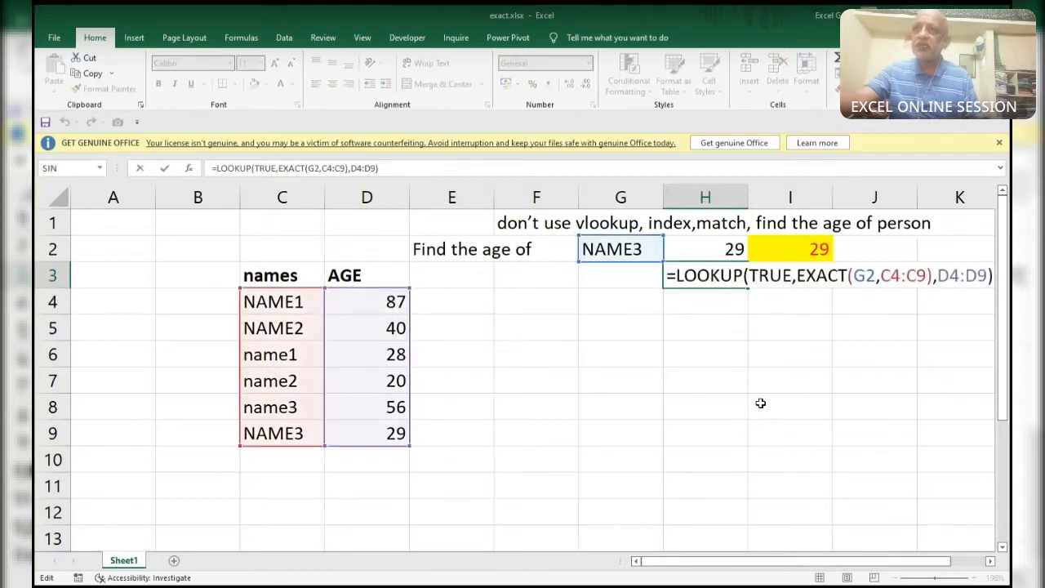
pyautogui.press('Escape')
# Test the formulas by picking NAME3 and then NAME1 as the lookup name in G2.
pyautogui.click(625, 247)
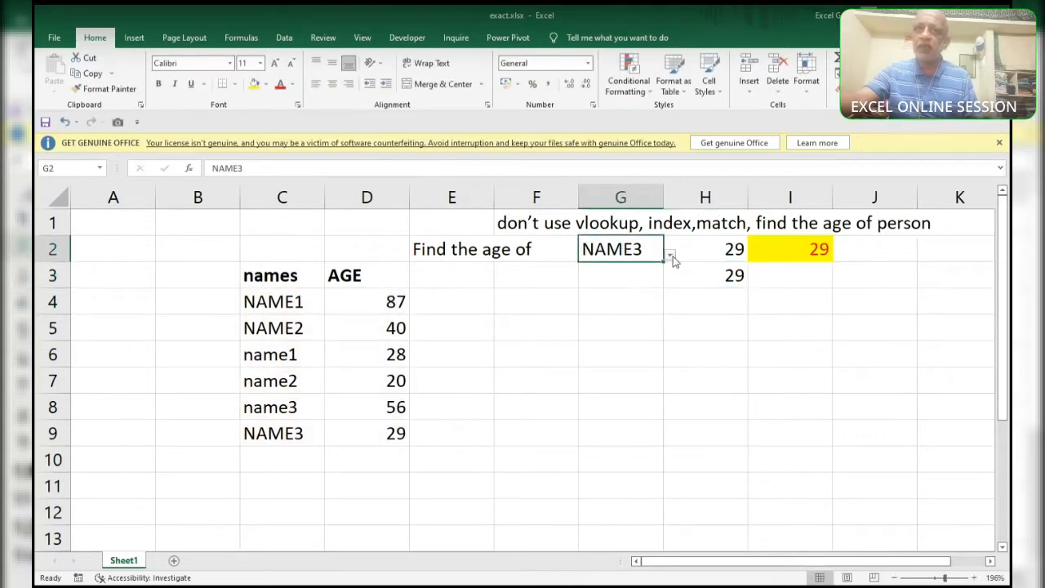
pyautogui.click(671, 256)
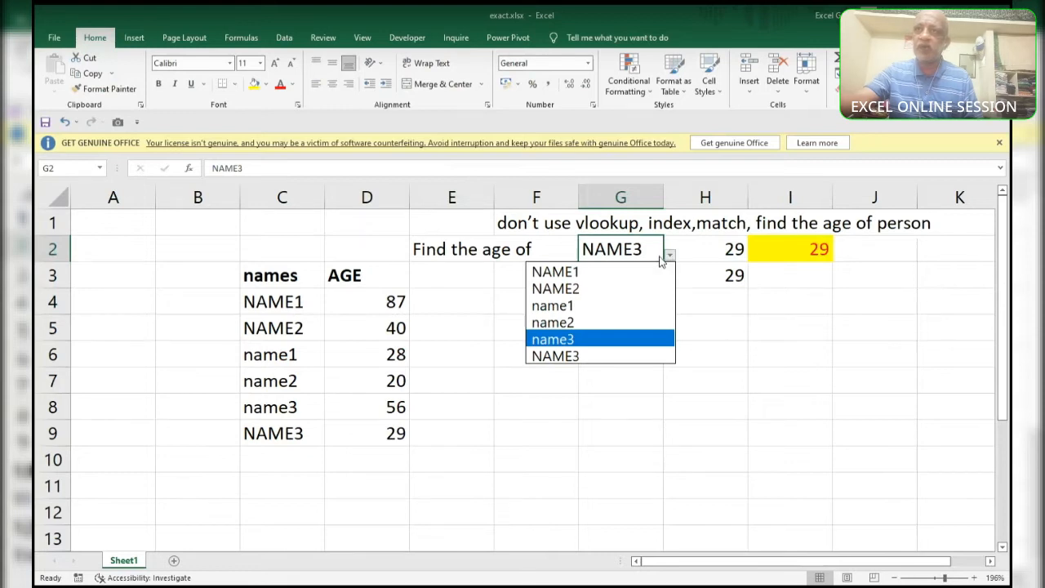
pyautogui.click(591, 360)
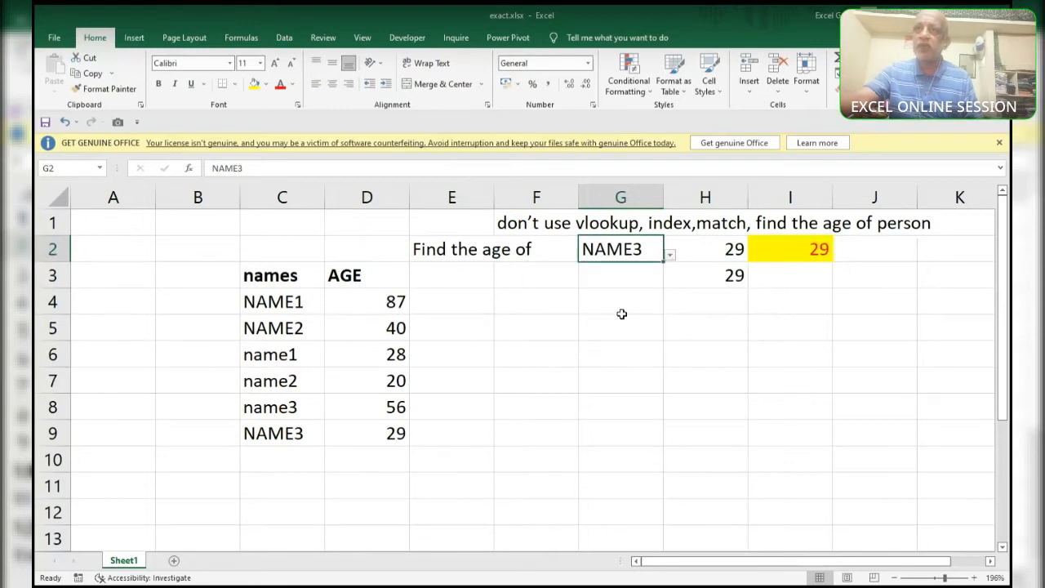
pyautogui.click(669, 256)
pyautogui.click(627, 271)
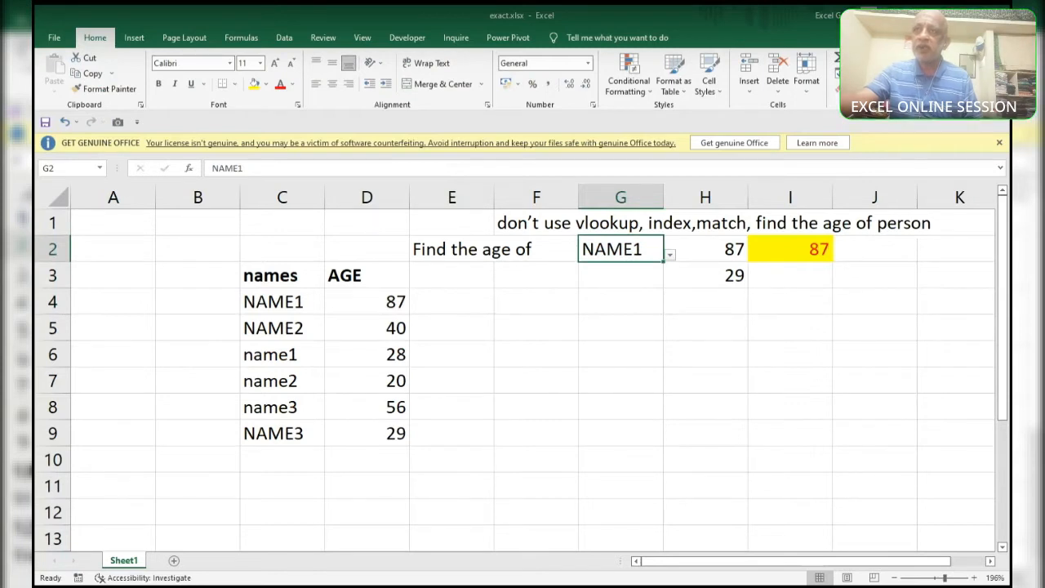
# Compare the LOOKUP formulas in H3 and H2, including their lookup values and referenced ranges.
pyautogui.click(727, 278)
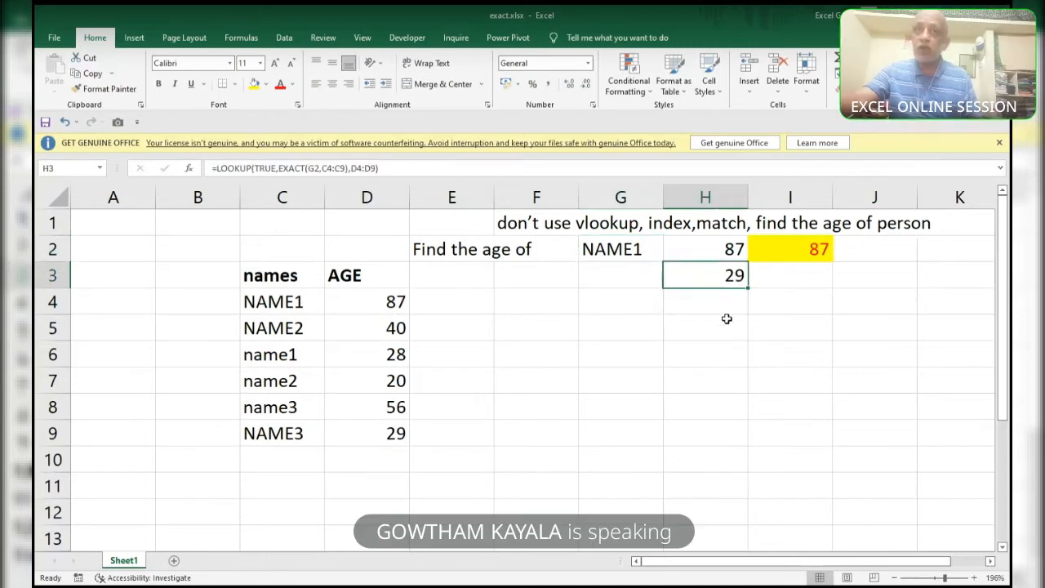
pyautogui.press('F2')
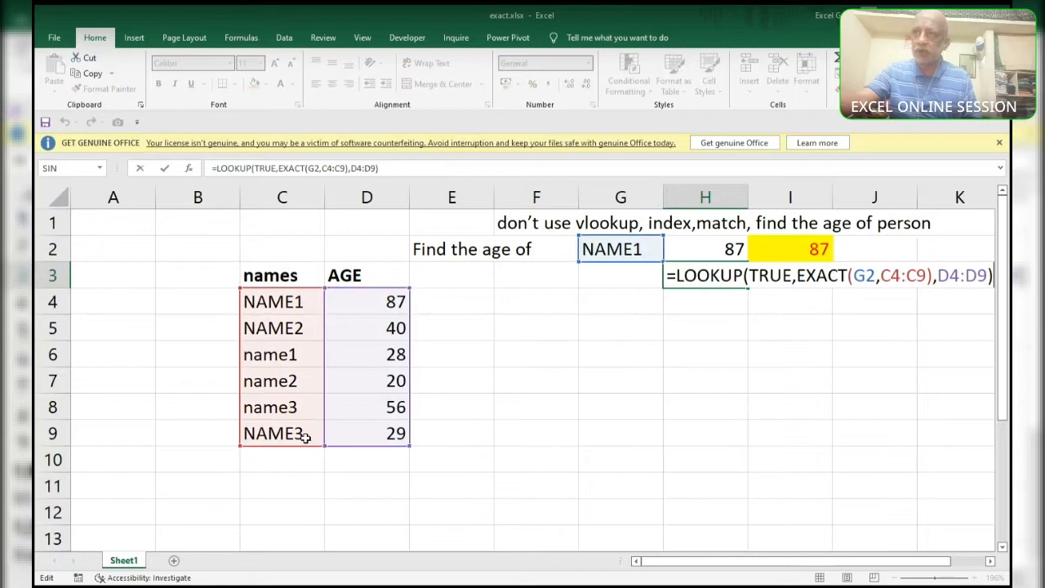
pyautogui.press('Escape')
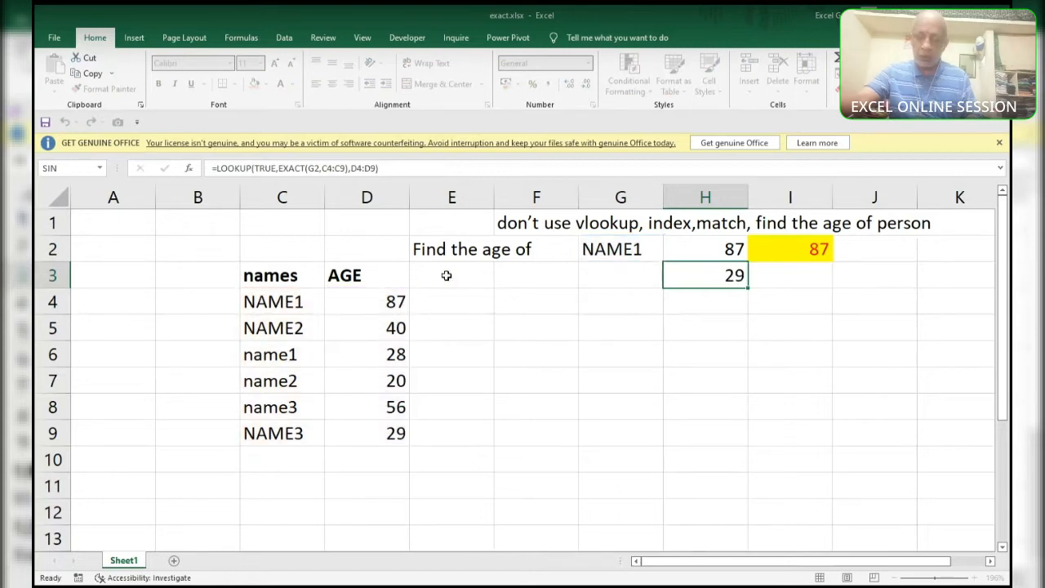
pyautogui.press('Up')
pyautogui.press('F2')
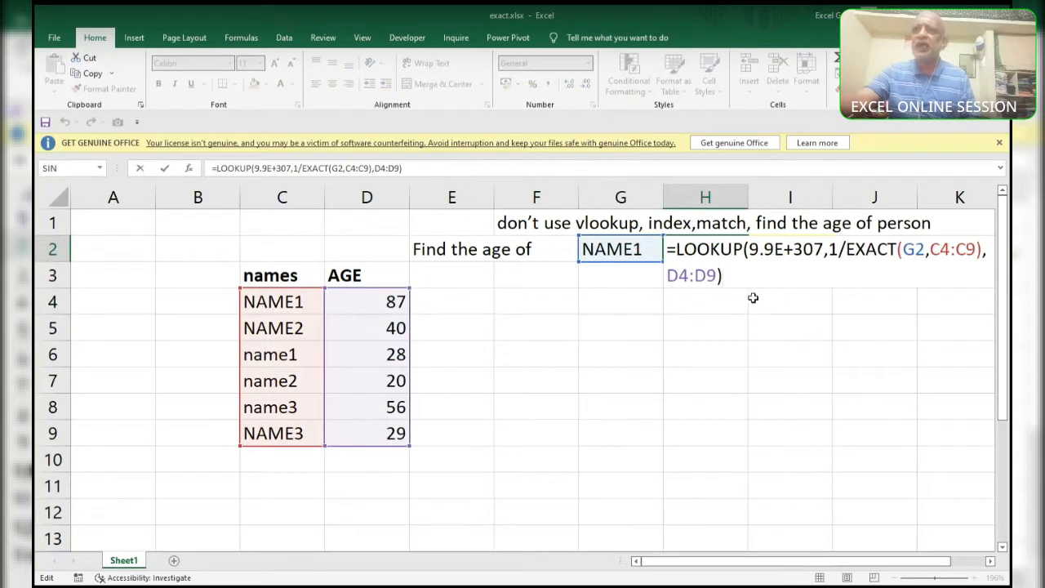
pyautogui.hotkey('ctrl', 'Return')
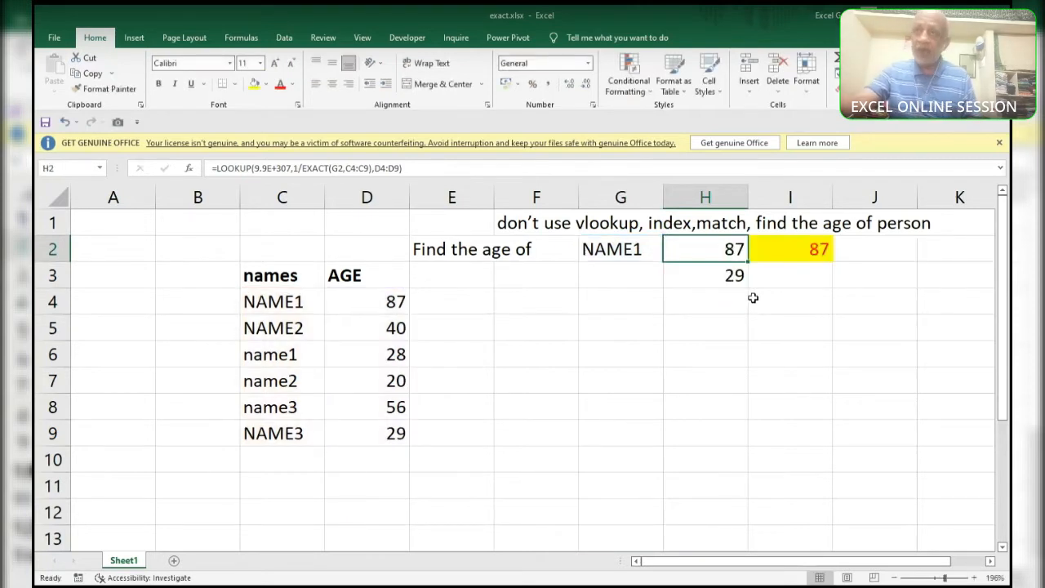
pyautogui.moveTo(596, 310); pyautogui.dragTo(616, 342)
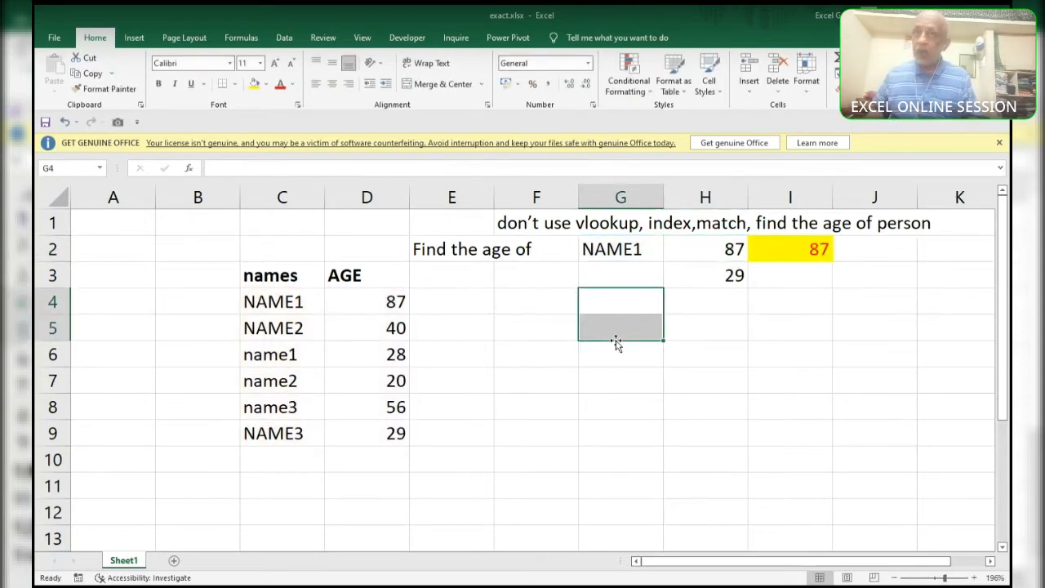
pyautogui.press('Up')
pyautogui.press('Down')
pyautogui.click(616, 341)
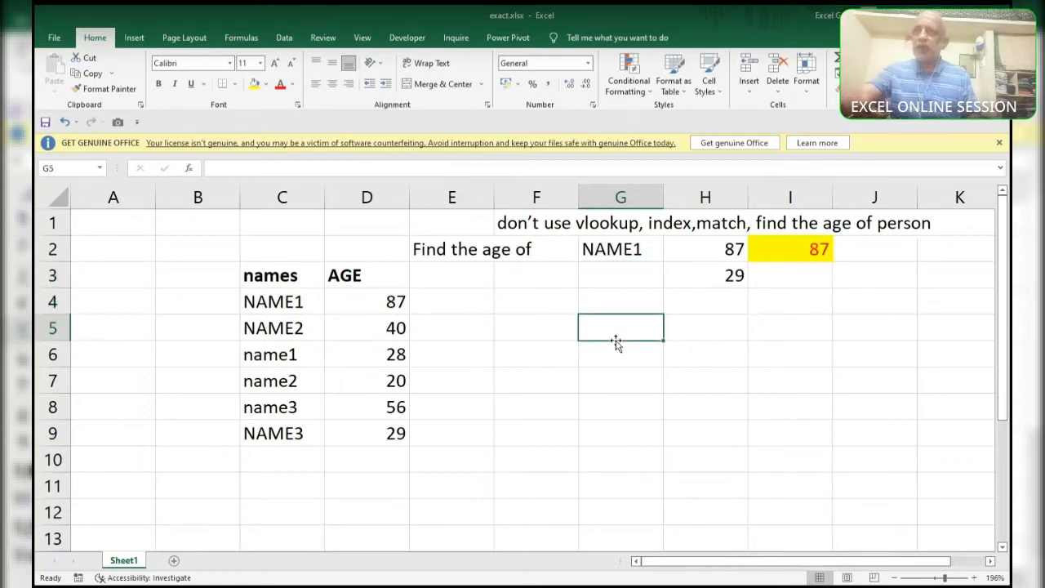
# Replace the lookup value in the H2 formula with 2, giving =LOOKUP(2,1/EXACT(G2,C4:C9),D4:D9).
pyautogui.click(721, 253)
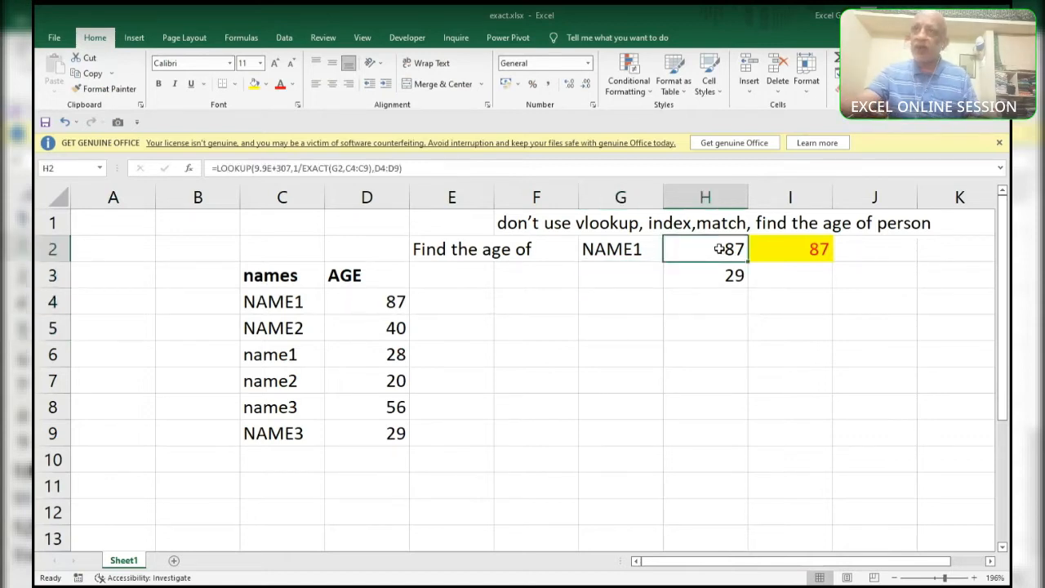
pyautogui.press('F2')
pyautogui.moveTo(825, 249); pyautogui.dragTo(750, 249)
pyautogui.write('2')
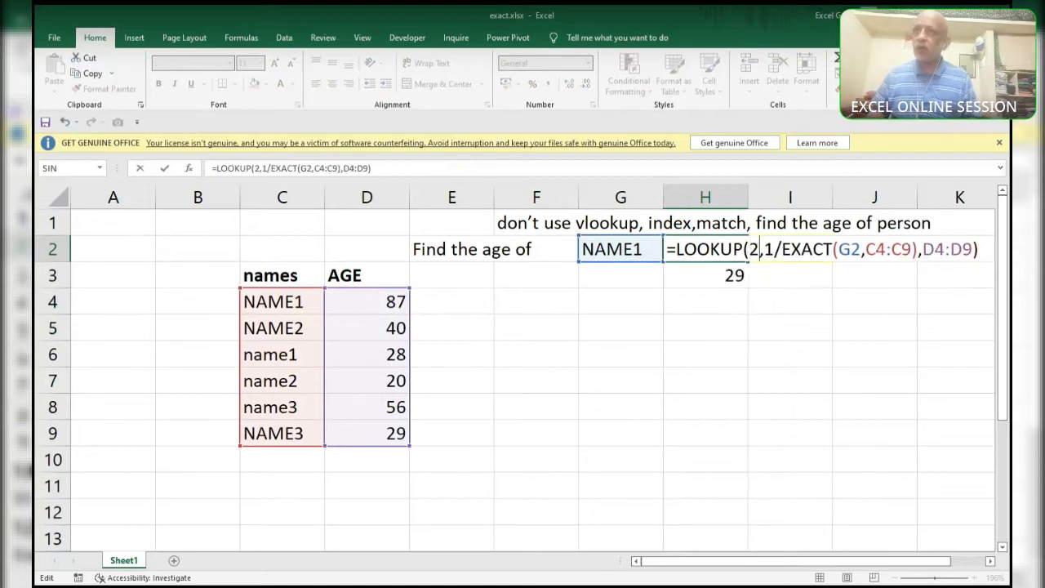
pyautogui.press('Return')
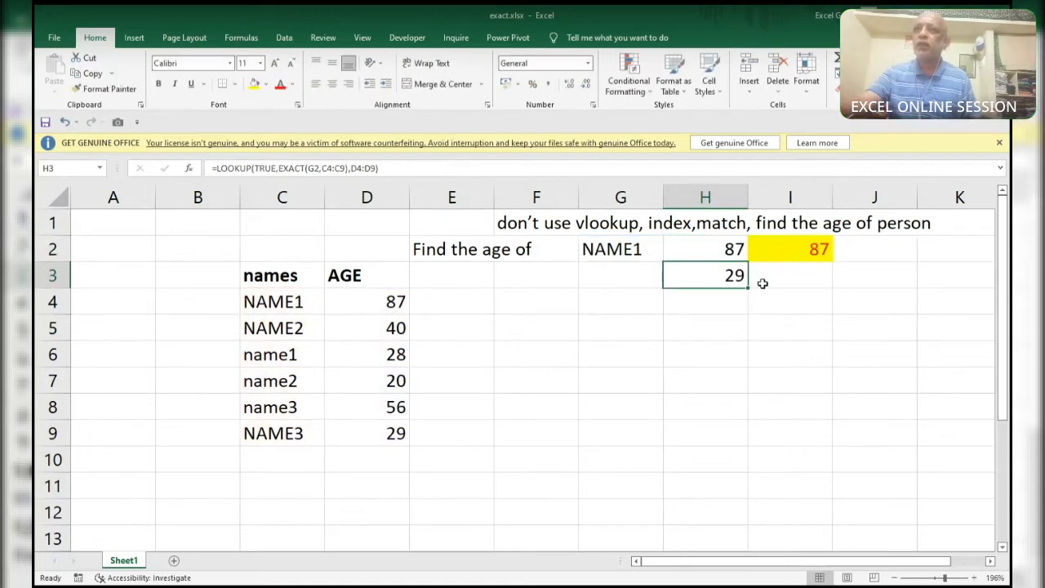
# Evaluate the 1/EXACT(G2,C4:C9) part inside the H2 formula to view its array, and discard the evaluation.
pyautogui.click(707, 251)
pyautogui.press('F2')
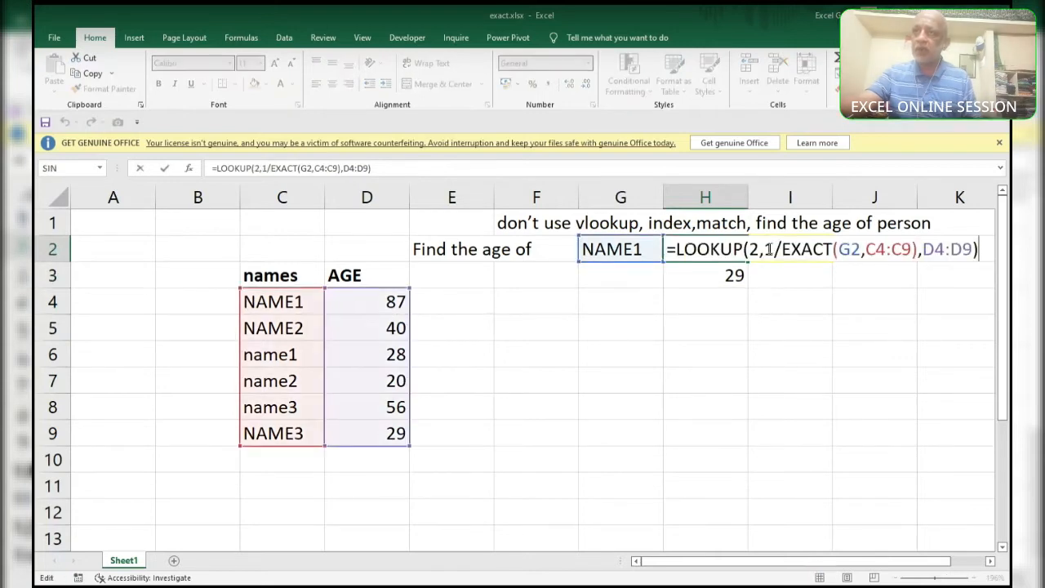
pyautogui.moveTo(764, 249); pyautogui.dragTo(918, 249)
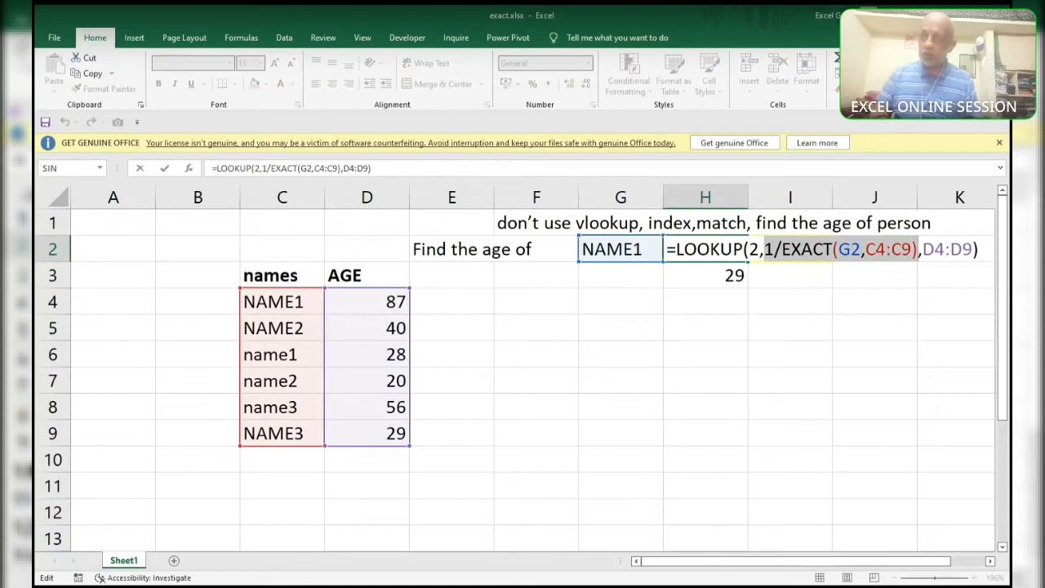
pyautogui.press('F9')
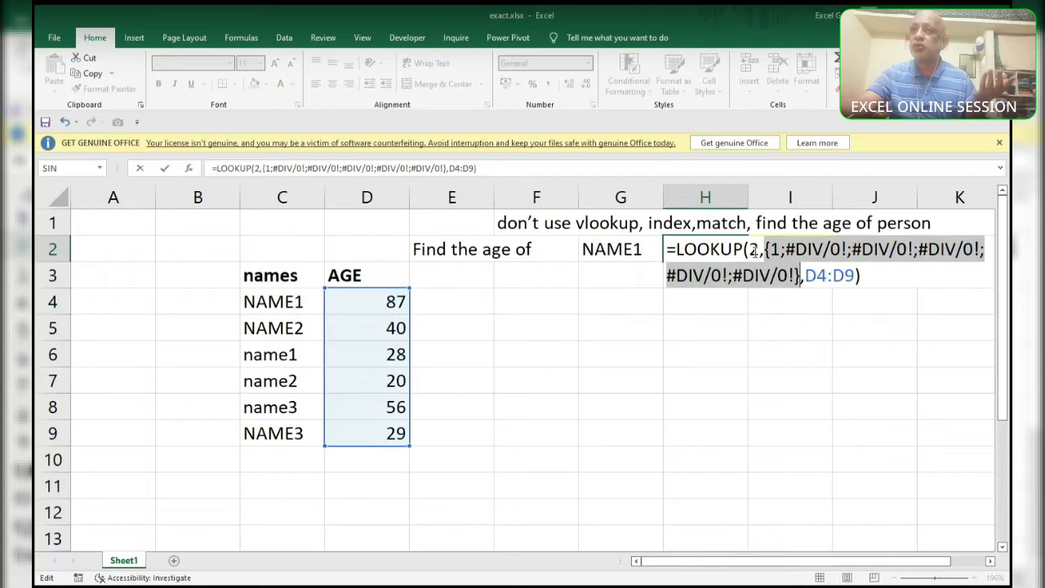
pyautogui.press('Escape')
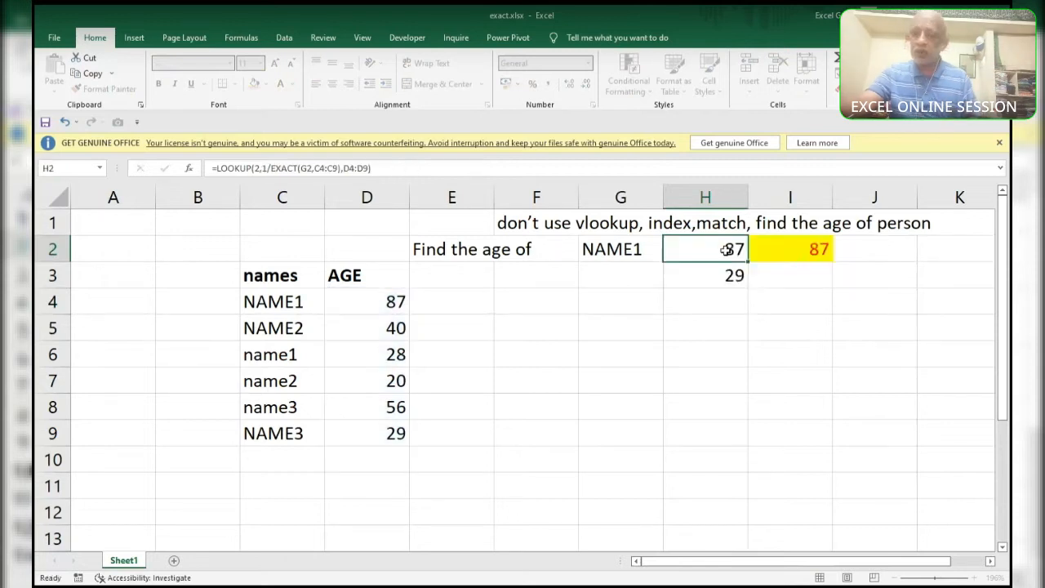
# Set the lookup value in H2 back to 9.9e+307, entering =LOOKUP(9.9e+307,1/EXACT(G2,C4:C9),D4:D9).
pyautogui.doubleClick(727, 249)
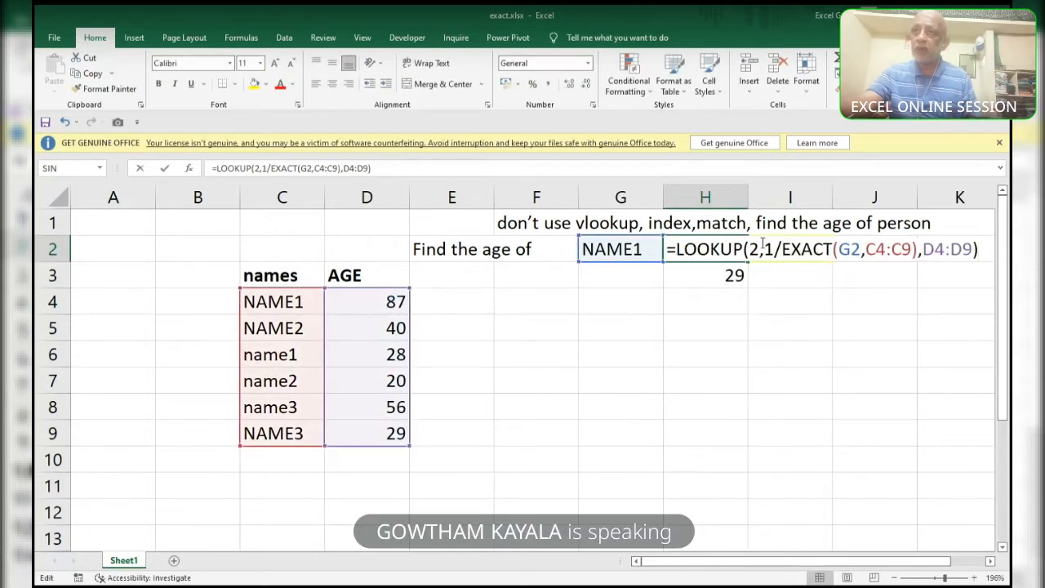
pyautogui.click(759, 249)
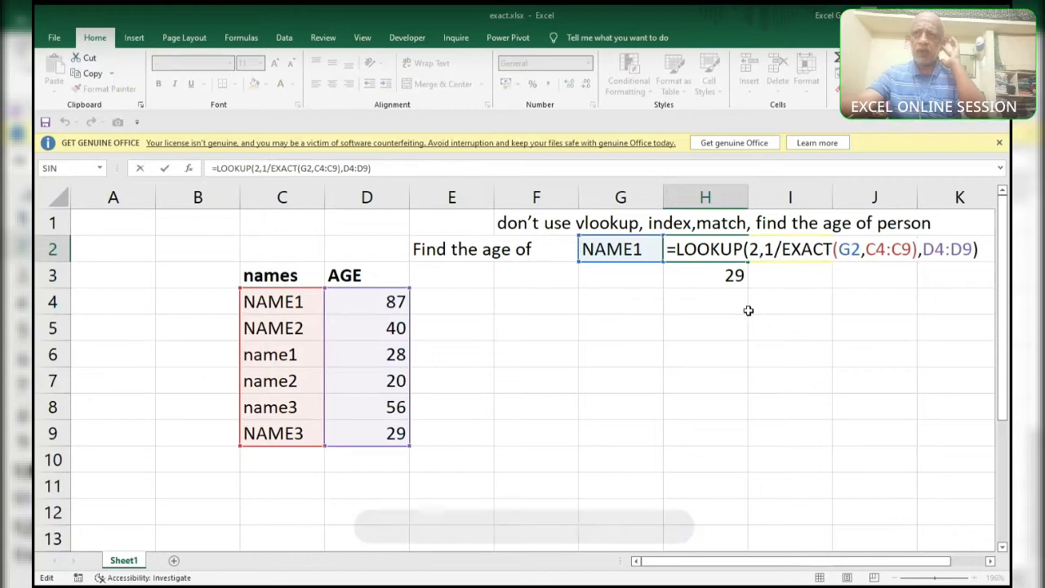
pyautogui.press('BackSpace')
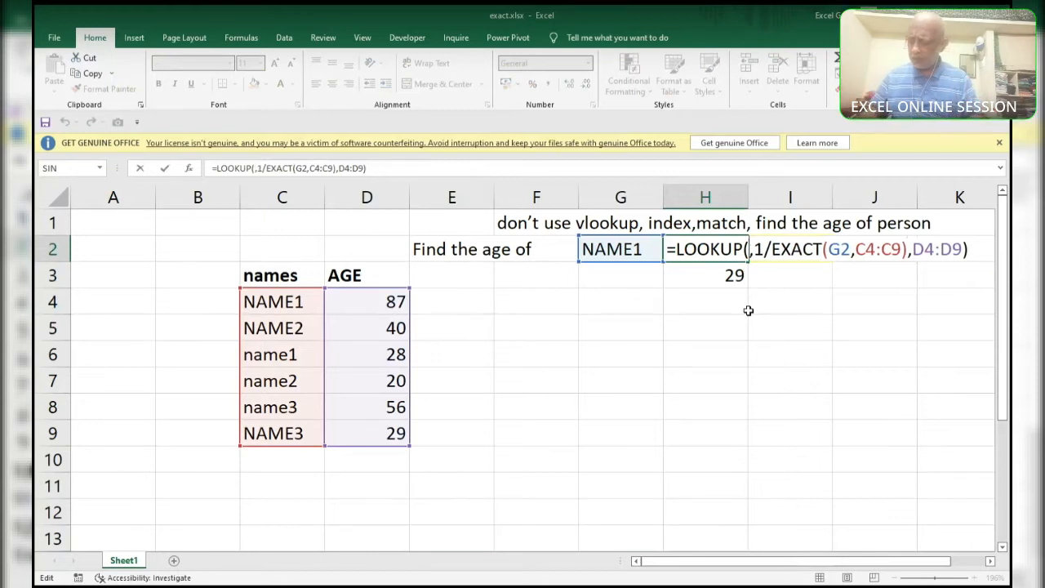
pyautogui.write('9.')
pyautogui.write('9e+30')
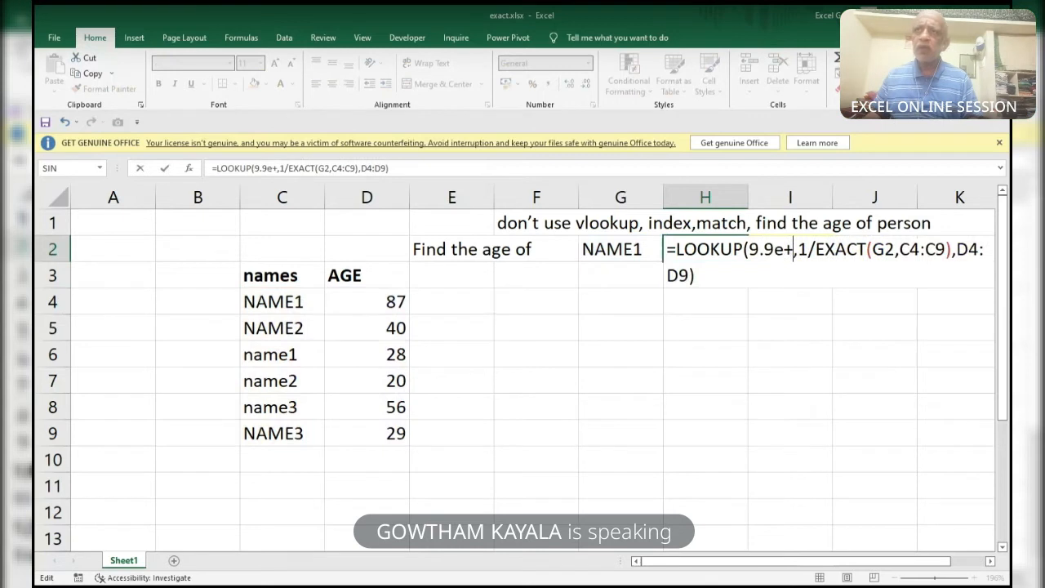
pyautogui.write('7')
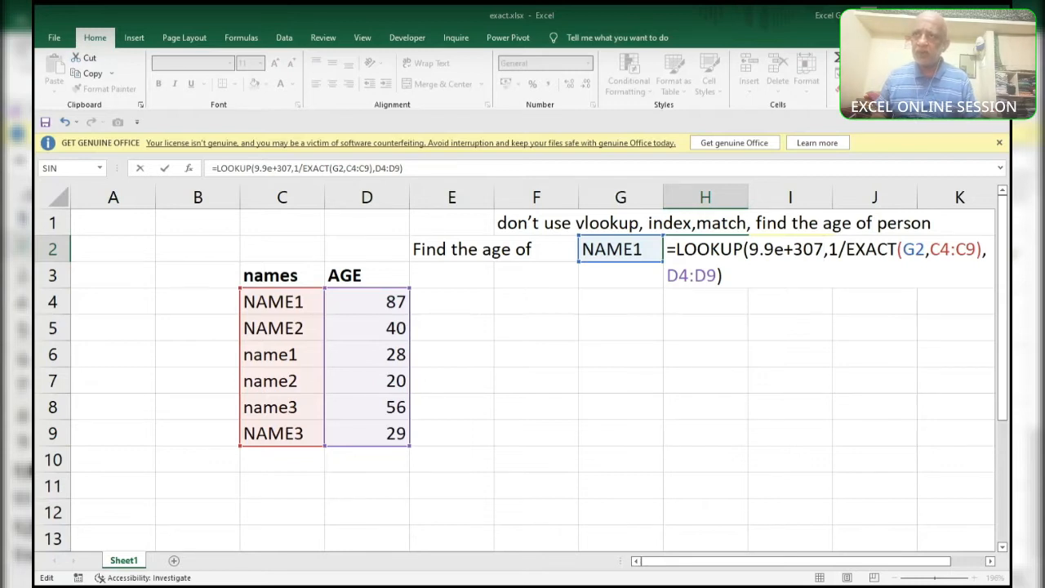
pyautogui.press('Return')
pyautogui.press('Left')
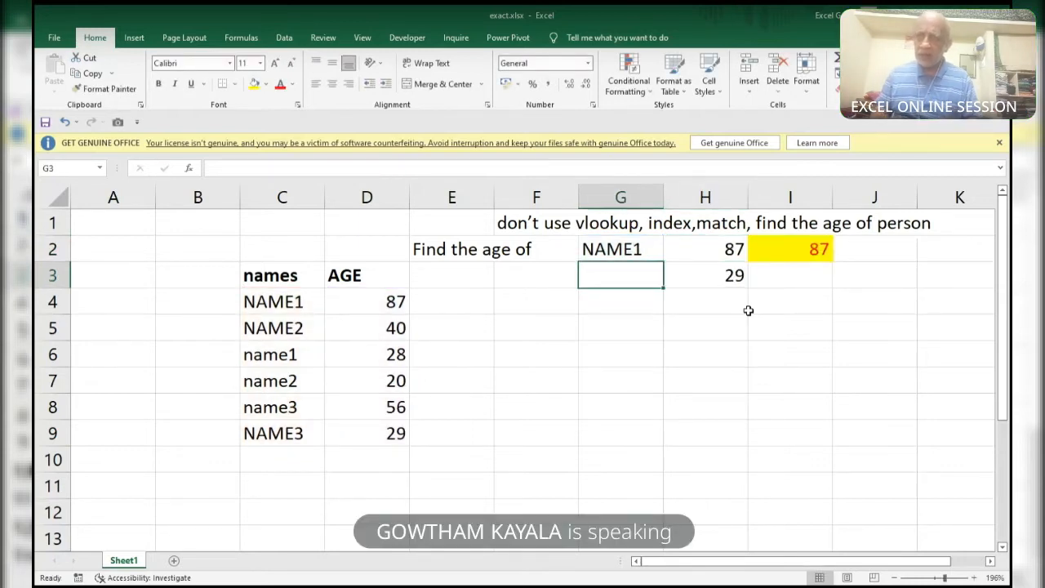
pyautogui.write('=max')
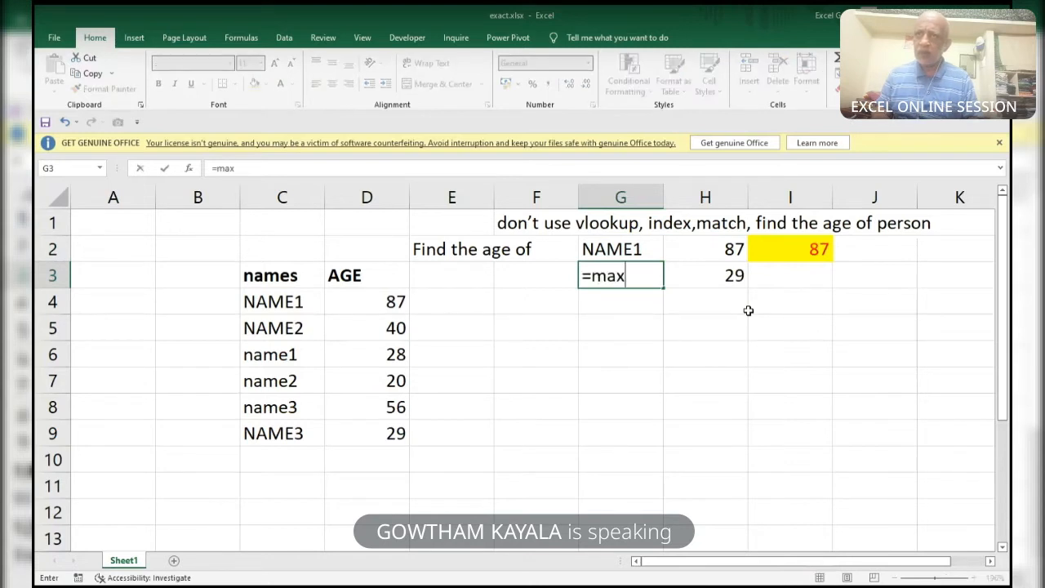
pyautogui.press('Tab')
pyautogui.write('if')
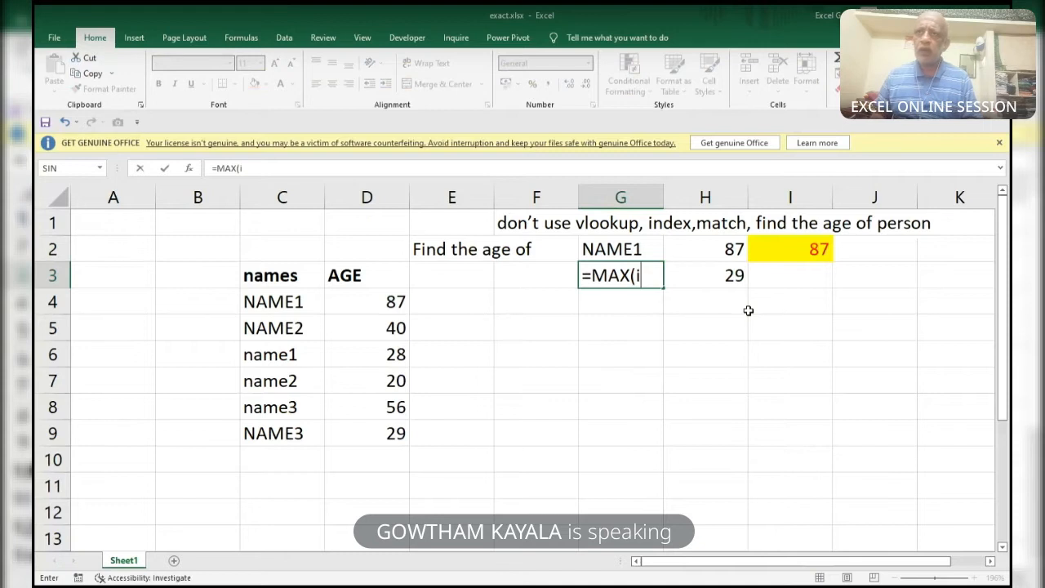
pyautogui.press('Tab')
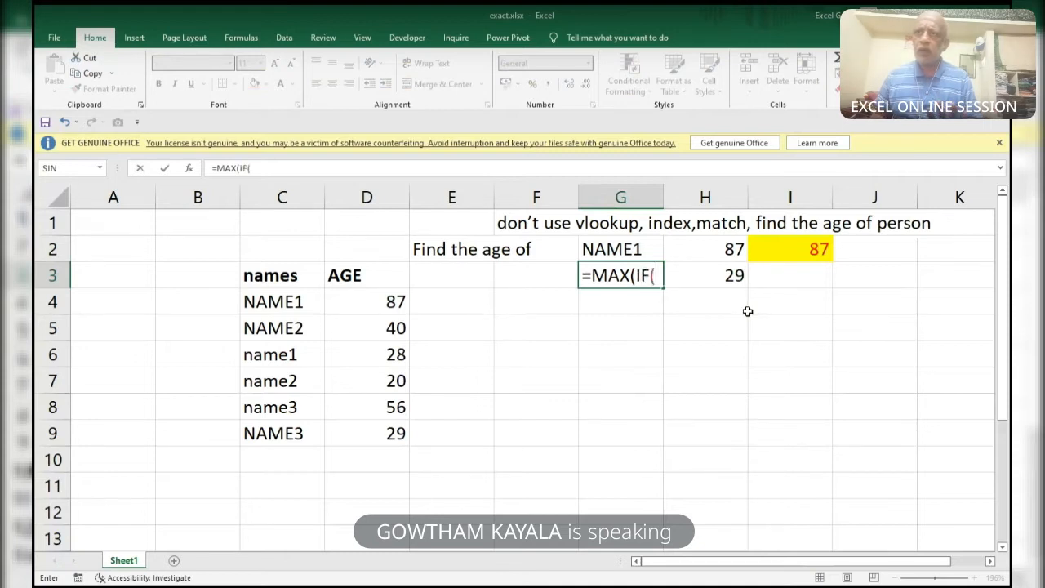
pyautogui.press('Up')
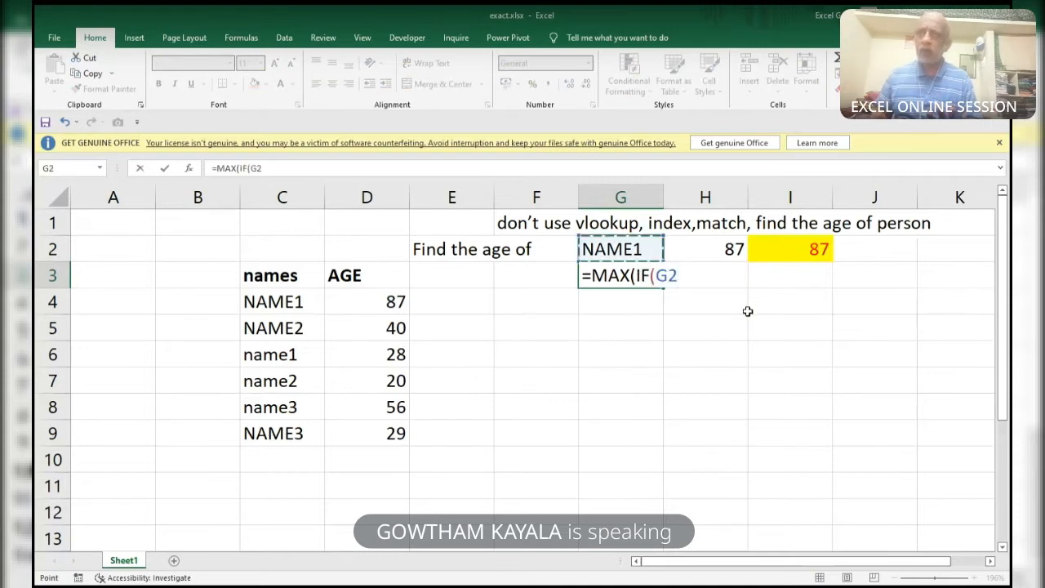
pyautogui.write('=')
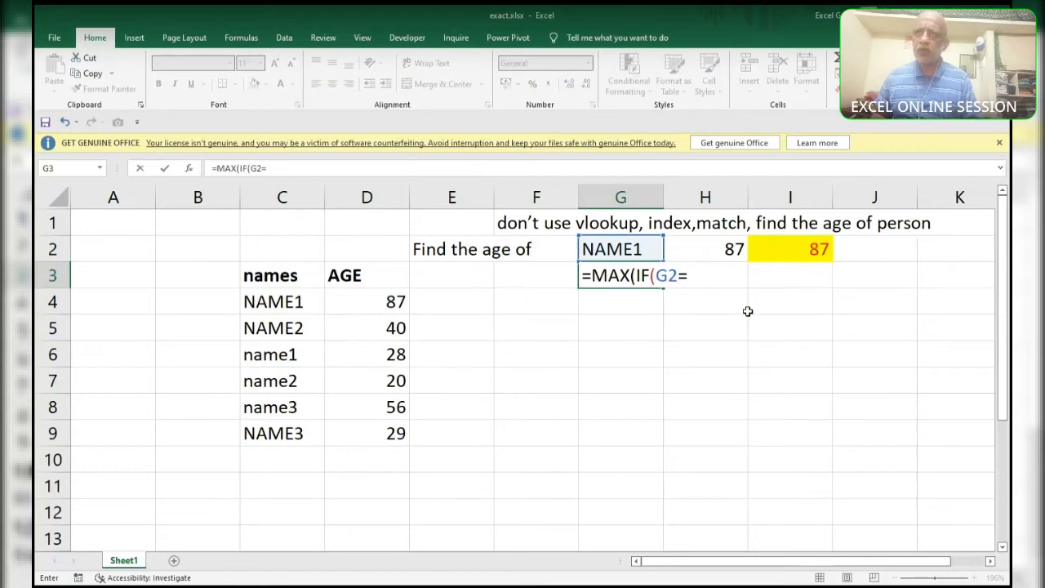
pyautogui.press('Left')
pyautogui.press('Left')
pyautogui.press('Left')
pyautogui.press('Left')
pyautogui.press('Left')
pyautogui.press('Left')
pyautogui.press('Right')
pyautogui.press('Right')
pyautogui.press('Down')
pyautogui.hotkey('ctrl', 'shift', 'Down')
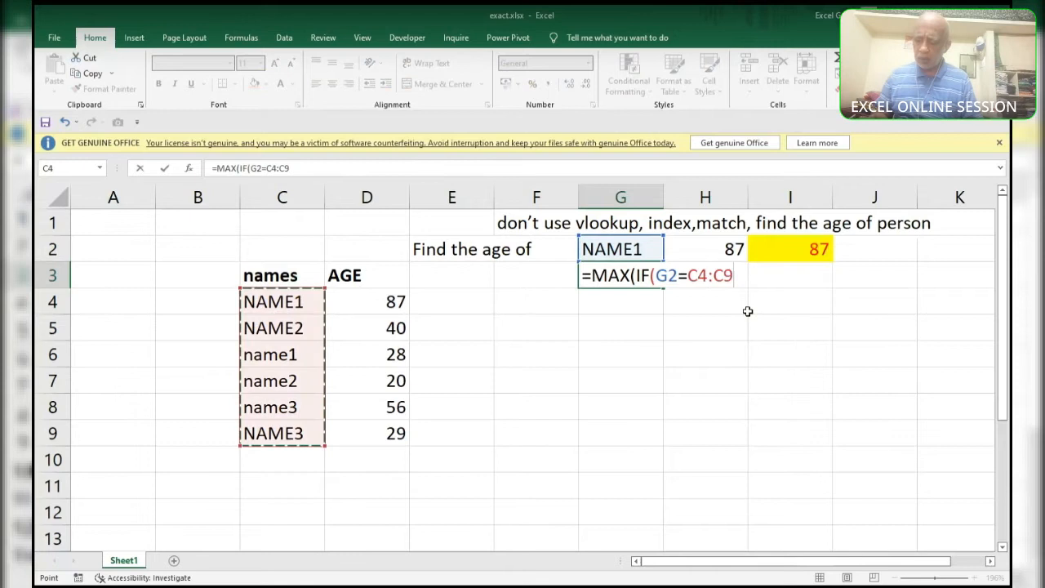
pyautogui.write(')')
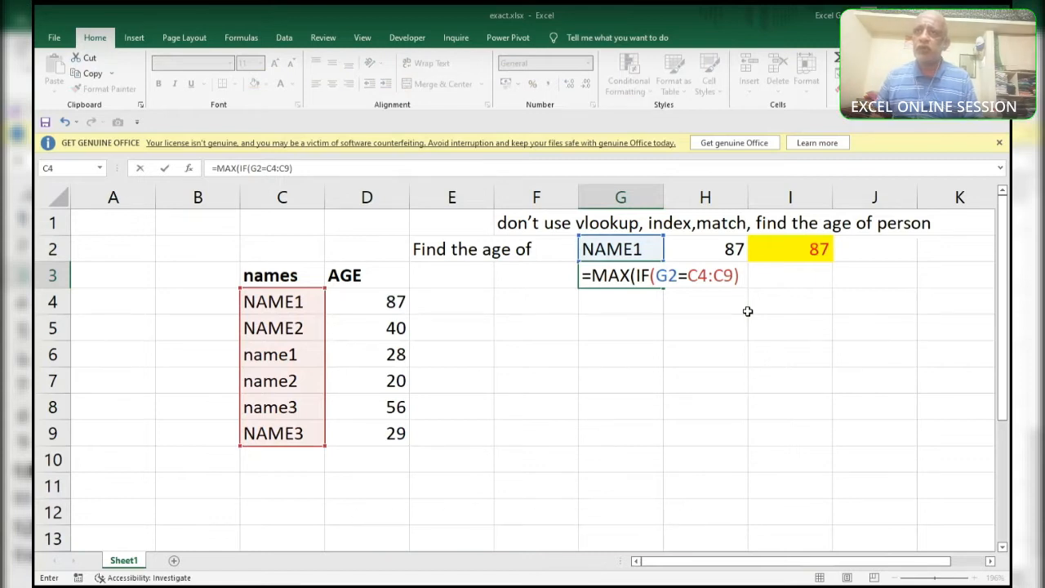
pyautogui.press('Escape')
# Review the LOOKUP formula in H2 and its referenced ranges.
pyautogui.press('Up')
pyautogui.press('Right')
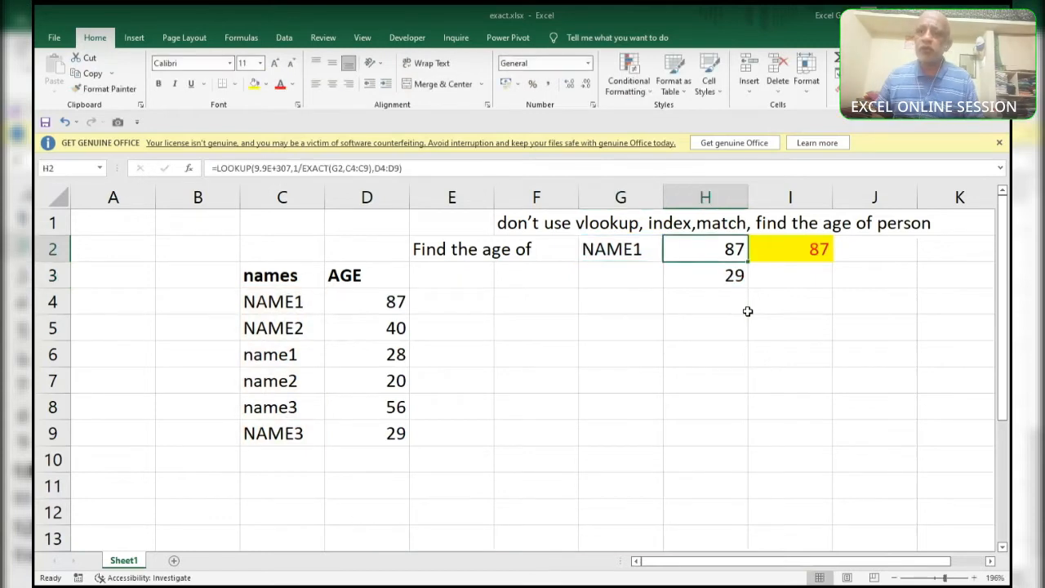
pyautogui.press('F2')
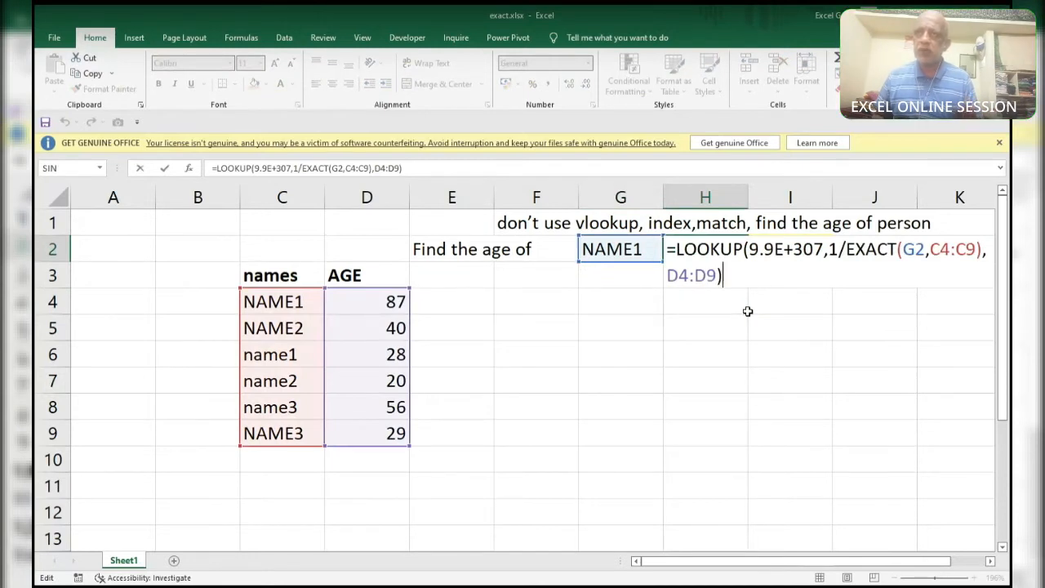
pyautogui.hotkey('ctrl', 'Return')
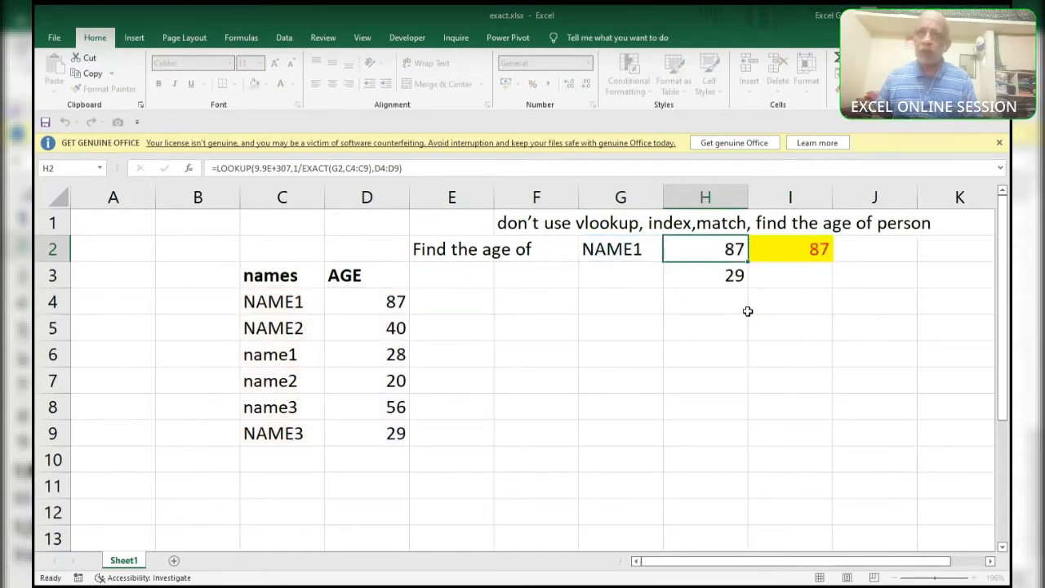
# Write an EXACT formula in E4 comparing the absolute reference $G$2 with C4.
pyautogui.press('Left')
pyautogui.press('Left')
pyautogui.press('Down')
pyautogui.press('Down')
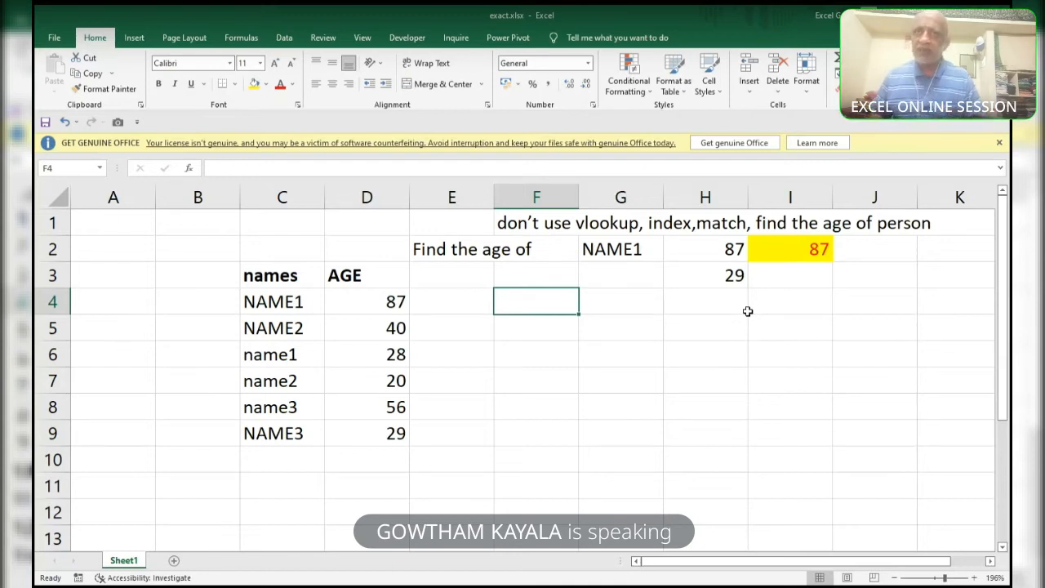
pyautogui.press('Left')
pyautogui.press('Up')
pyautogui.press('Down')
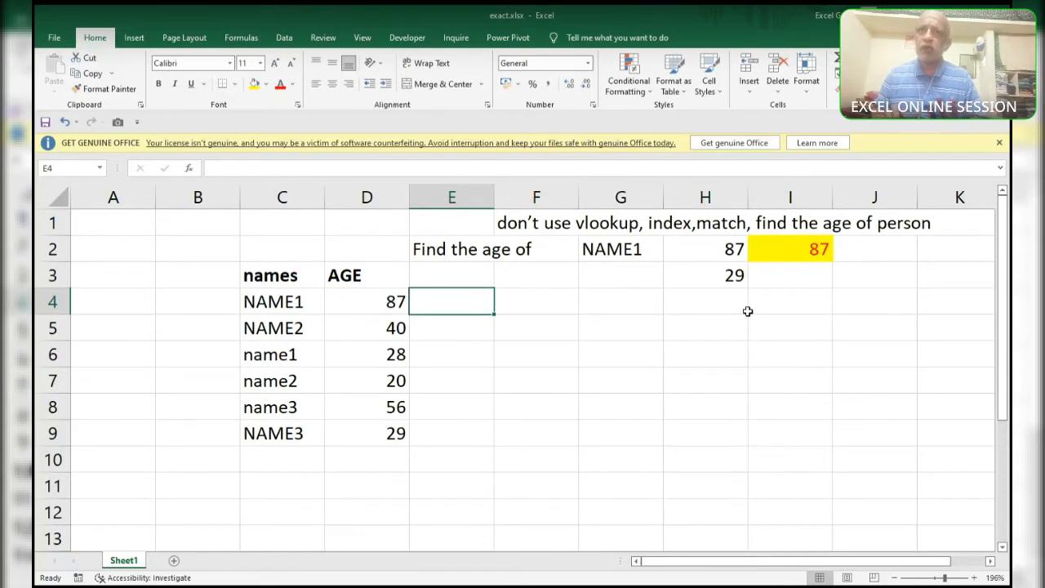
pyautogui.write('=exact')
pyautogui.press('Tab')
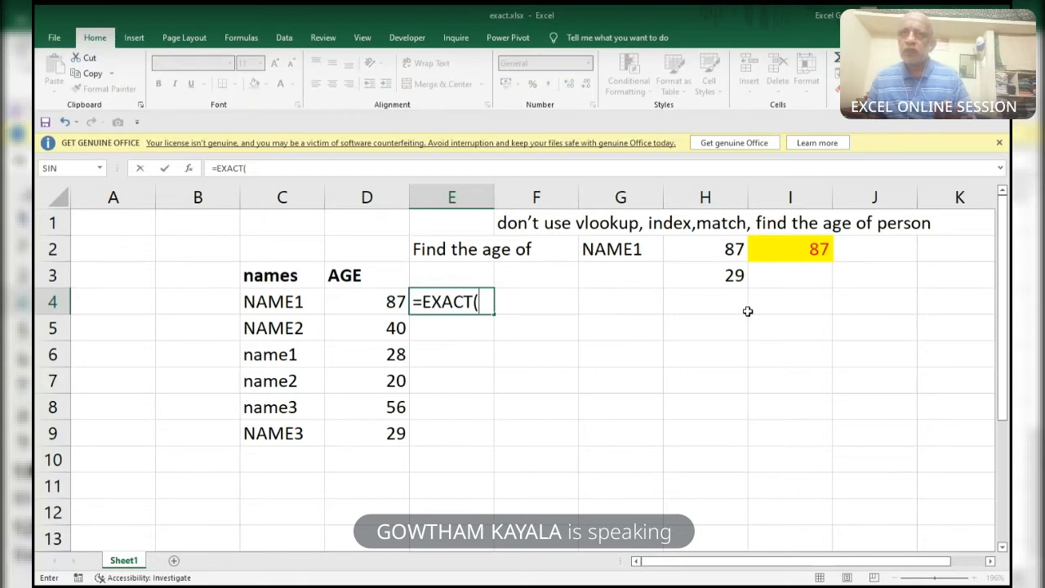
pyautogui.press('Up')
pyautogui.press('Up')
pyautogui.press('Right')
pyautogui.press('Right')
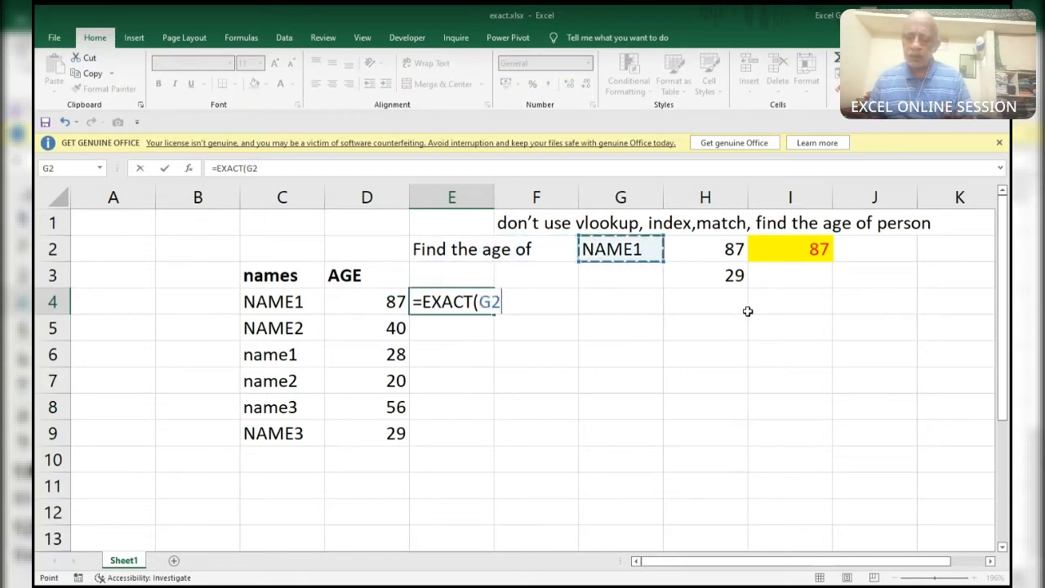
pyautogui.press('F4')
pyautogui.write(',')
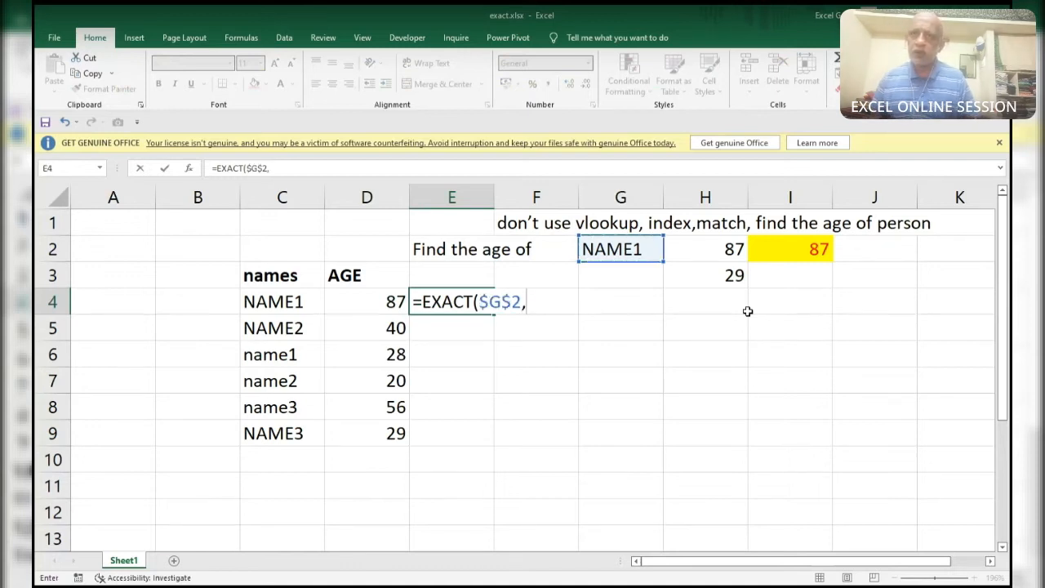
pyautogui.press('Left')
pyautogui.press('Left')
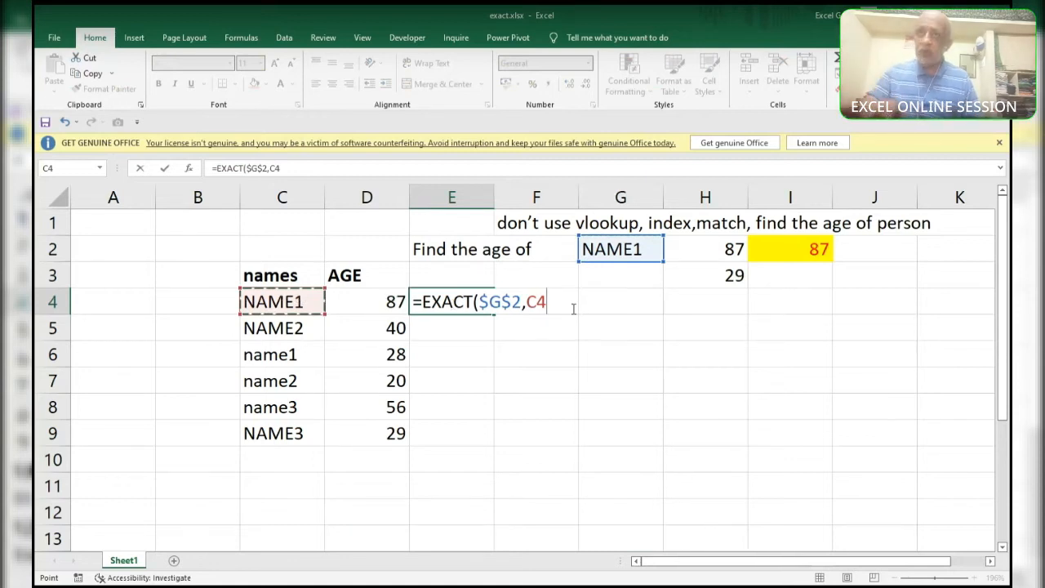
pyautogui.write(')')
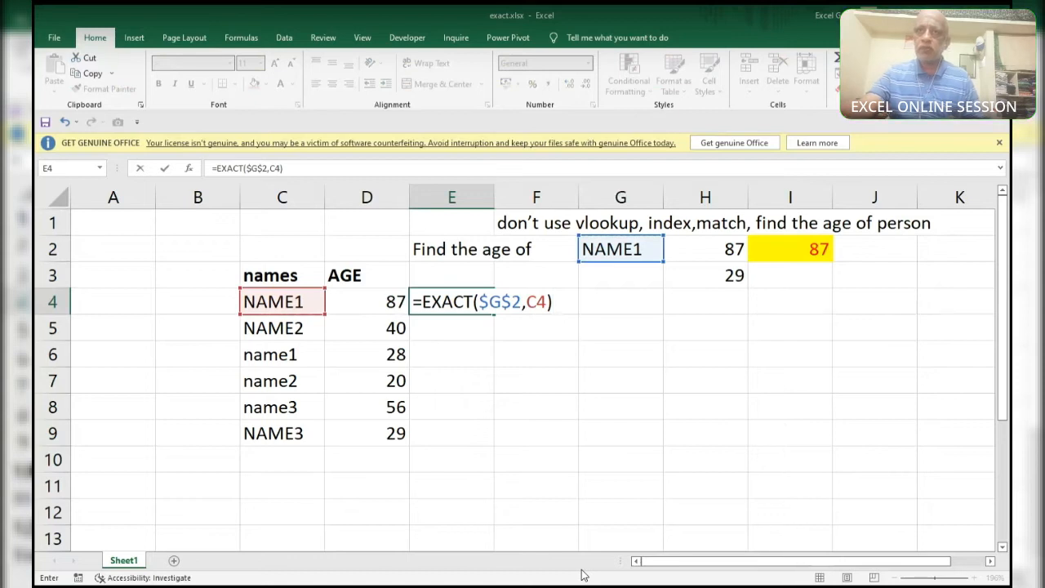
# Lock only the column of the C4 reference, giving =EXACT($G$2,$C4), and fill the formula across E4:F9.
pyautogui.click(524, 302)
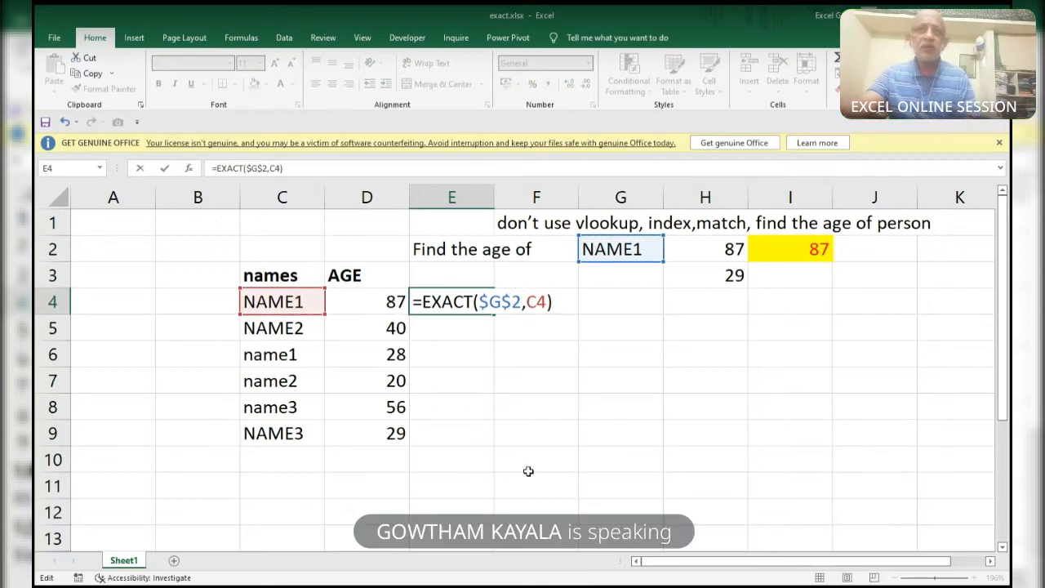
pyautogui.press('F4')
pyautogui.press('F4')
pyautogui.press('F4')
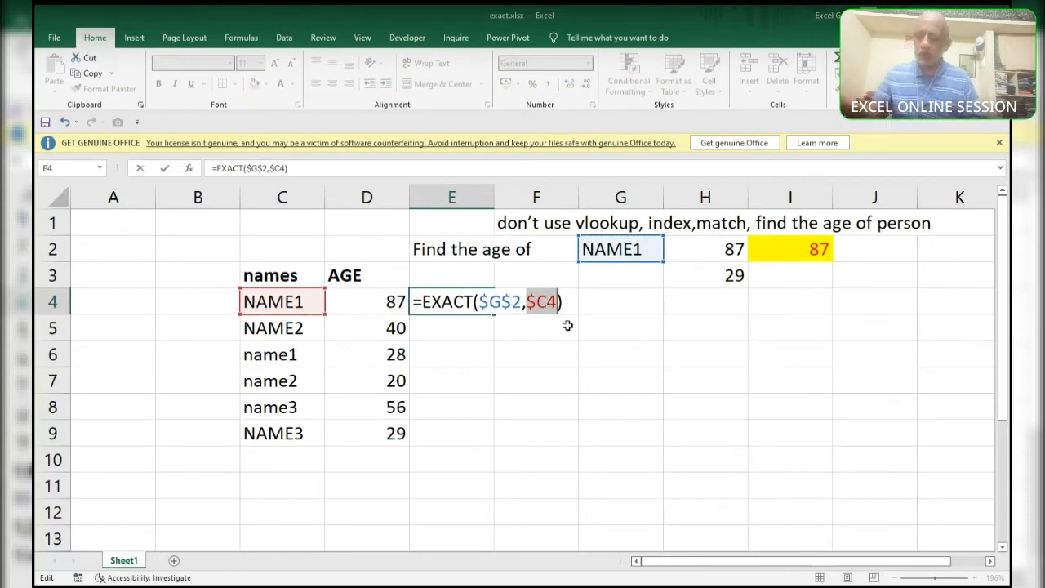
pyautogui.hotkey('ctrl', 'Return')
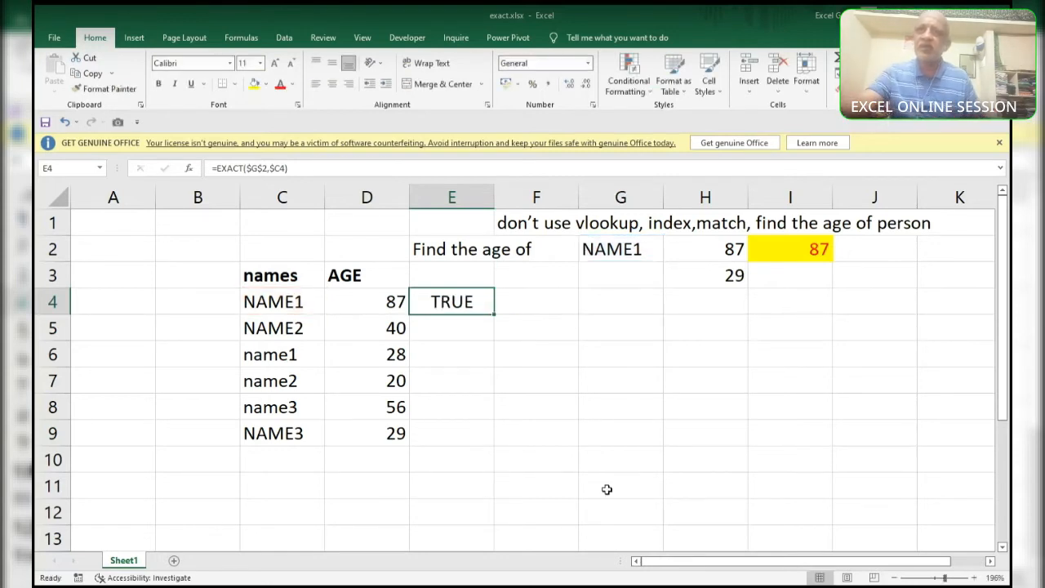
pyautogui.moveTo(492, 316); pyautogui.dragTo(578, 441)
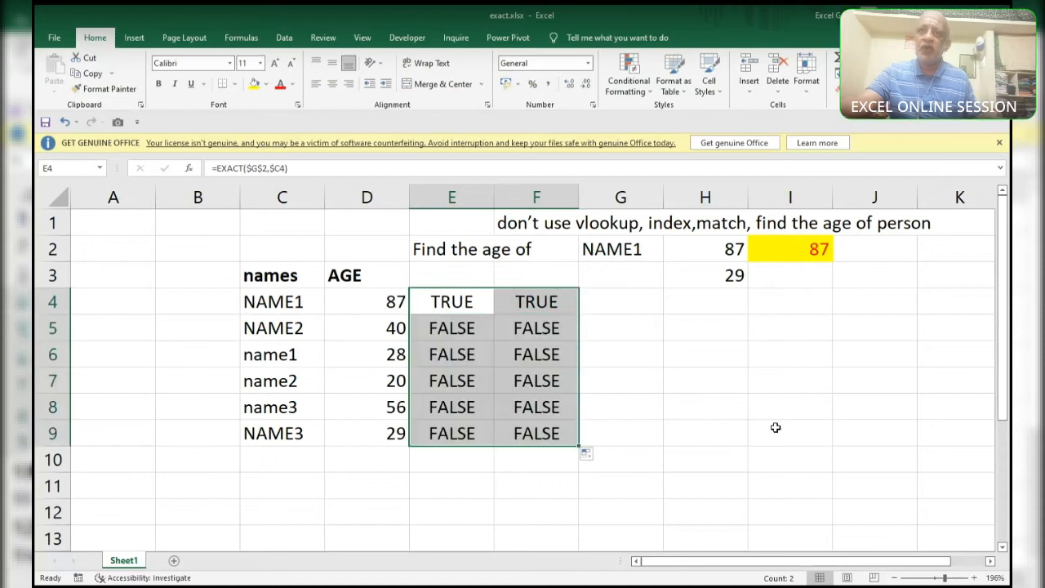
# Inspect the EXACT formulas in F4 and F9 to check which cells they reference.
pyautogui.click(556, 305)
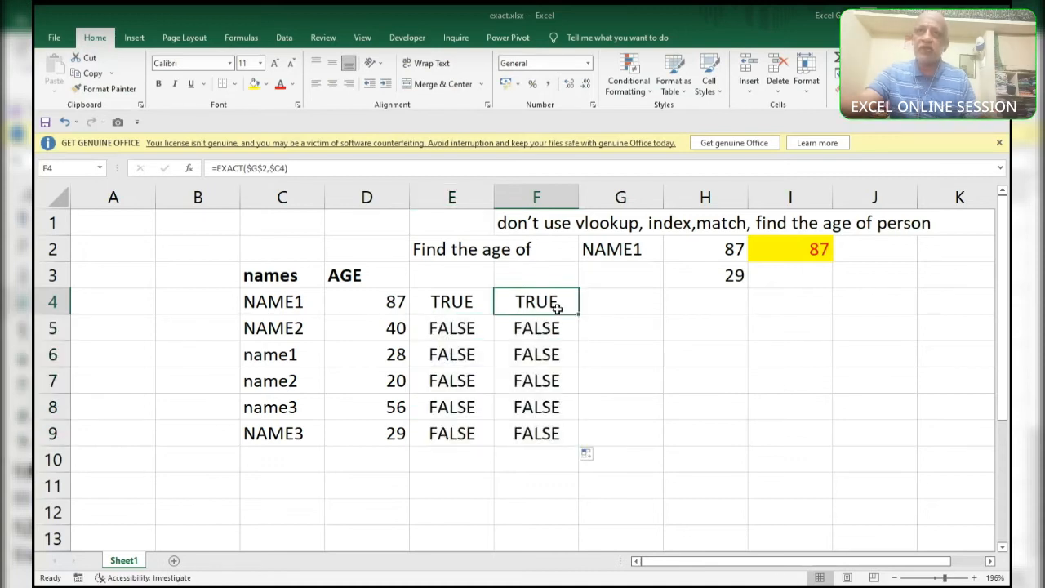
pyautogui.doubleClick(556, 306)
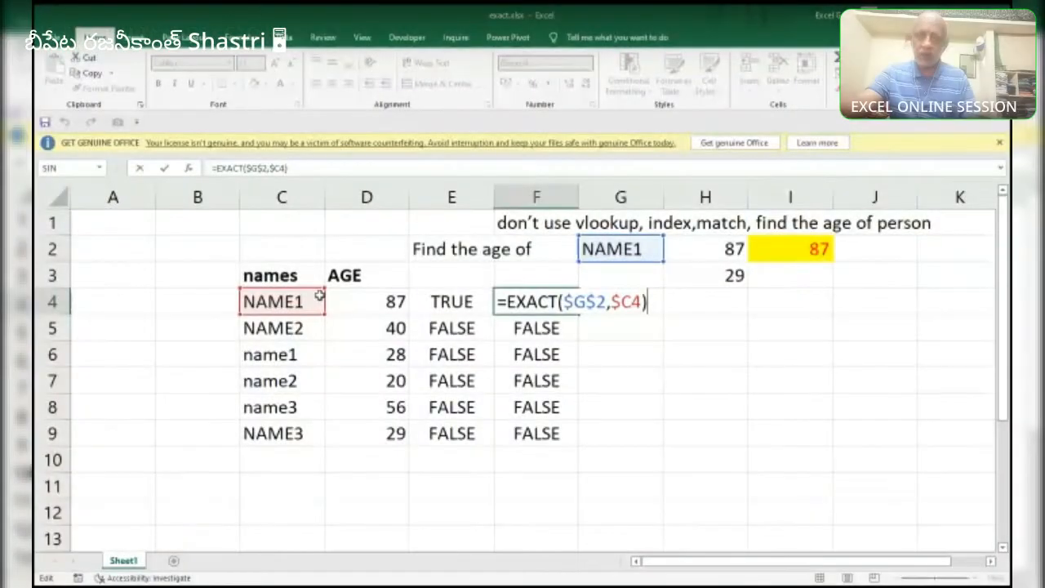
pyautogui.hotkey('ctrl', 'Return')
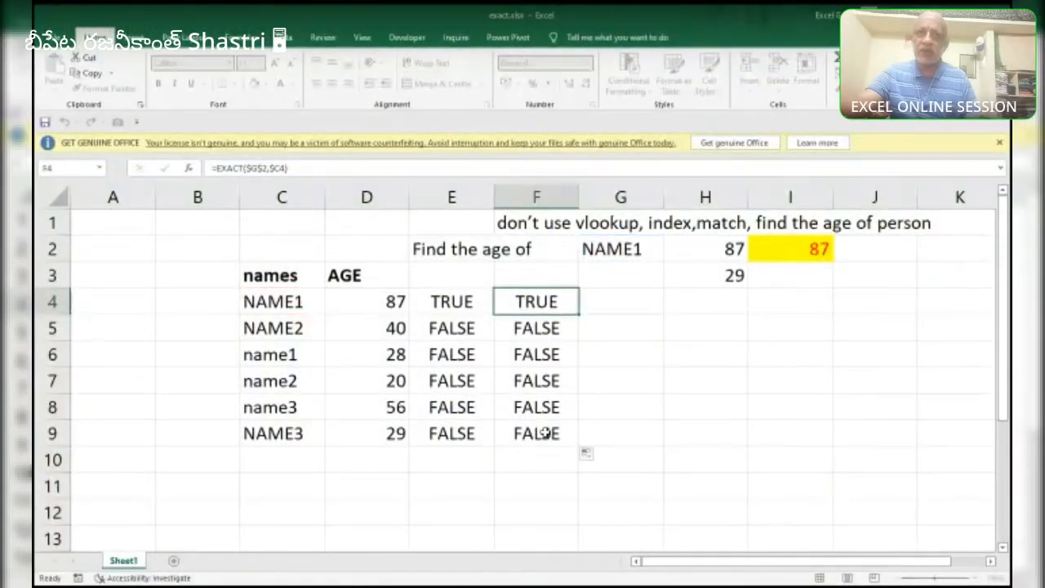
pyautogui.click(545, 433)
pyautogui.doubleClick(544, 433)
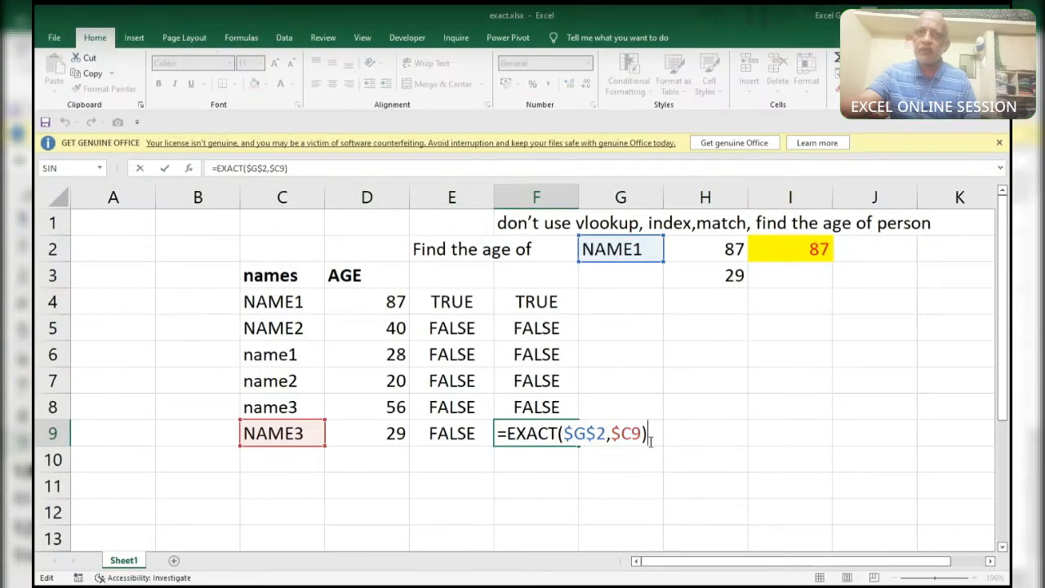
pyautogui.hotkey('ctrl', 'Return')
# Clear the EXACT formulas from E4:F9.
pyautogui.moveTo(270, 300); pyautogui.dragTo(392, 435)
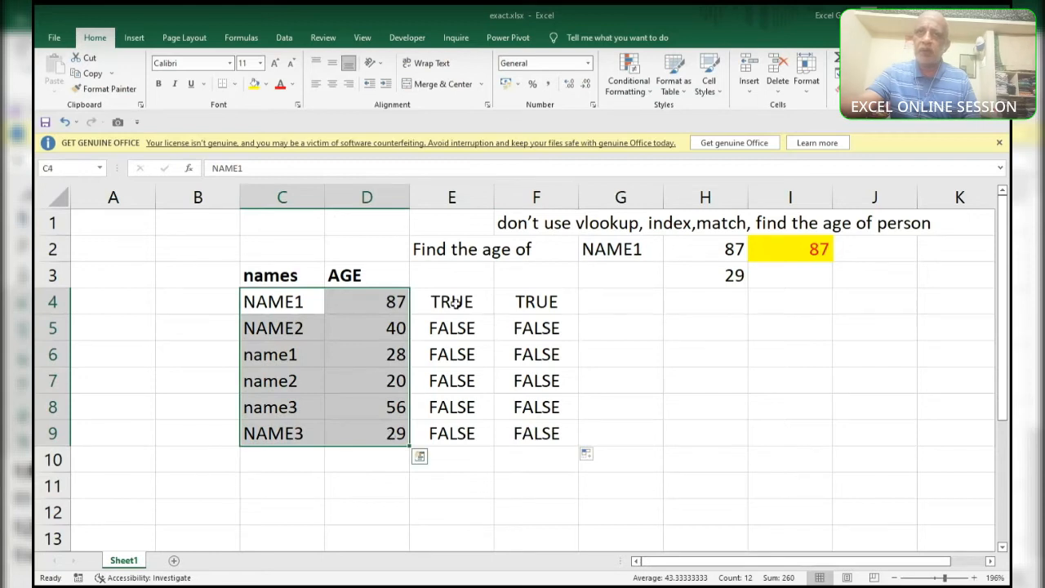
pyautogui.moveTo(457, 303); pyautogui.dragTo(531, 434)
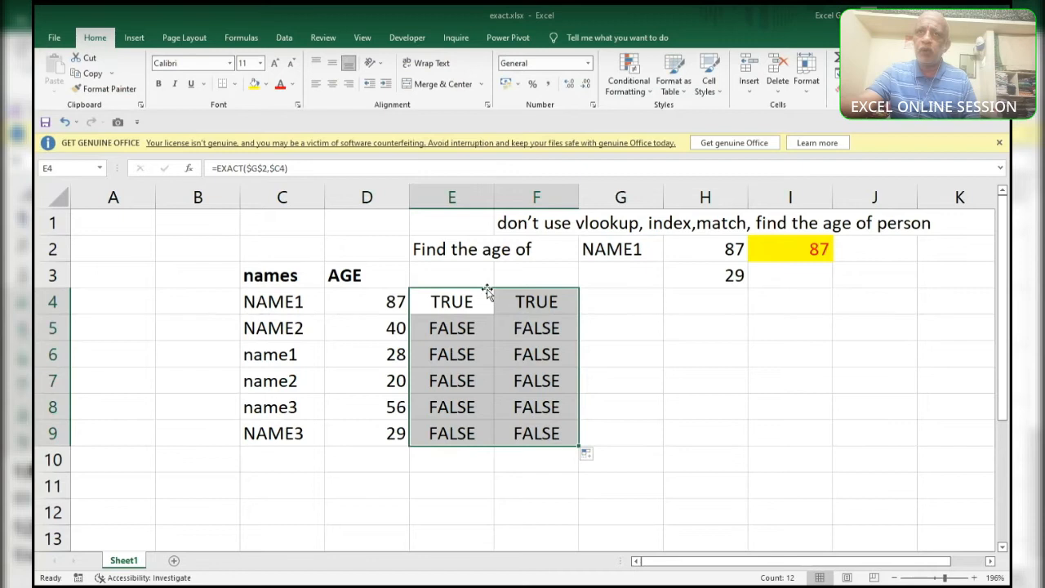
pyautogui.press('Delete')
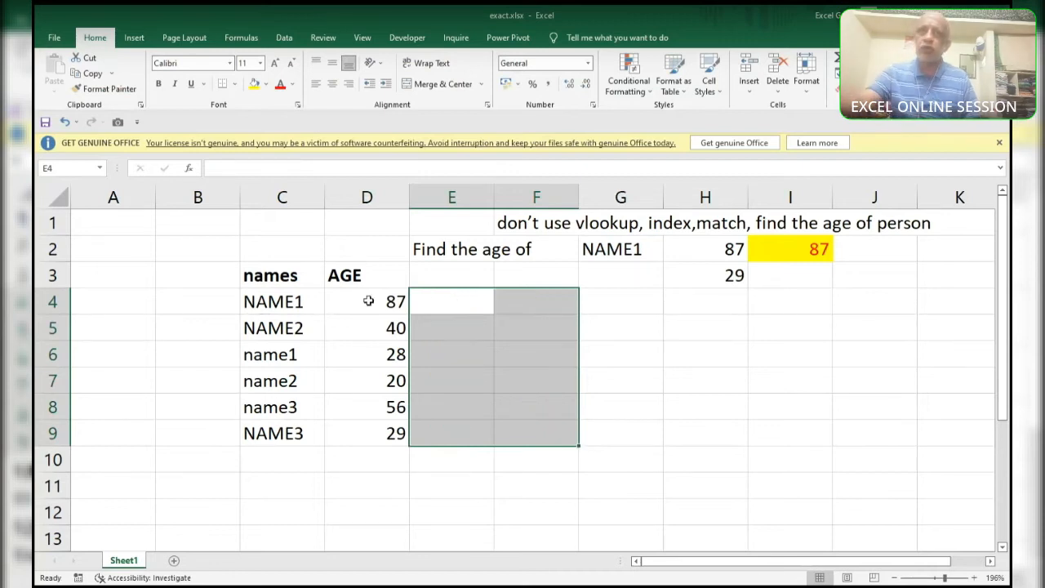
# Copy the names and ages in C4:D9 to E4:F9, and undo the paste.
pyautogui.moveTo(275, 296); pyautogui.dragTo(397, 431)
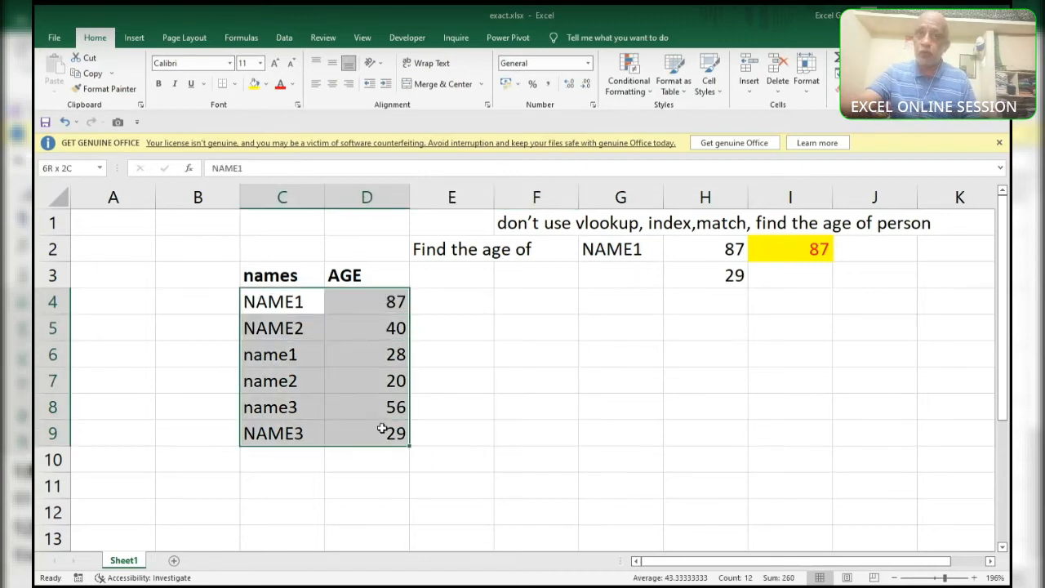
pyautogui.moveTo(272, 303); pyautogui.dragTo(408, 303)
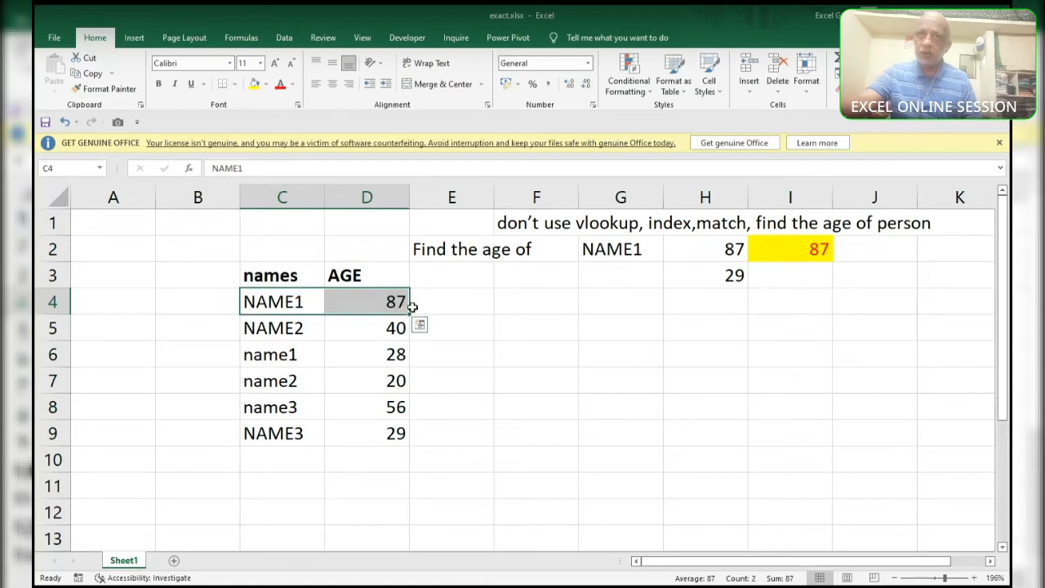
pyautogui.moveTo(275, 300); pyautogui.dragTo(371, 432)
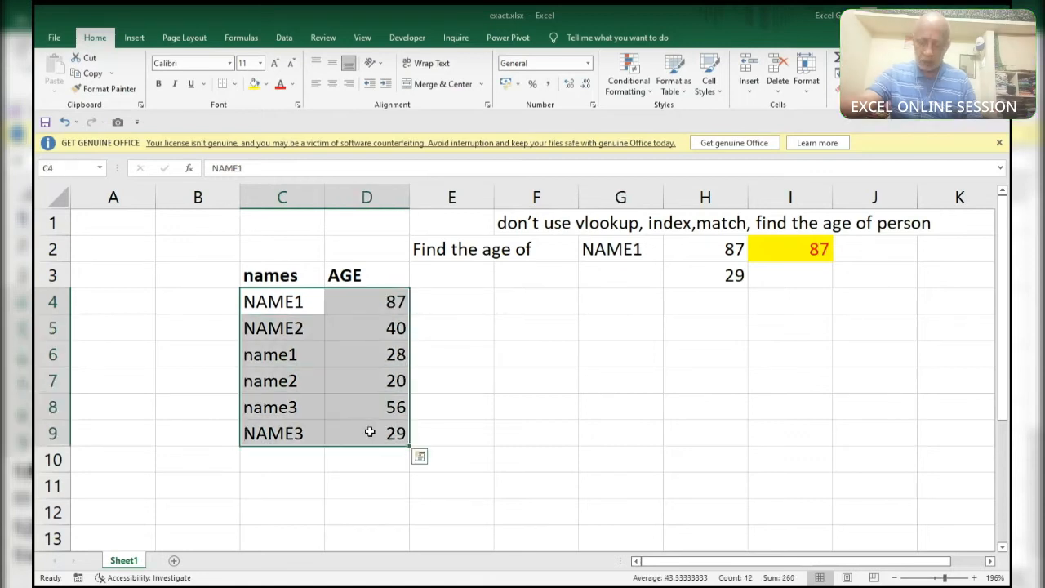
pyautogui.hotkey('ctrl', 'c')
pyautogui.click(481, 308)
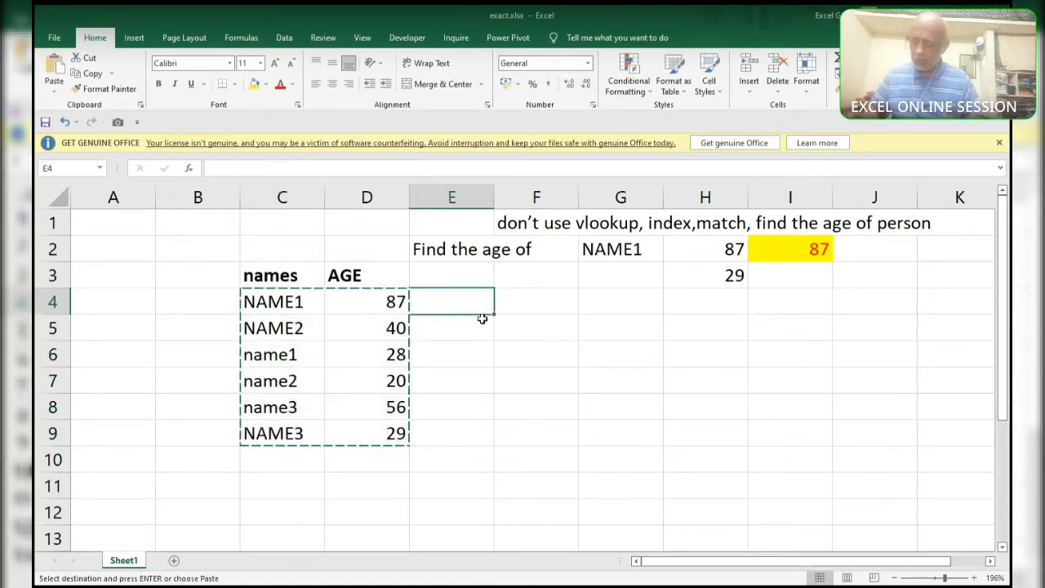
pyautogui.hotkey('ctrl', 'v')
pyautogui.hotkey('ctrl', 'z')
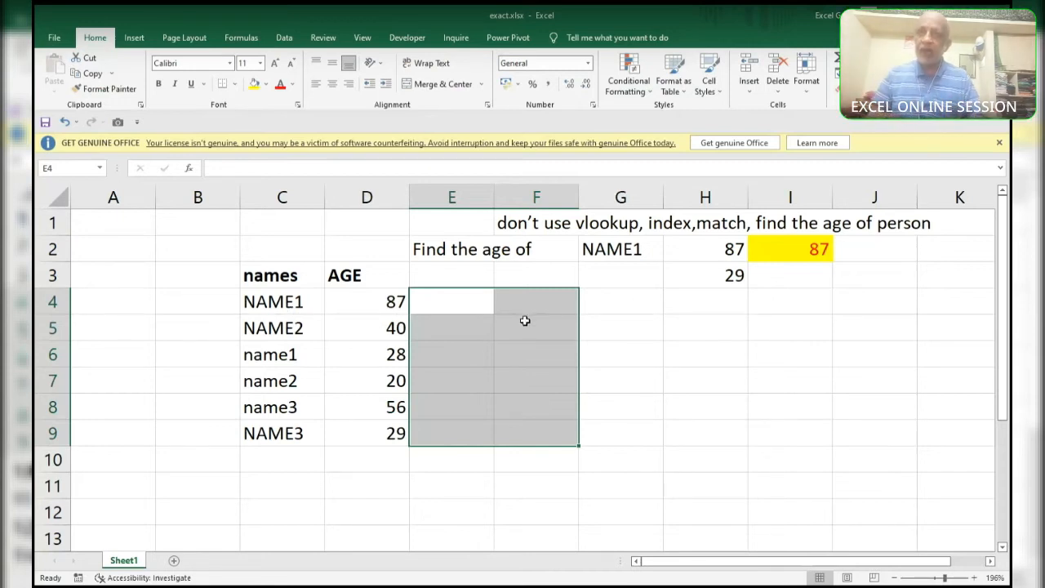
# Enter =EXACT($C4,$G$2) in all cells of E4:F9 at once.
pyautogui.write('=exact')
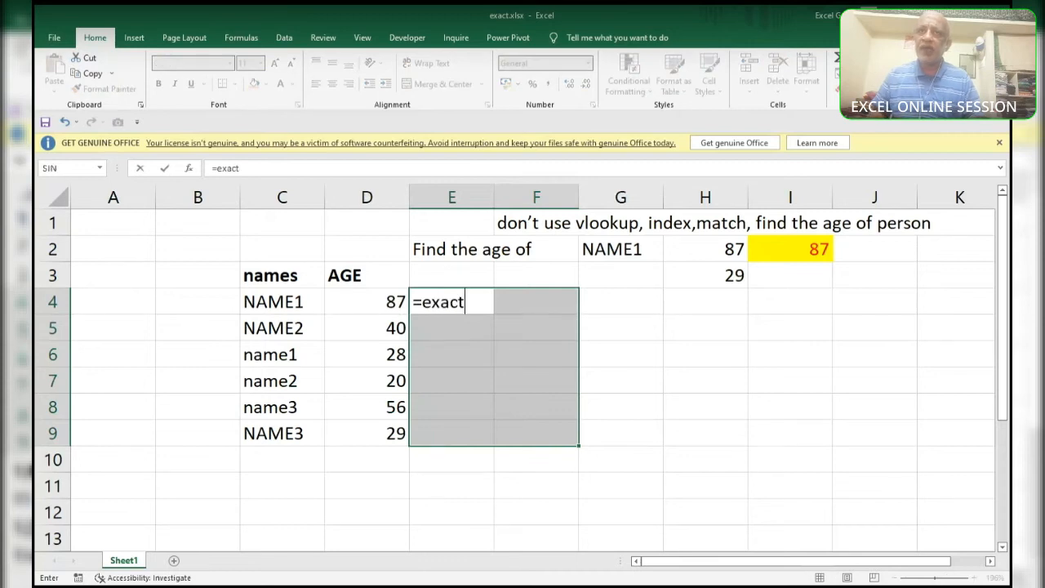
pyautogui.press('Tab')
pyautogui.press('Left')
pyautogui.press('Left')
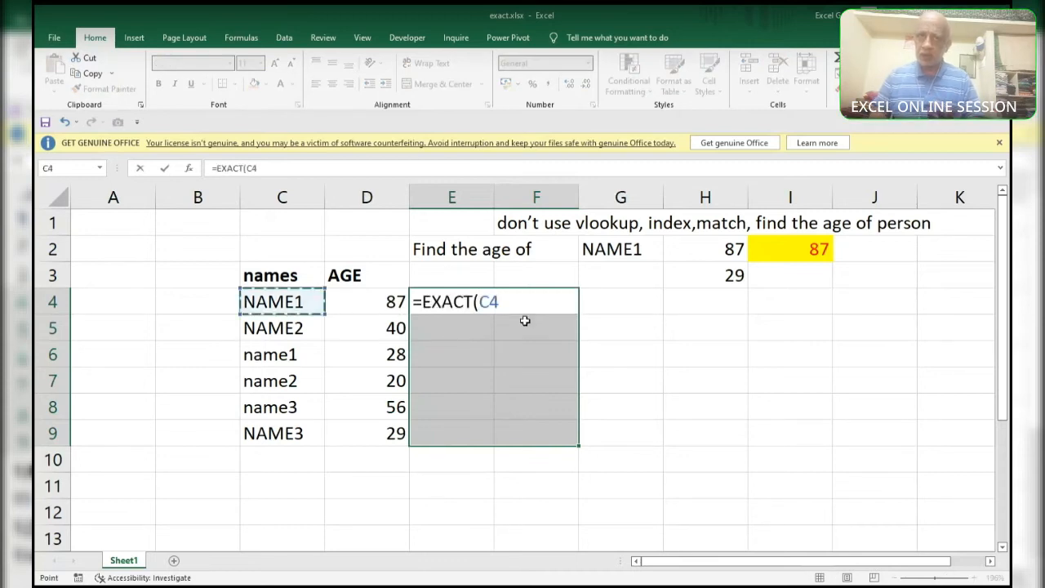
pyautogui.press('F4')
pyautogui.press('F4')
pyautogui.press('F4')
pyautogui.write(',')
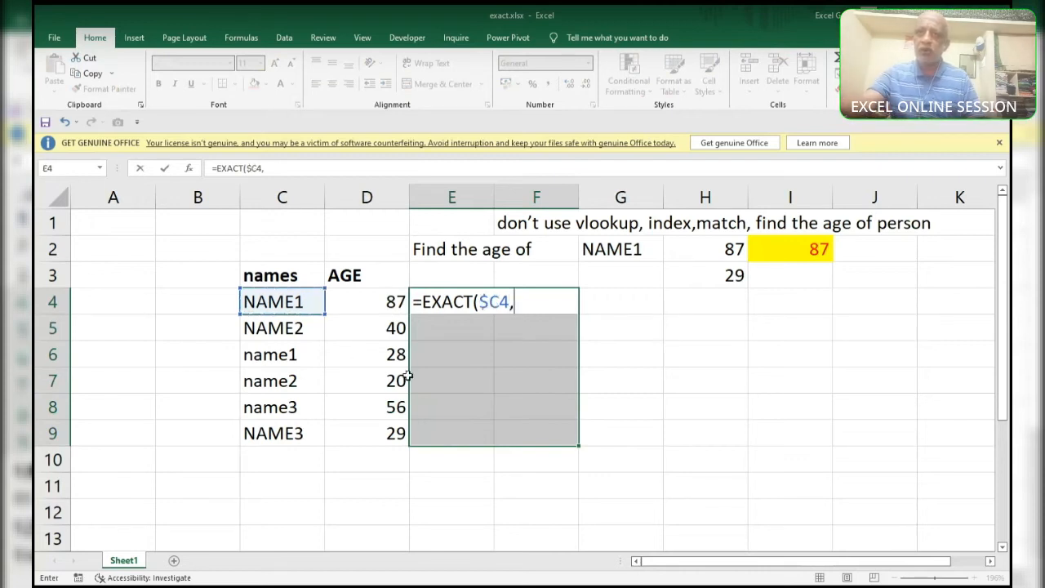
pyautogui.click(629, 250)
pyautogui.press('F4')
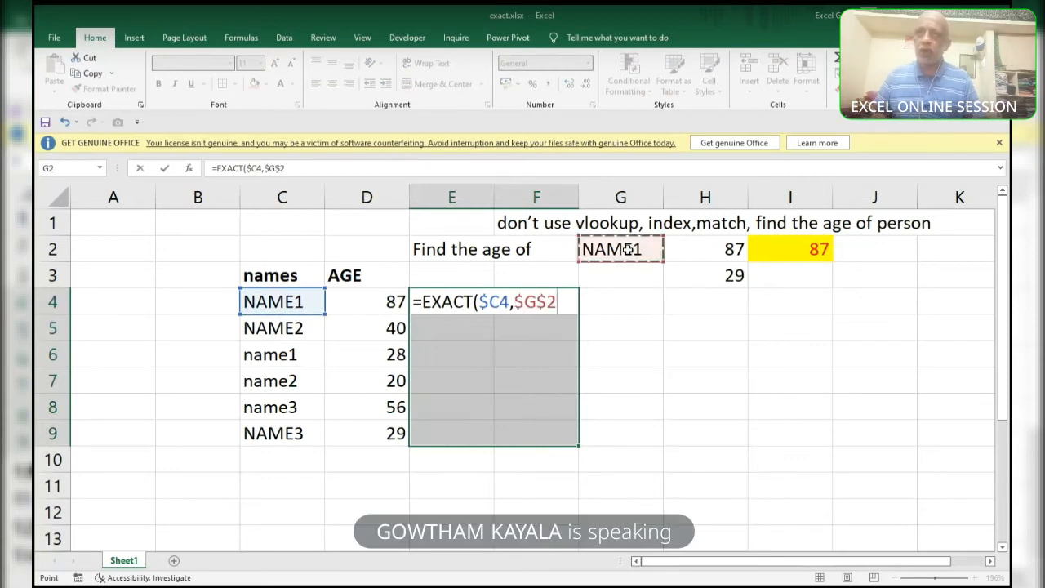
pyautogui.write(')')
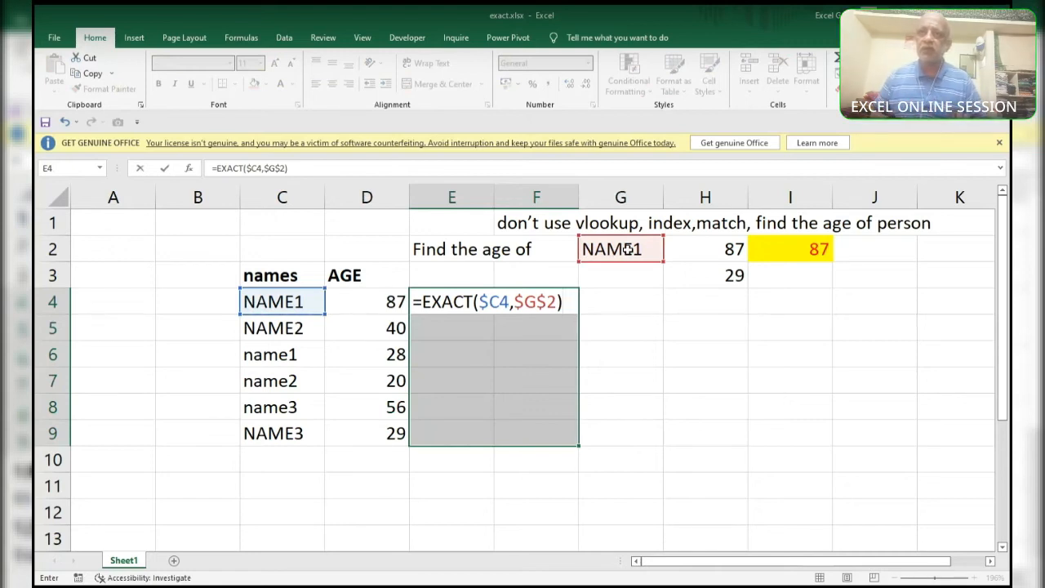
pyautogui.hotkey('ctrl', 'Return')
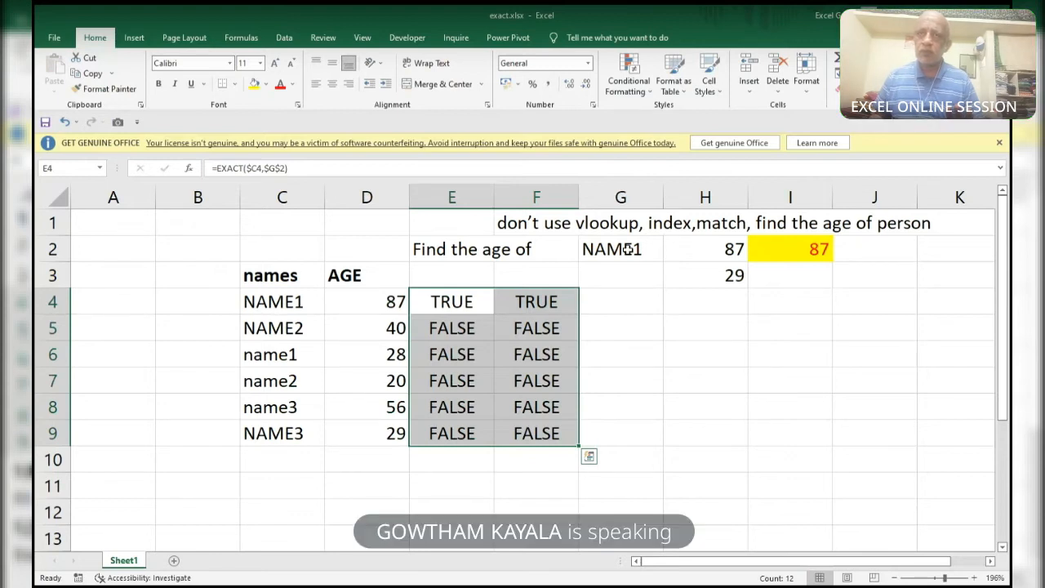
# Examine the full EXACT formula in E4 and leave it without changes.
pyautogui.press('Up')
pyautogui.press('Down')
pyautogui.press('F2')
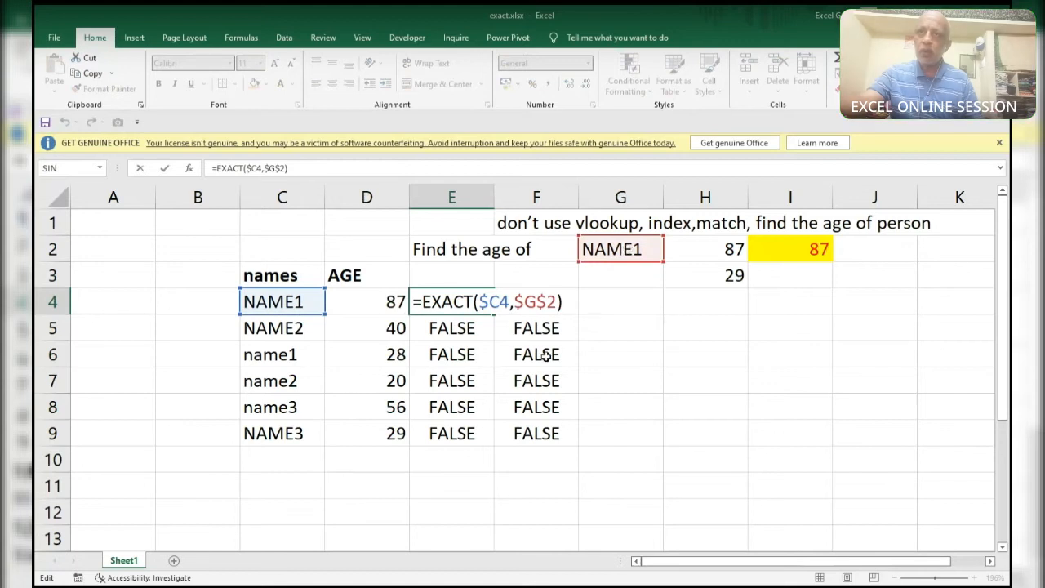
pyautogui.hotkey('shift', 'Home')
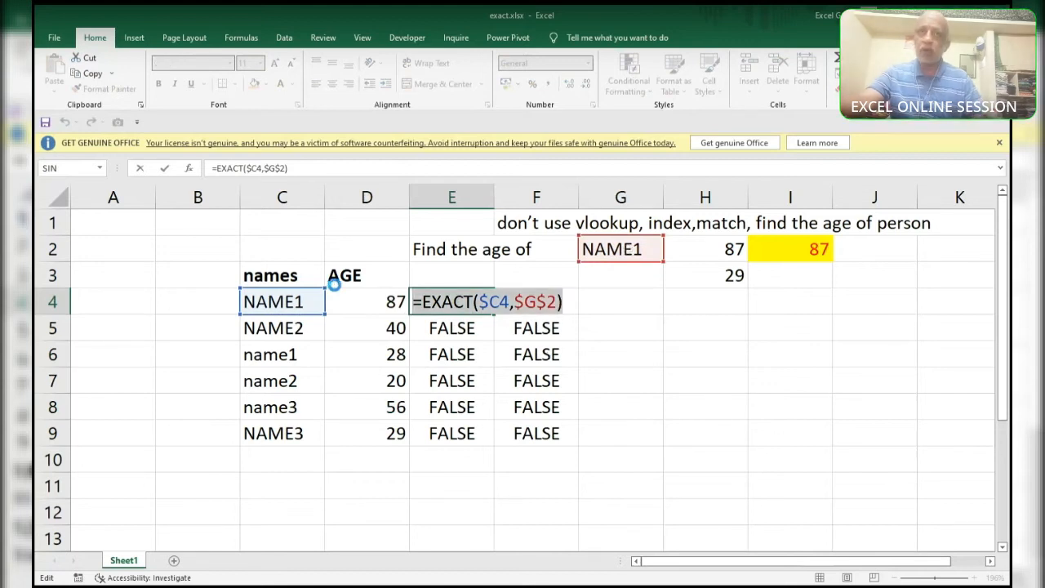
pyautogui.press('Escape')
# Add a formula-based conditional formatting rule to C4:D9 that gives the row matching G2 a purple fill and bold white text.
pyautogui.click(307, 298)
pyautogui.moveTo(307, 298); pyautogui.dragTo(382, 426)
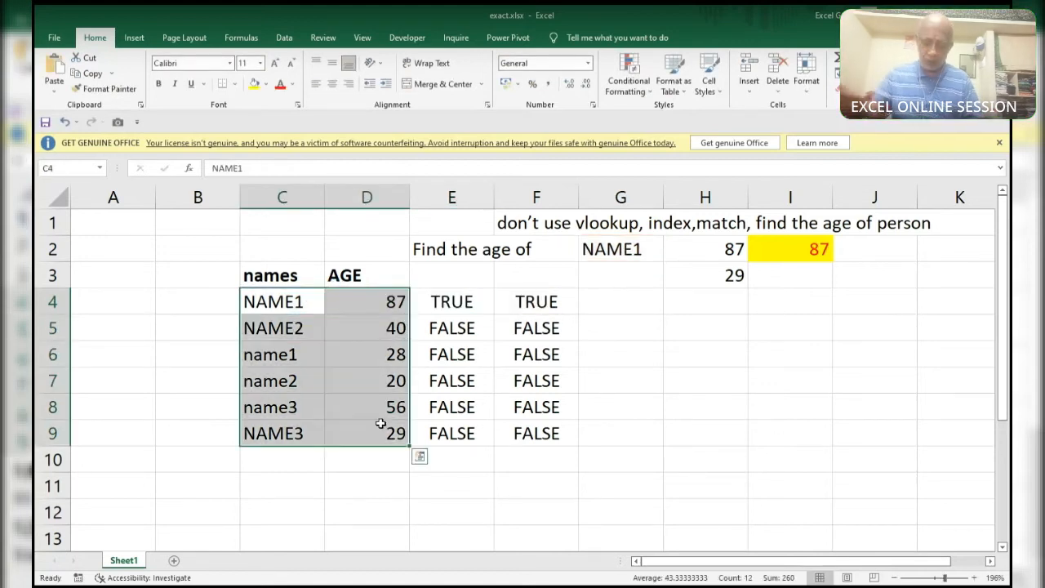
pyautogui.press('alt')
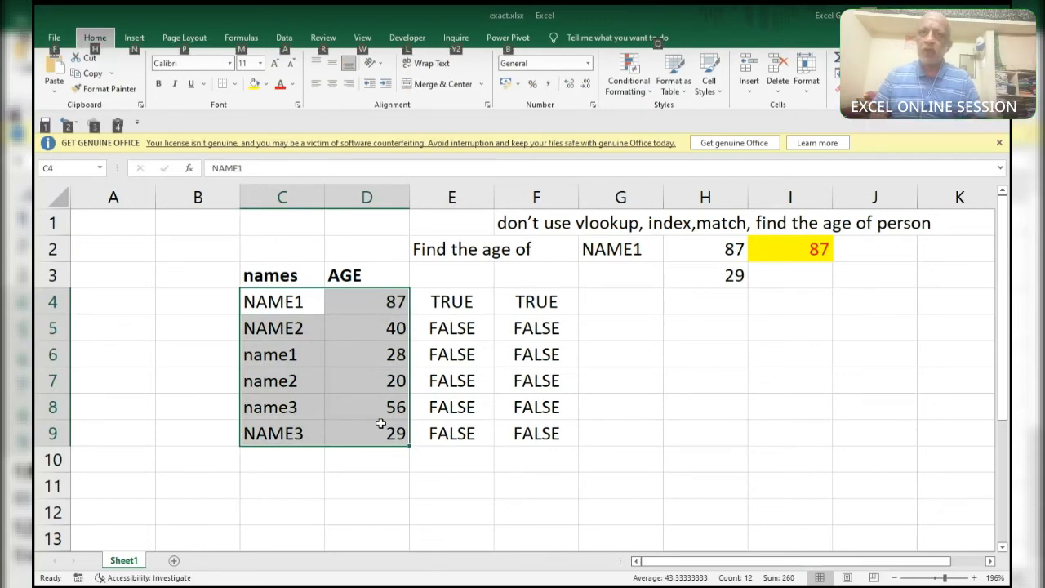
pyautogui.press('h')
pyautogui.press('l')
pyautogui.press('n')
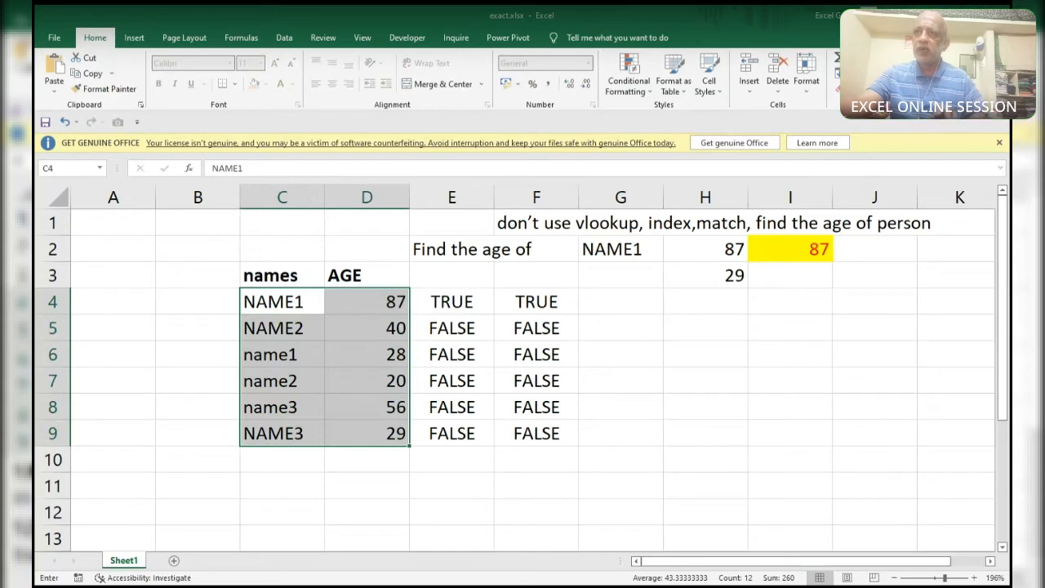
pyautogui.press('Tab')
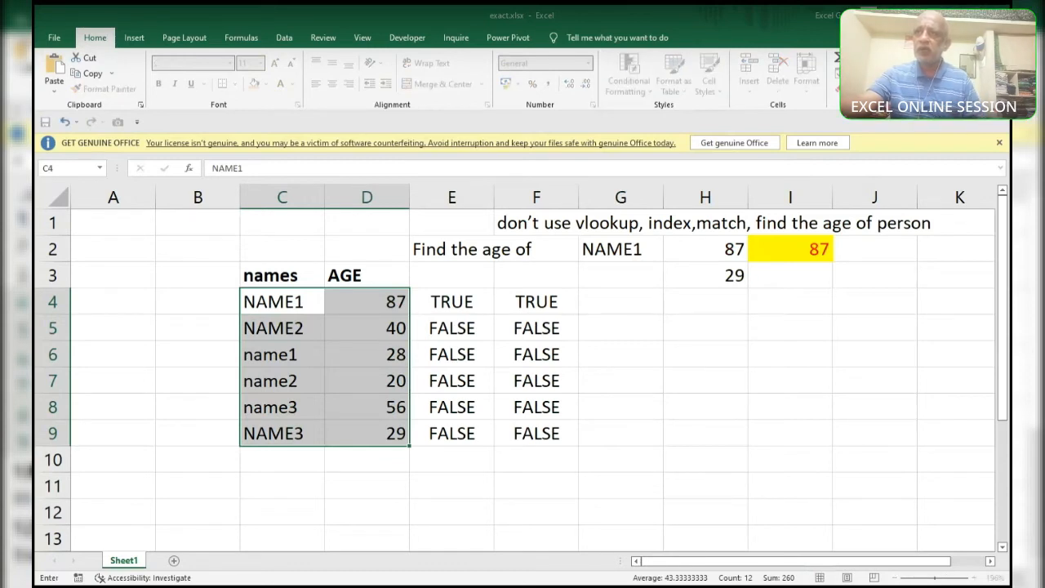
pyautogui.press('Tab')
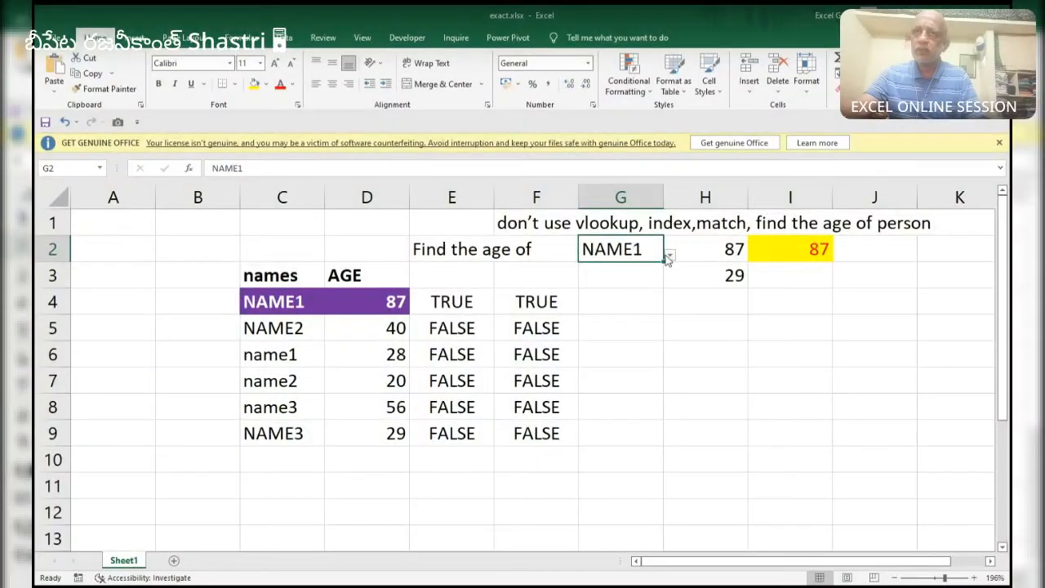
# Test the row highlighting by choosing name3, NAME3 and finally NAME2 as the lookup name in G2.
pyautogui.click(669, 255)
pyautogui.click(618, 338)
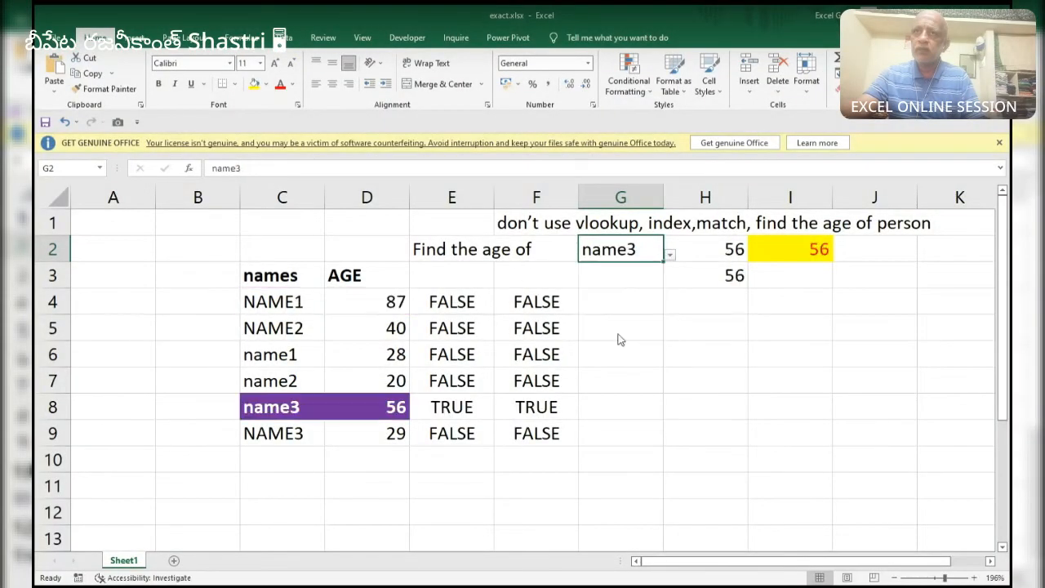
pyautogui.click(670, 255)
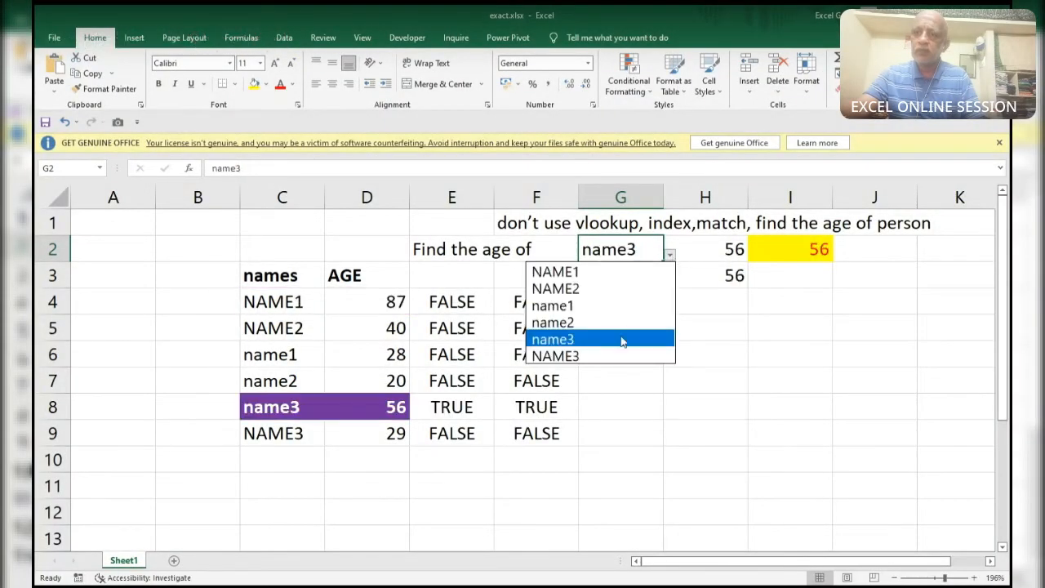
pyautogui.click(622, 339)
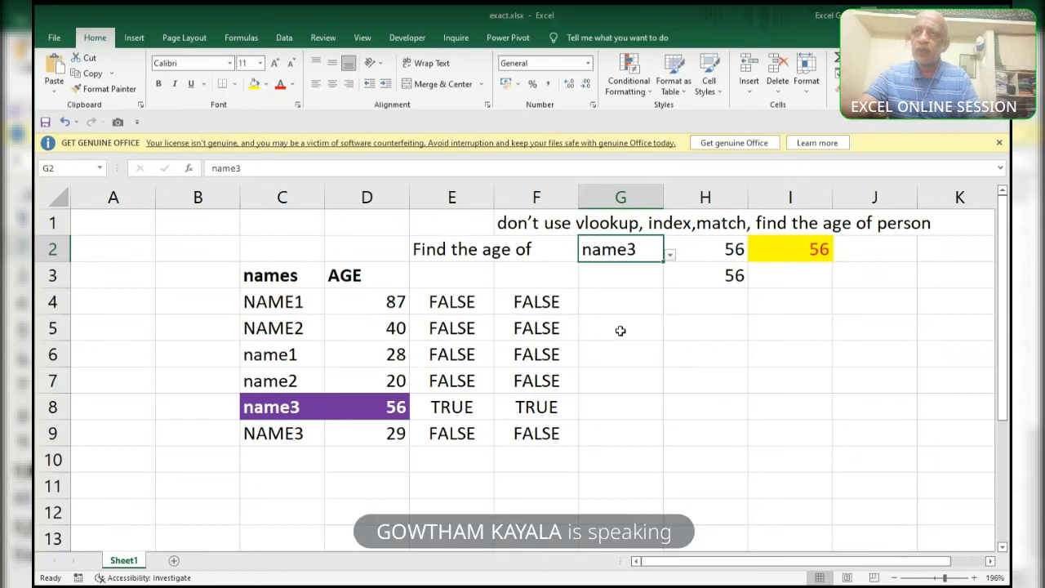
pyautogui.click(669, 254)
pyautogui.click(614, 353)
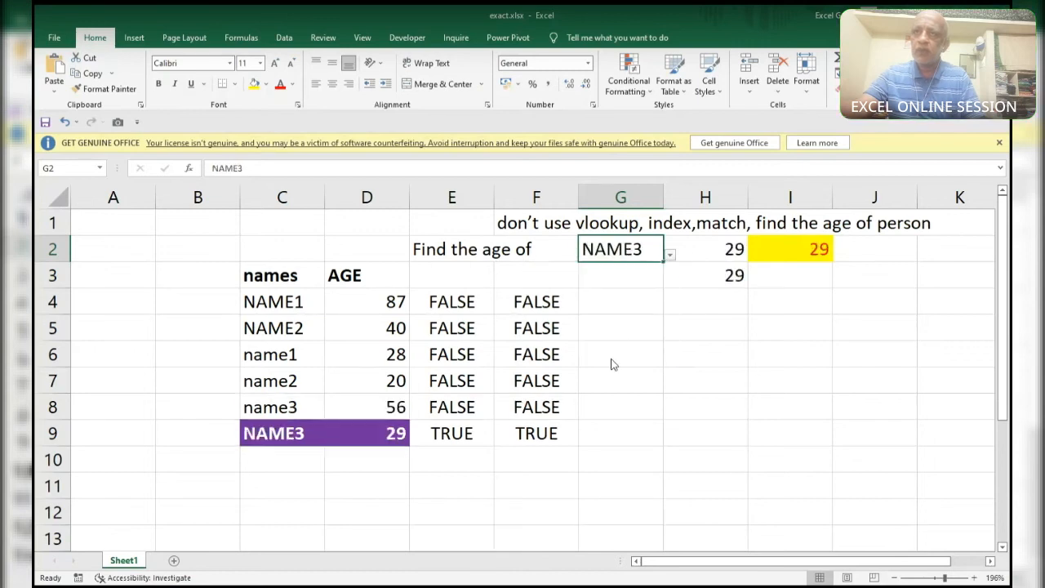
pyautogui.click(669, 255)
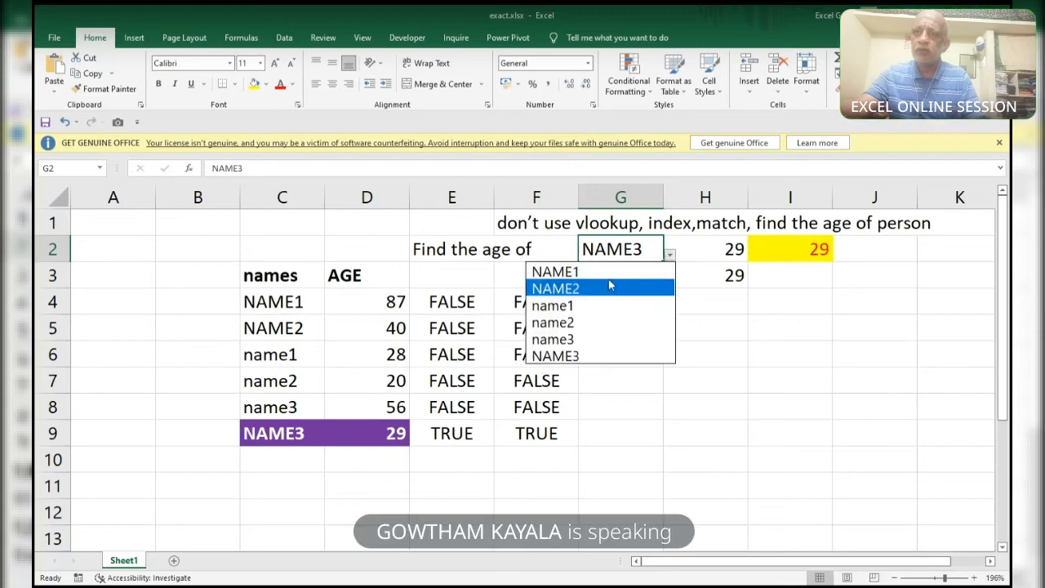
pyautogui.click(610, 285)
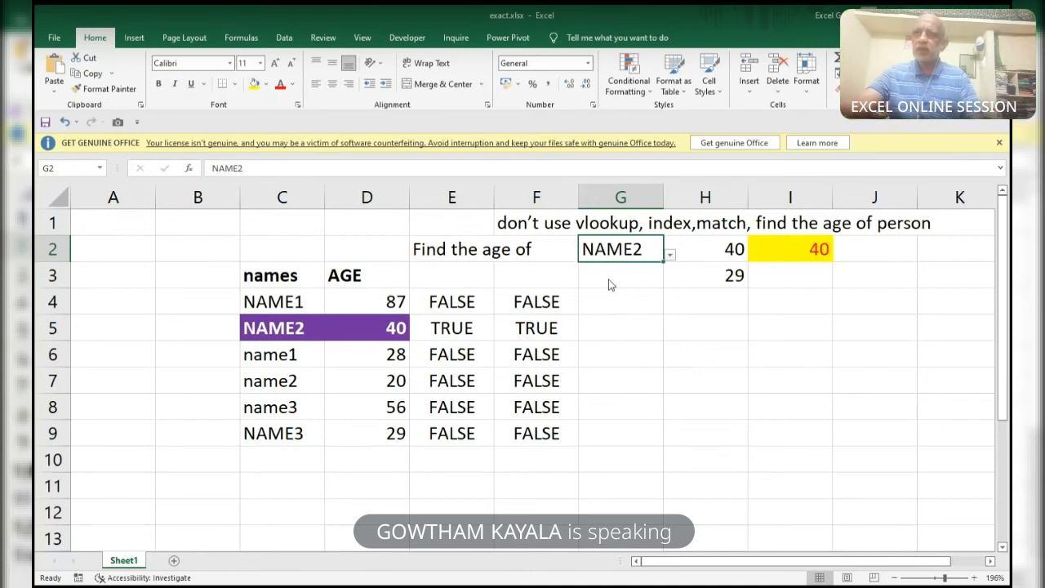
# Write =EXACT(G2,C4:C9) in G3, evaluate it in place to inspect the array, and restore the formula.
pyautogui.click(609, 285)
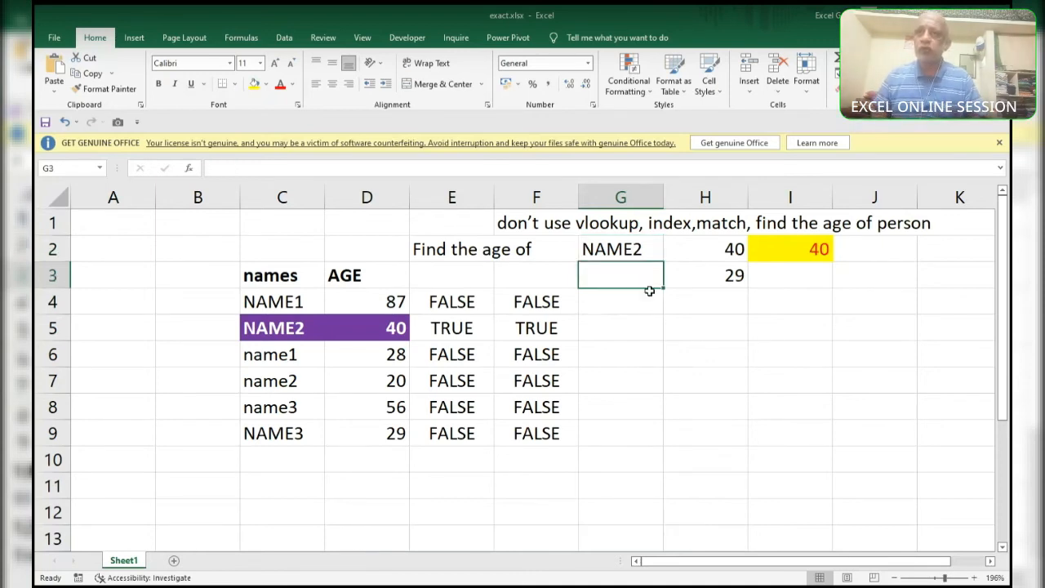
pyautogui.write('=')
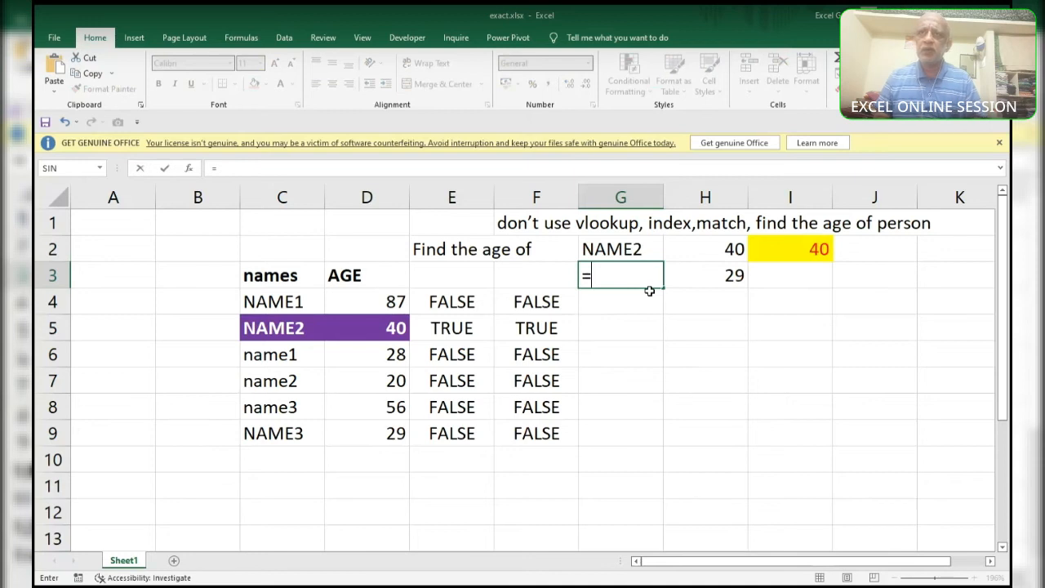
pyautogui.write('exact')
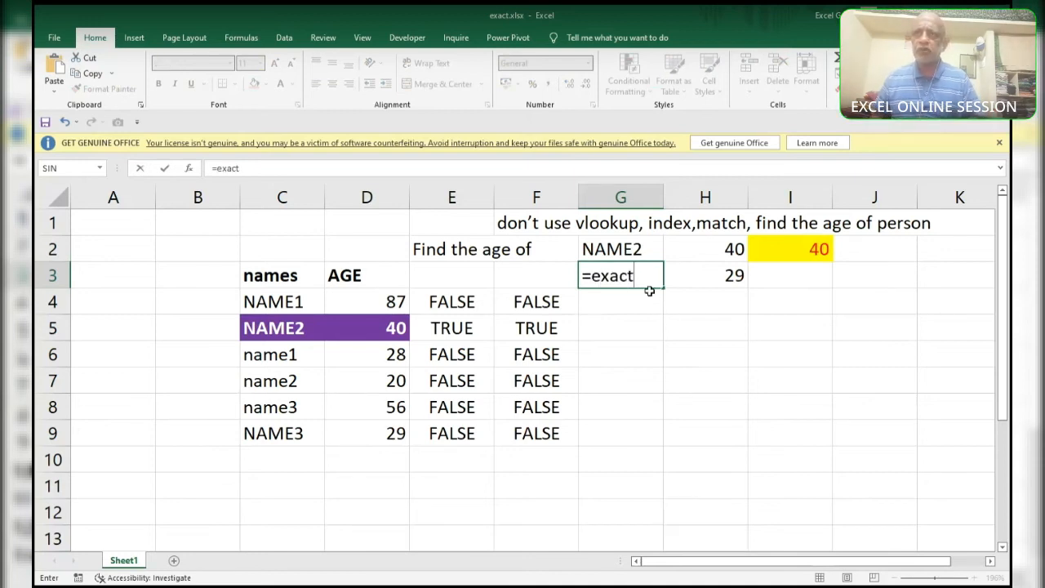
pyautogui.press('Tab')
pyautogui.press('Up')
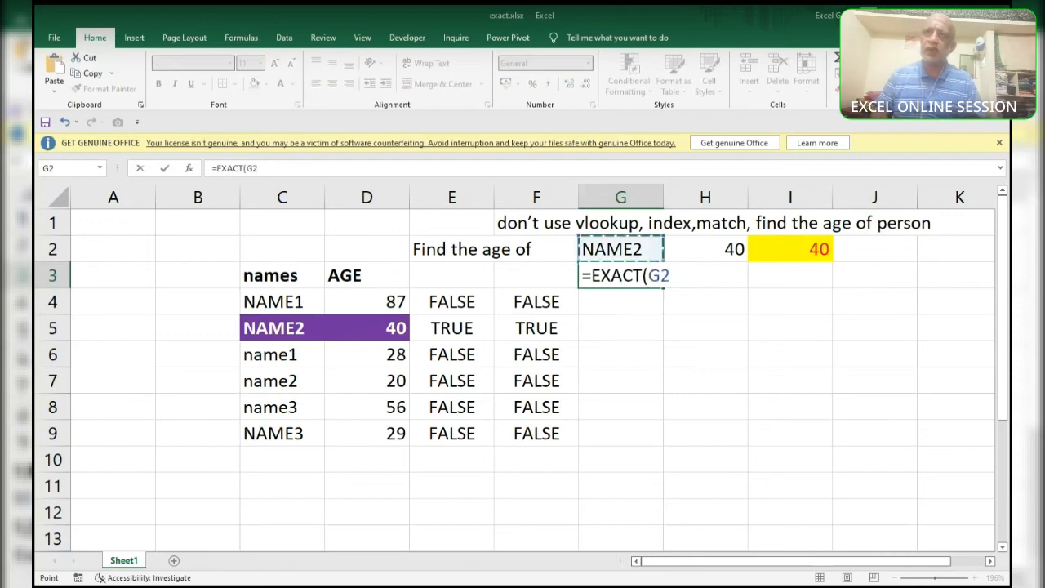
pyautogui.write(',')
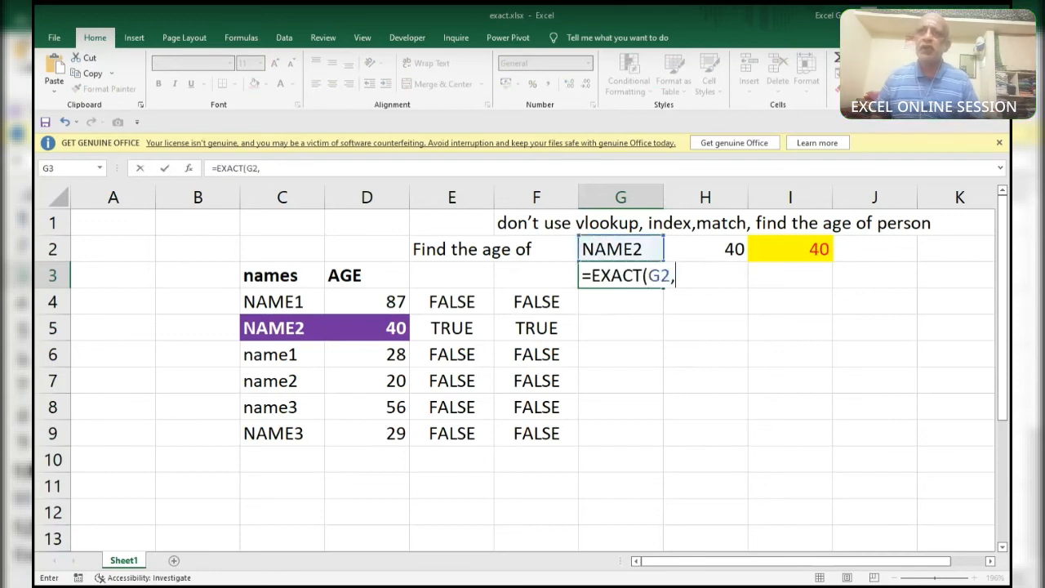
pyautogui.press('Left')
pyautogui.press('Left')
pyautogui.press('Left')
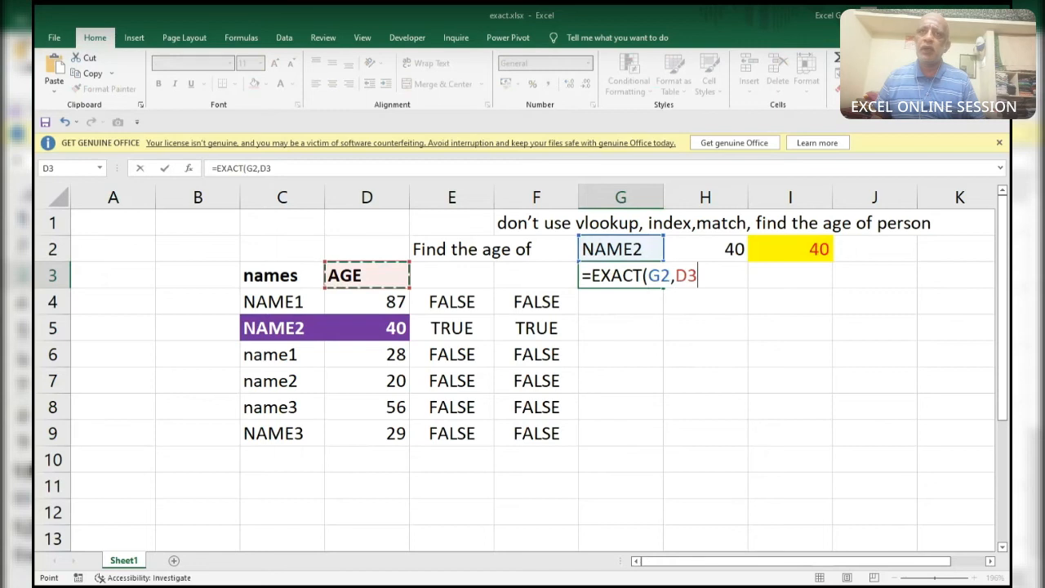
pyautogui.press('Left')
pyautogui.press('Down')
pyautogui.hotkey('ctrl', 'shift', 'Down')
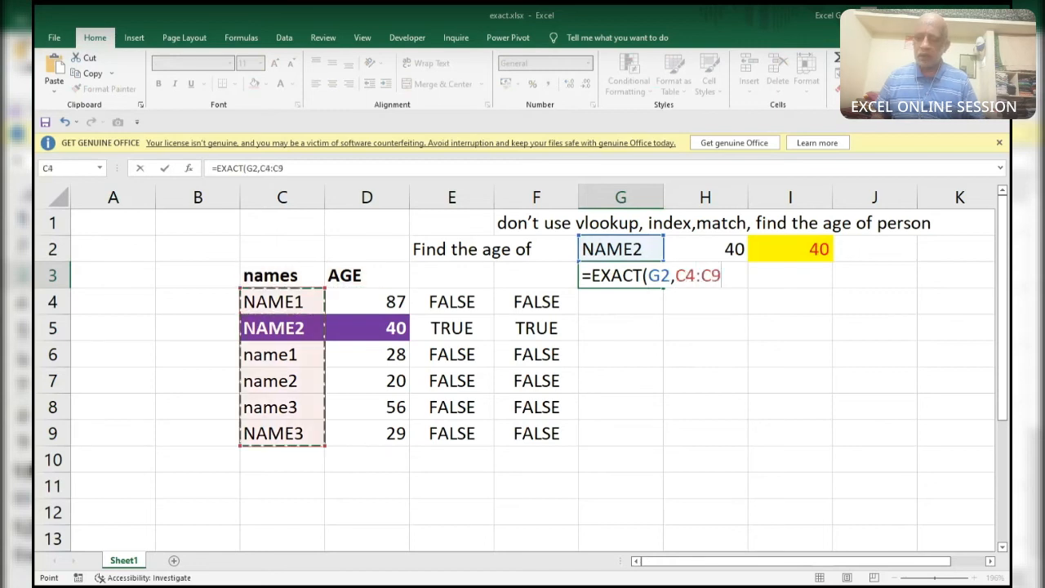
pyautogui.write(')')
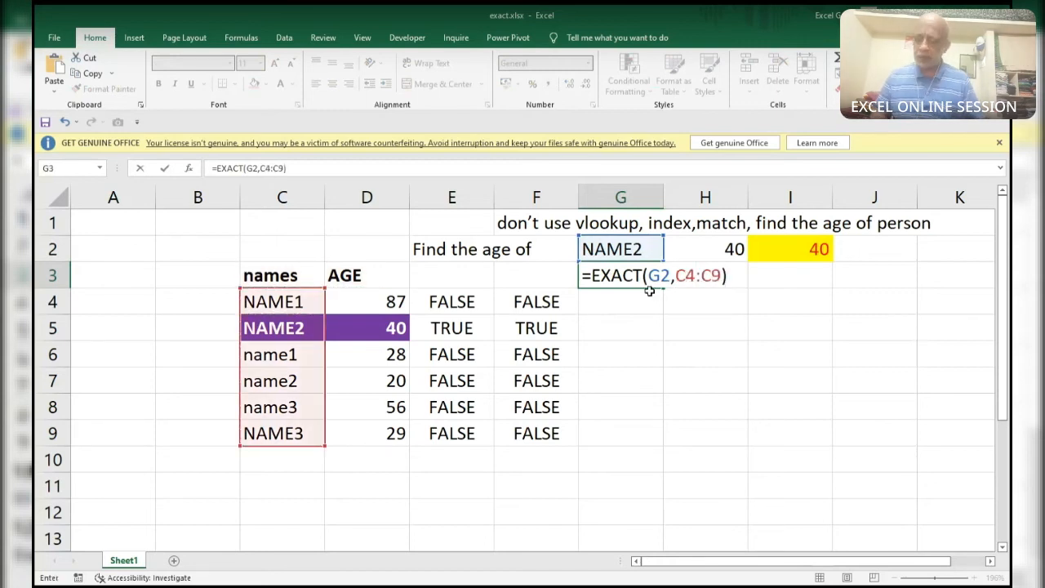
pyautogui.press('F9')
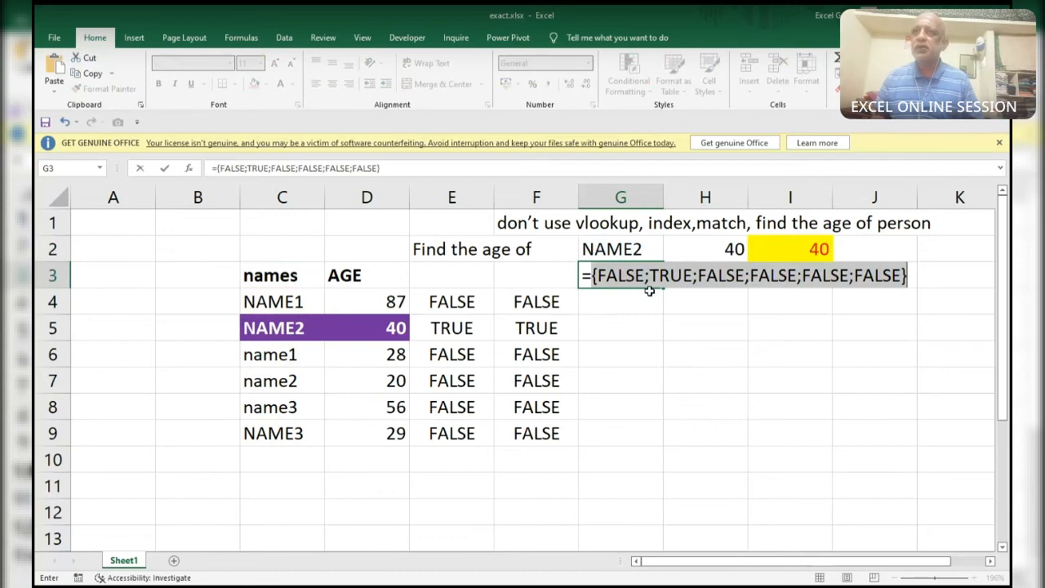
pyautogui.hotkey('ctrl', 'z')
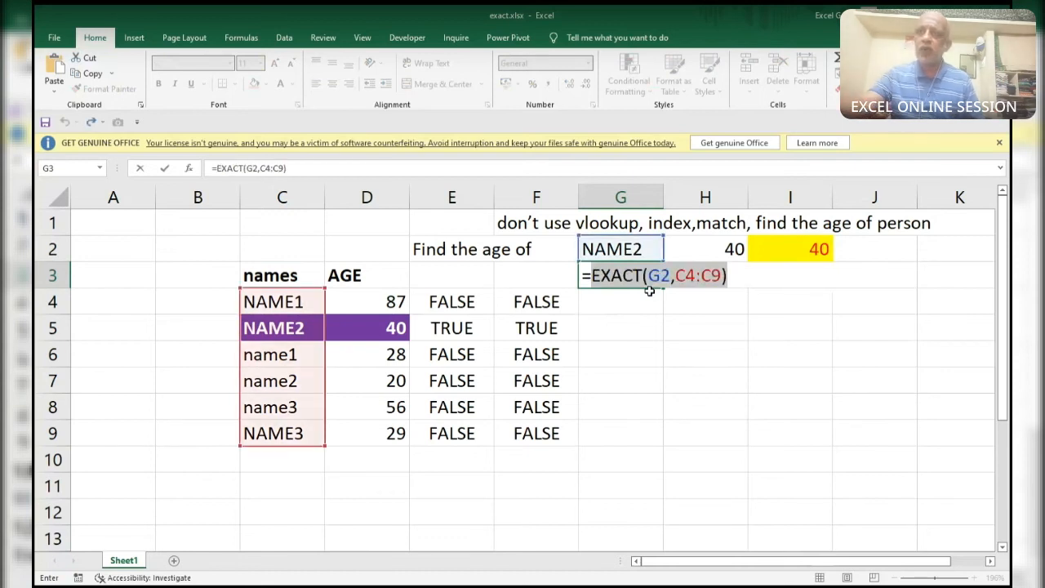
# Insert VLOOKUP(1,CHOOSE({1,2}, in front of EXACT(G2,C4:C9) in the G3 formula.
pyautogui.click(591, 276)
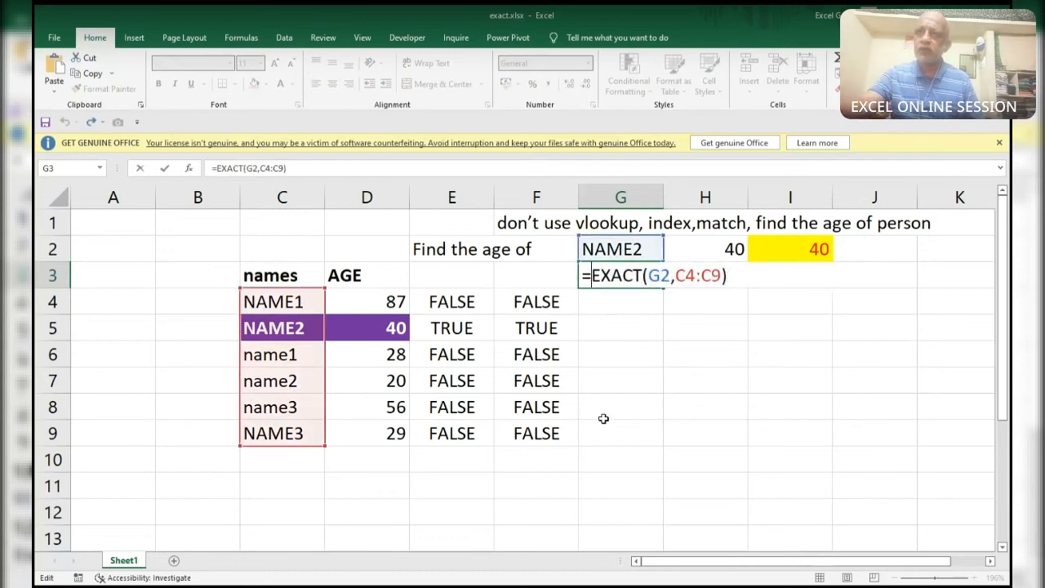
pyautogui.write('vlookup')
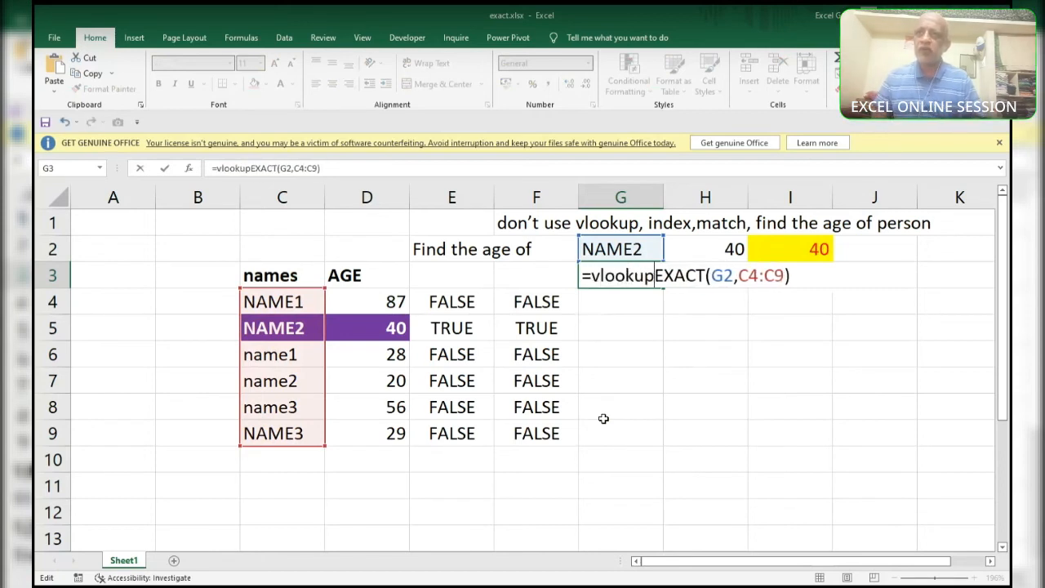
pyautogui.write('(')
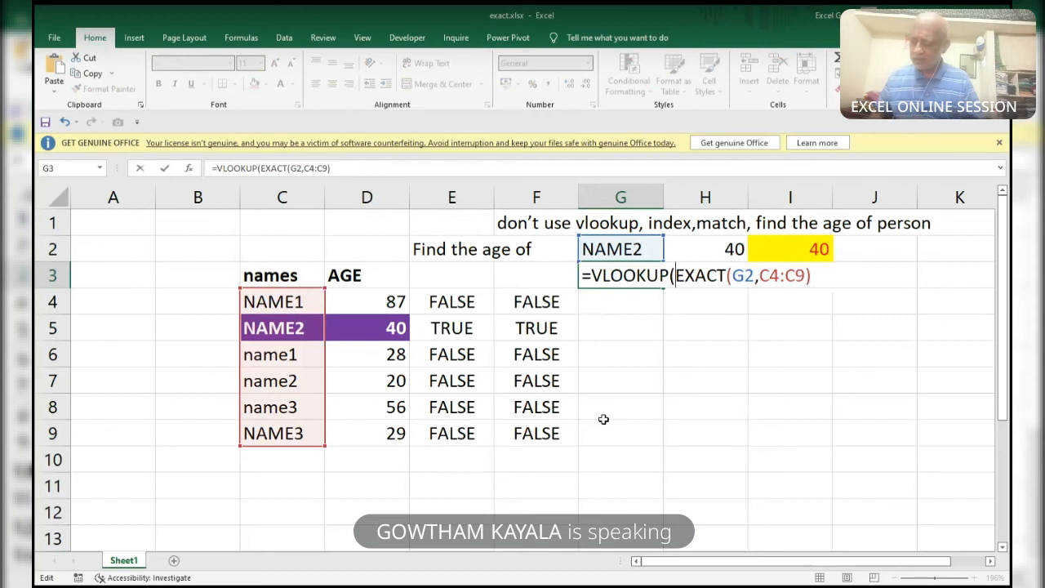
pyautogui.write('1')
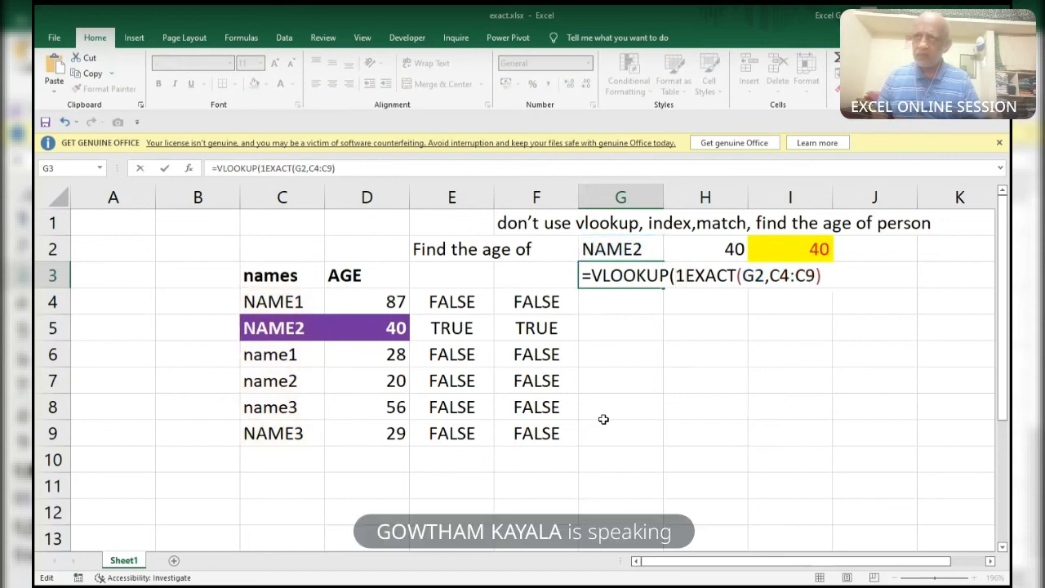
pyautogui.write(',')
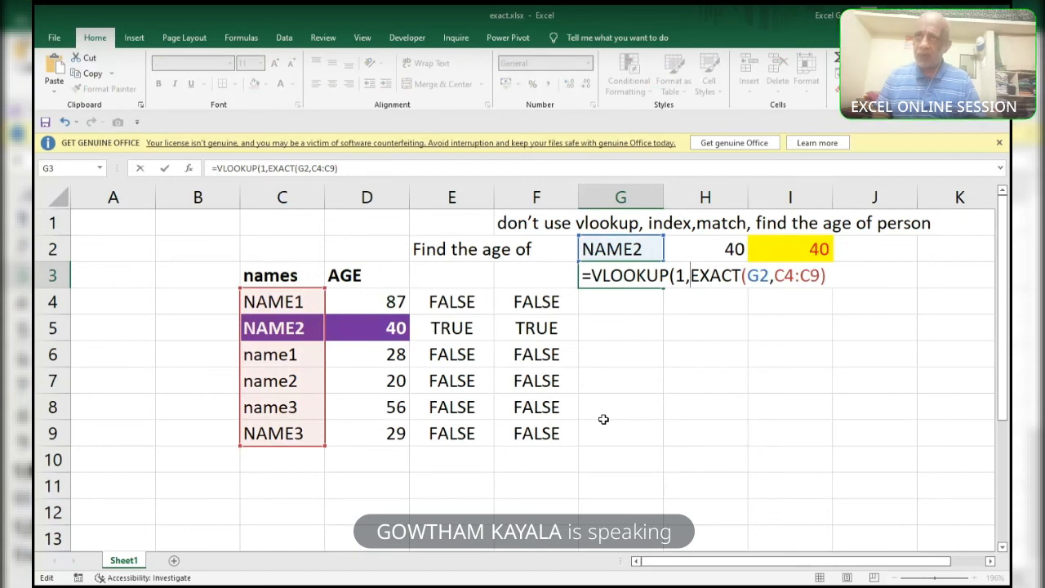
pyautogui.write('choose')
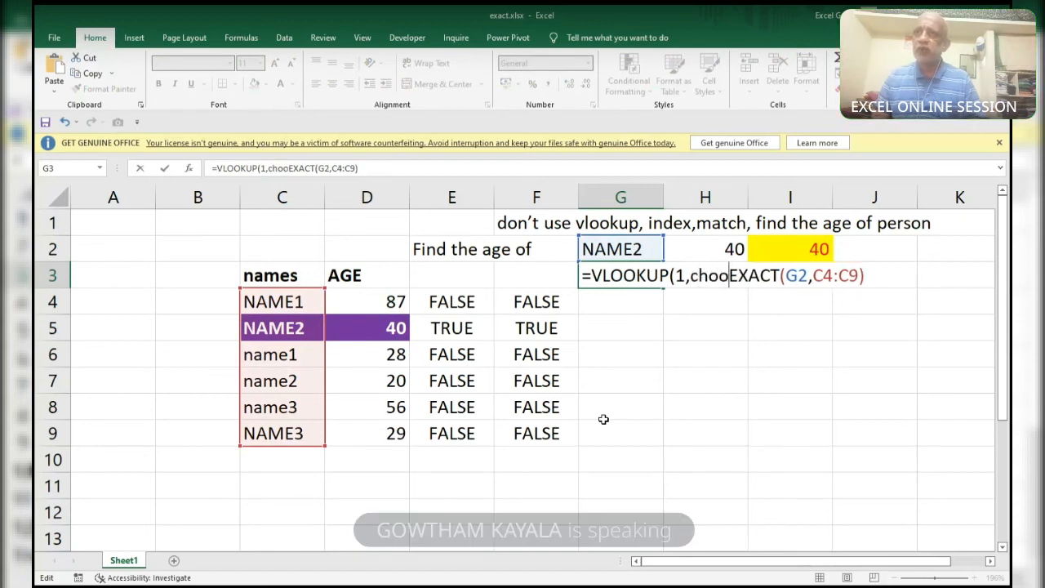
pyautogui.press('Tab')
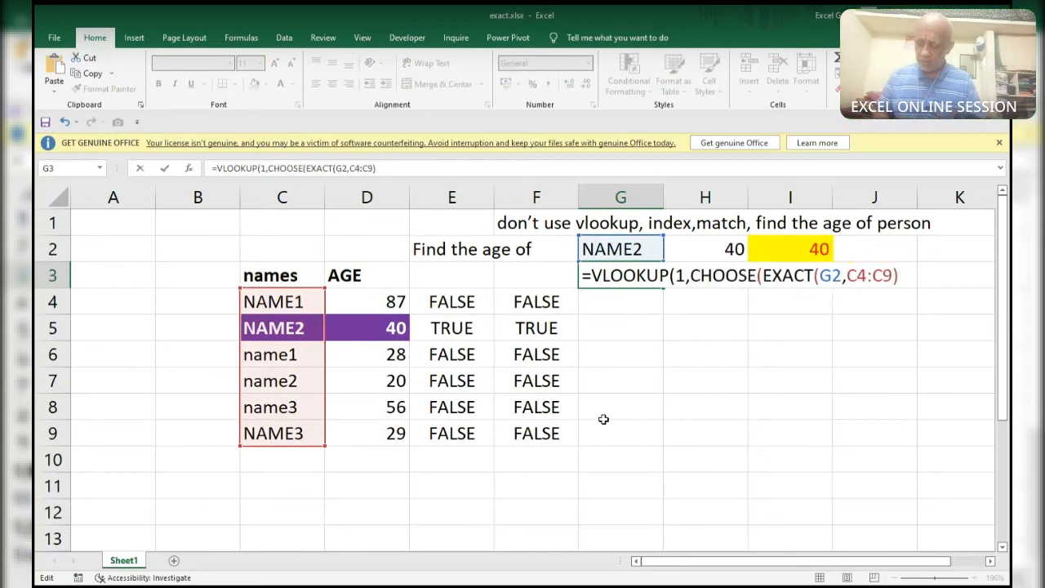
pyautogui.write('{1,2')
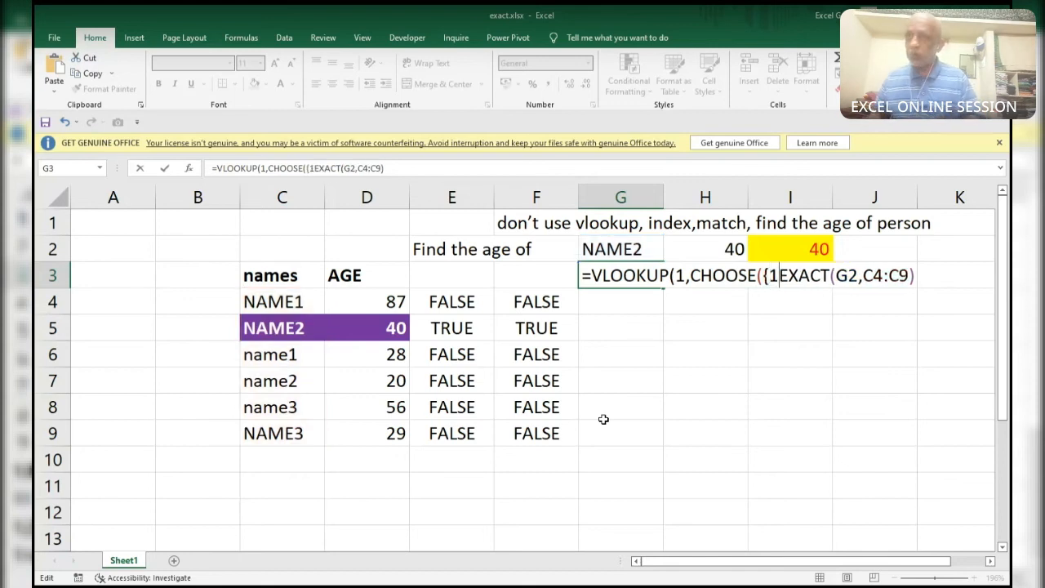
pyautogui.write('}')
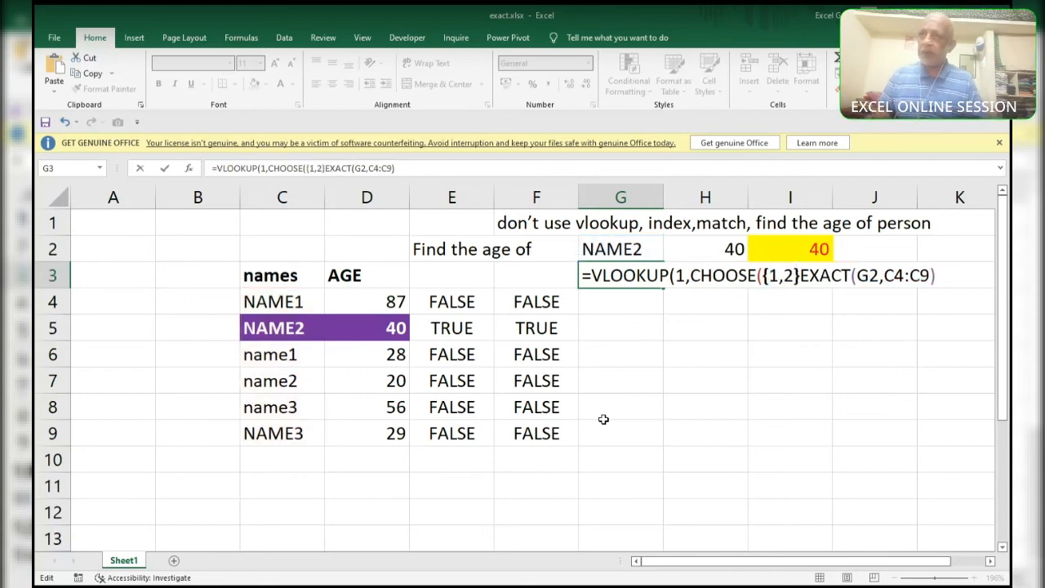
pyautogui.write(',')
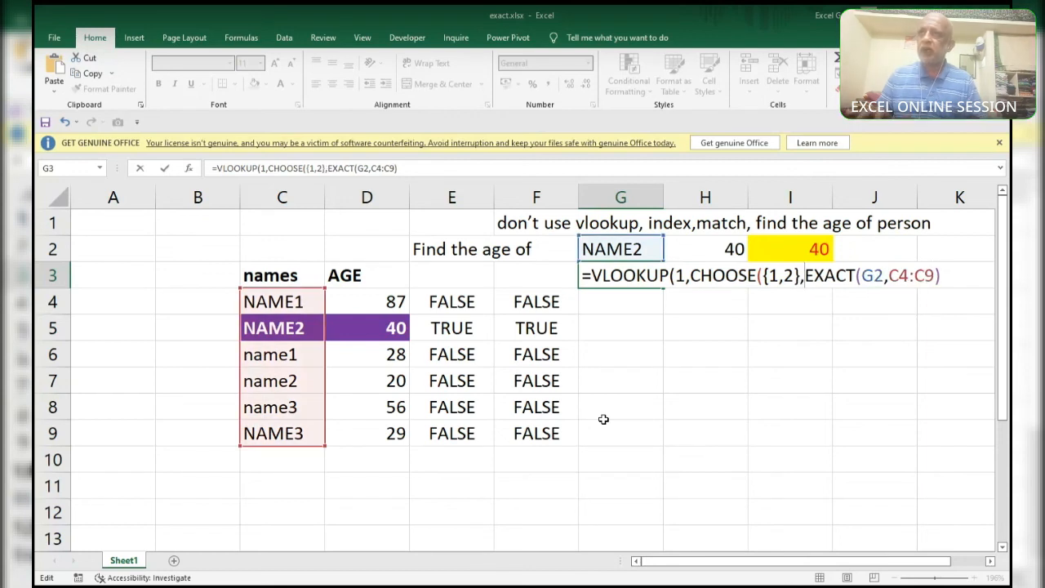
# Put a single minus sign before EXACT in the G3 formula, evaluate that part in place, and restore it.
pyautogui.write('--')
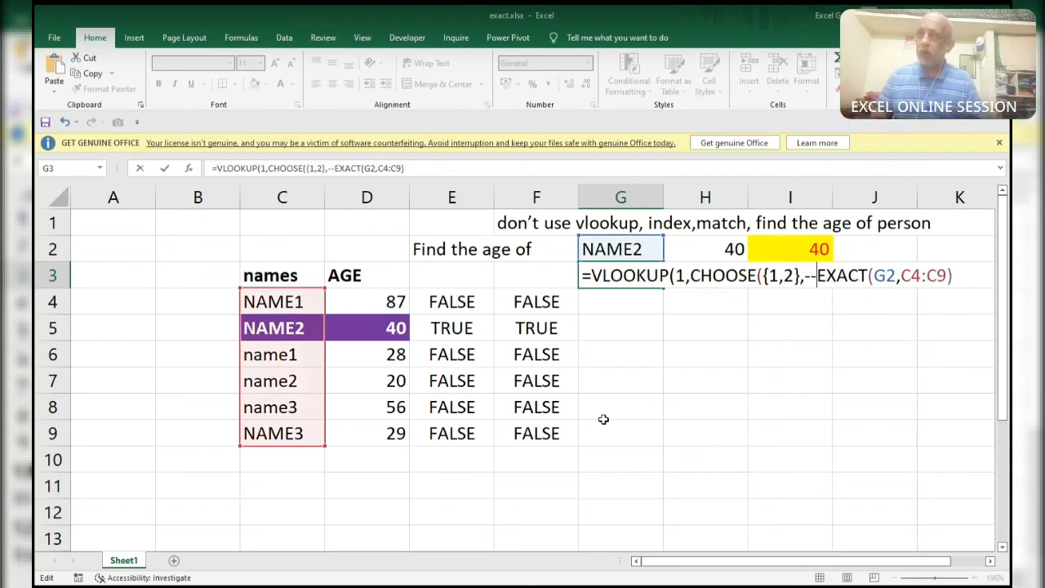
pyautogui.press('BackSpace')
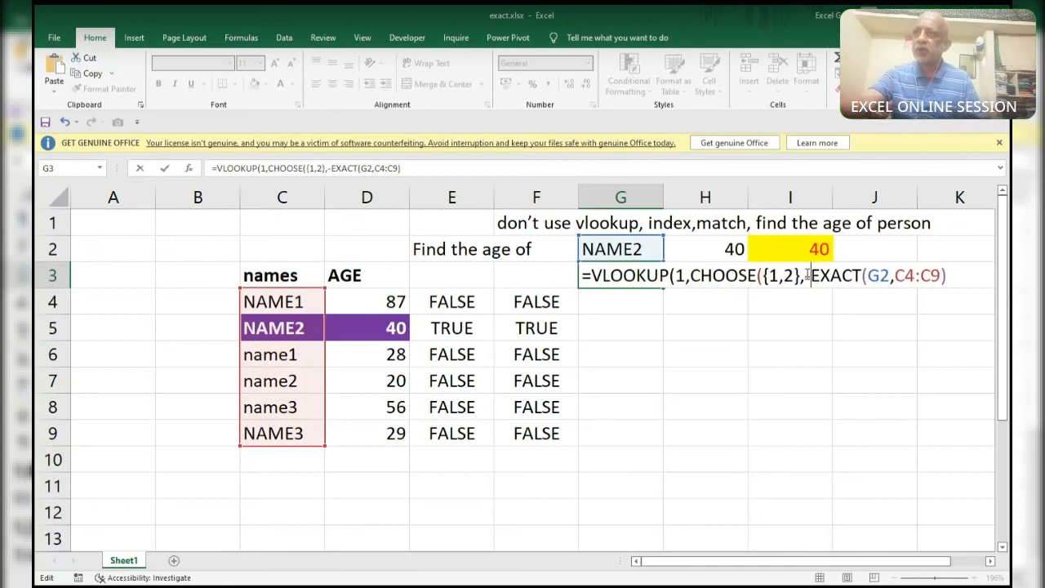
pyautogui.moveTo(807, 275); pyautogui.dragTo(957, 266)
pyautogui.press('F9')
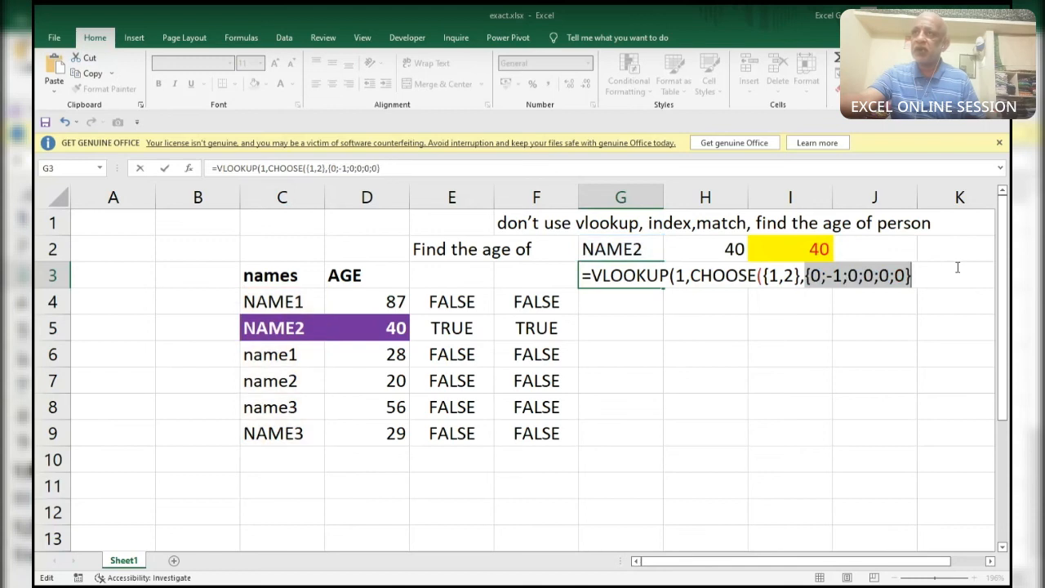
pyautogui.hotkey('ctrl', 'z')
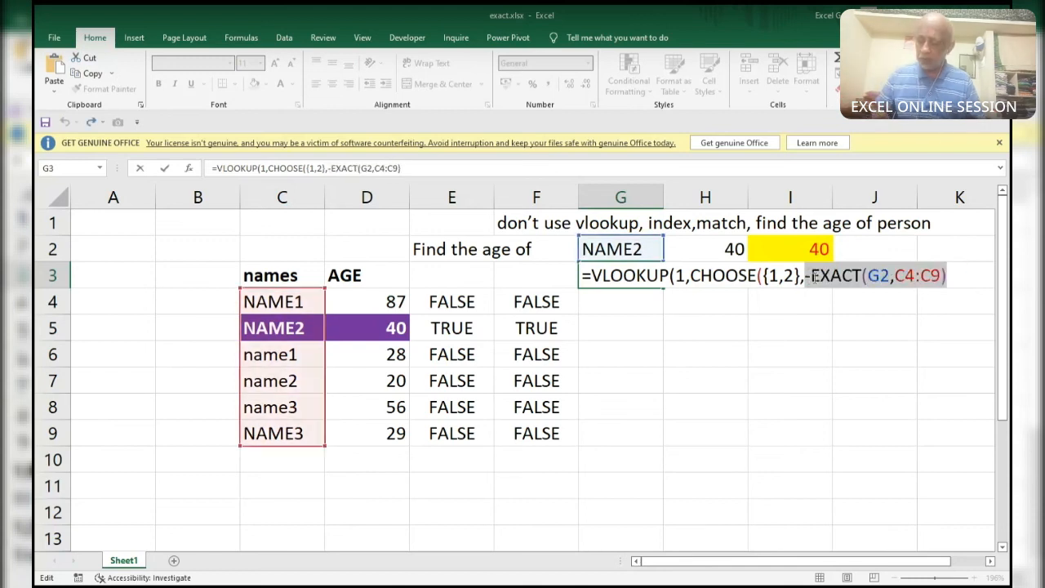
# Add a second minus before EXACT in the G3 formula and complete it with D4:D9 as CHOOSE's second array, column 2 and match type 0.
pyautogui.press('Left')
pyautogui.write('-')
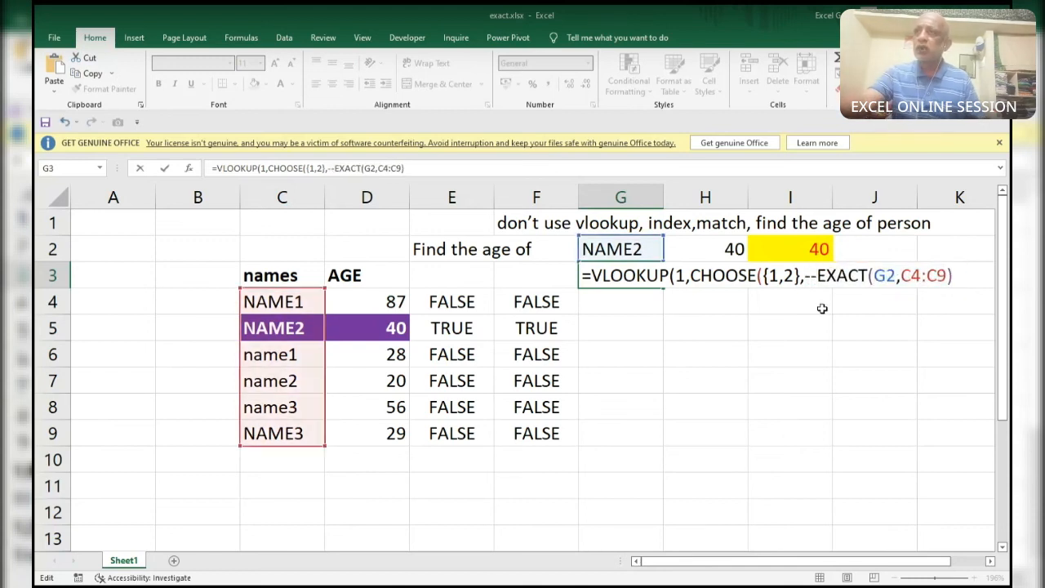
pyautogui.click(962, 275)
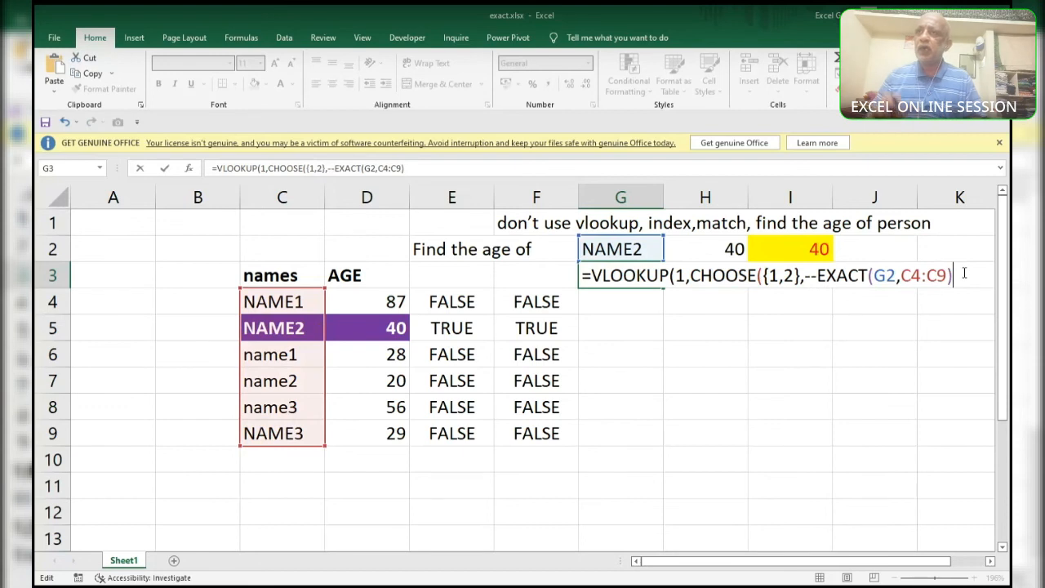
pyautogui.write(',')
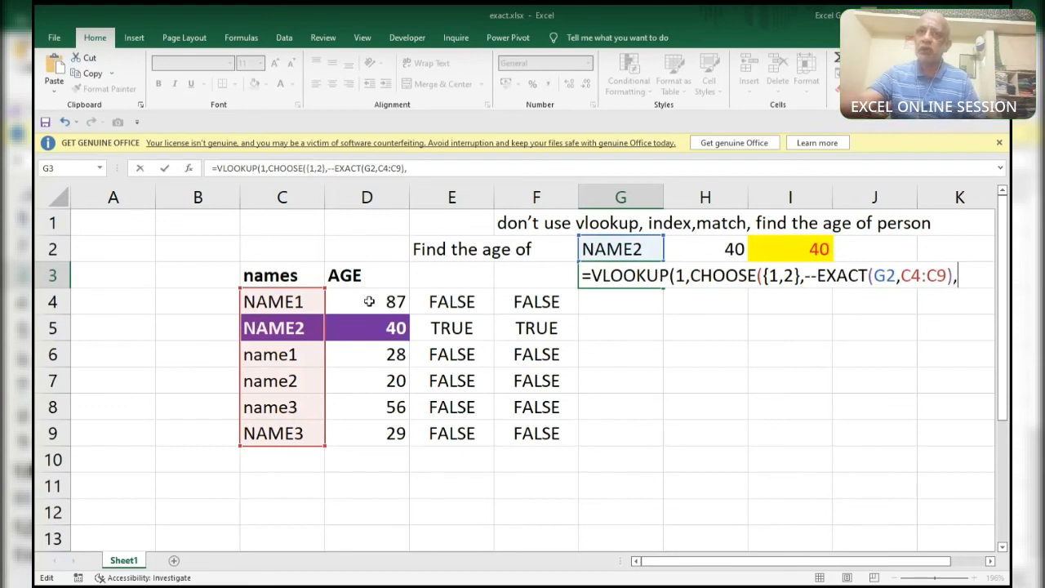
pyautogui.moveTo(370, 301); pyautogui.dragTo(376, 433)
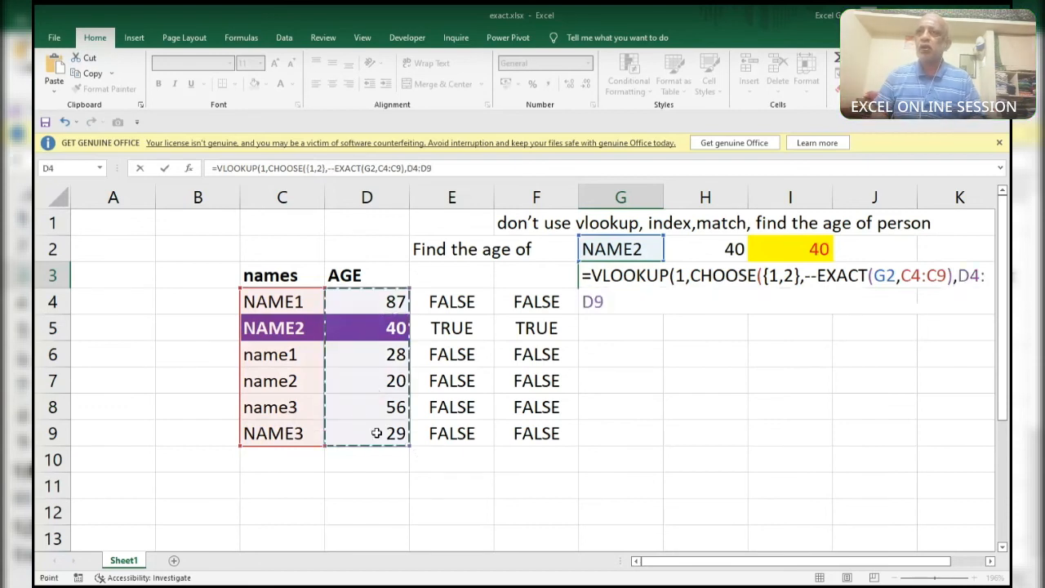
pyautogui.write(',')
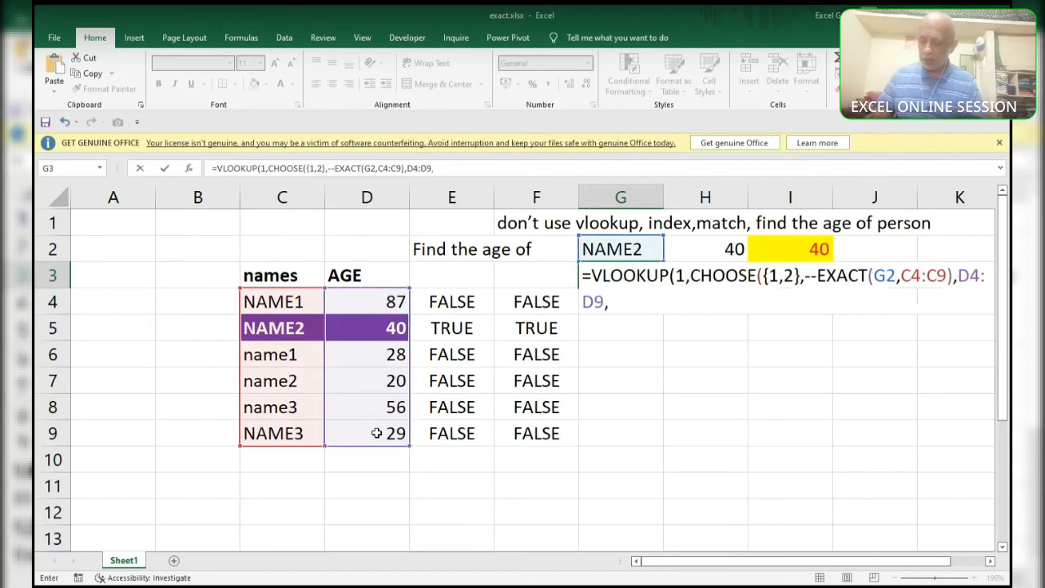
pyautogui.press('BackSpace')
pyautogui.write(')')
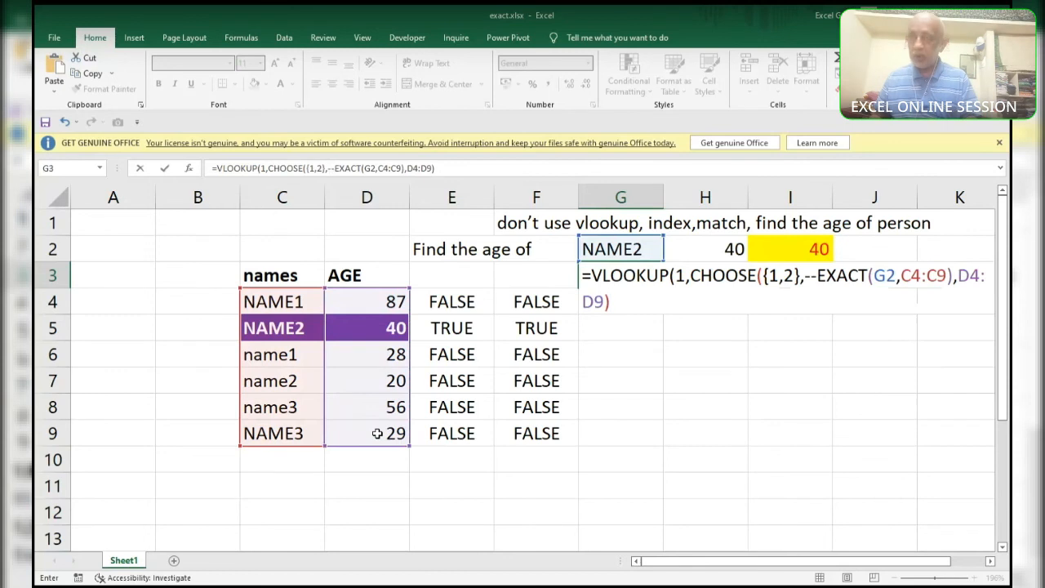
pyautogui.write(',2,')
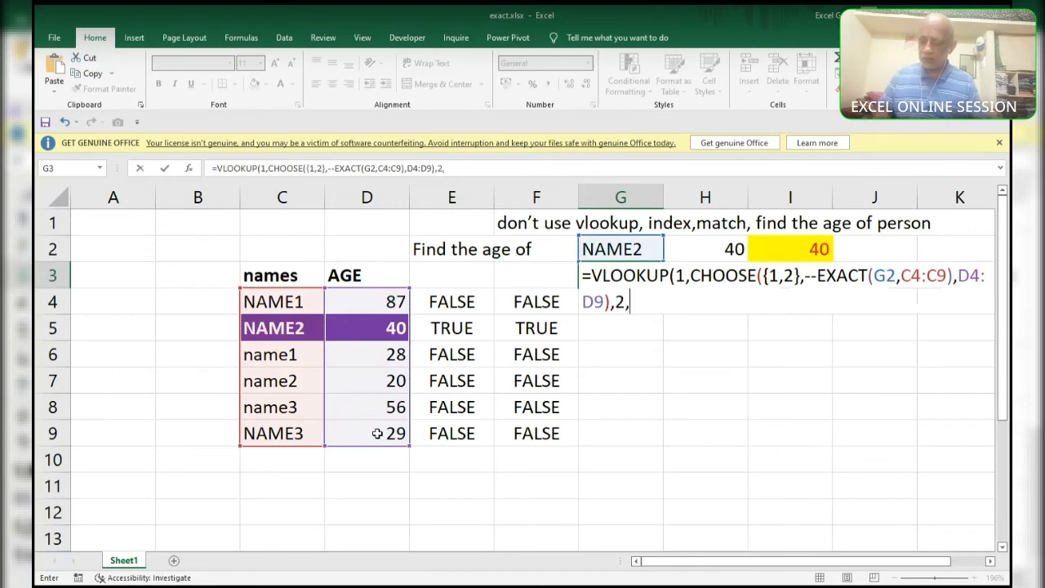
pyautogui.write('0)')
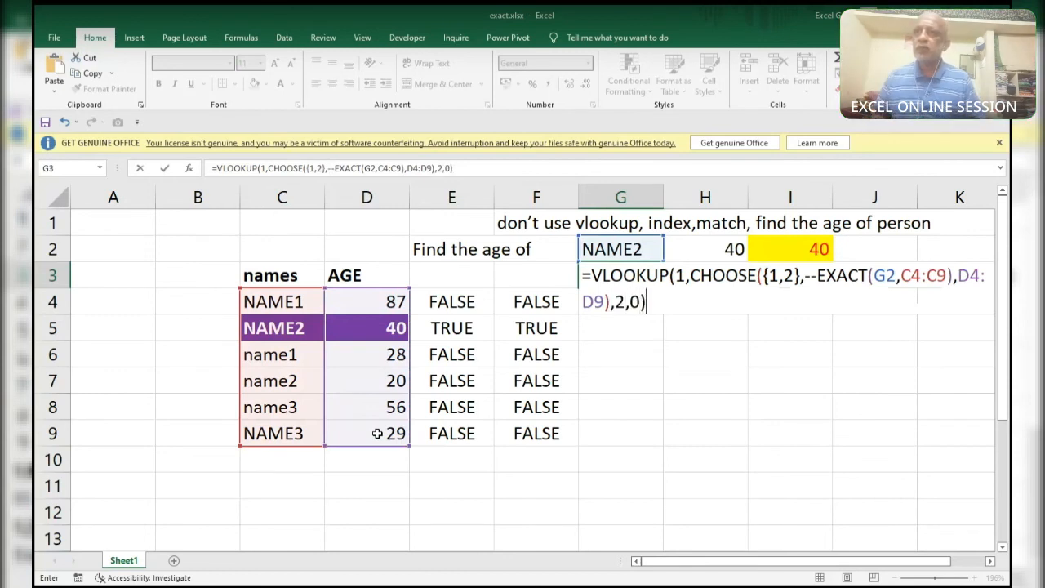
pyautogui.press('Return')
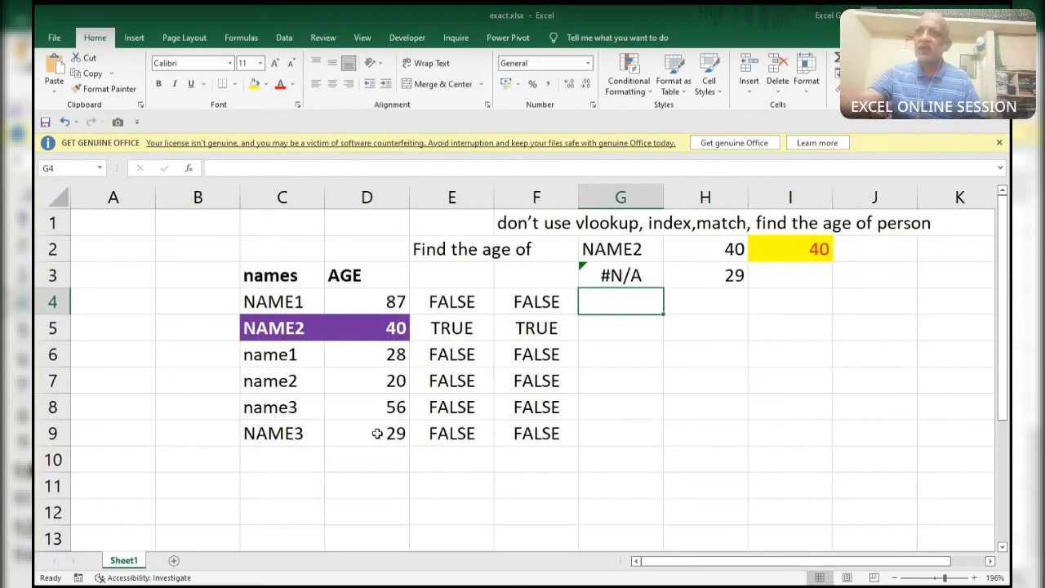
# Re-enter the VLOOKUP formula in G3 as an array formula.
pyautogui.press('Up')
pyautogui.press('F2')
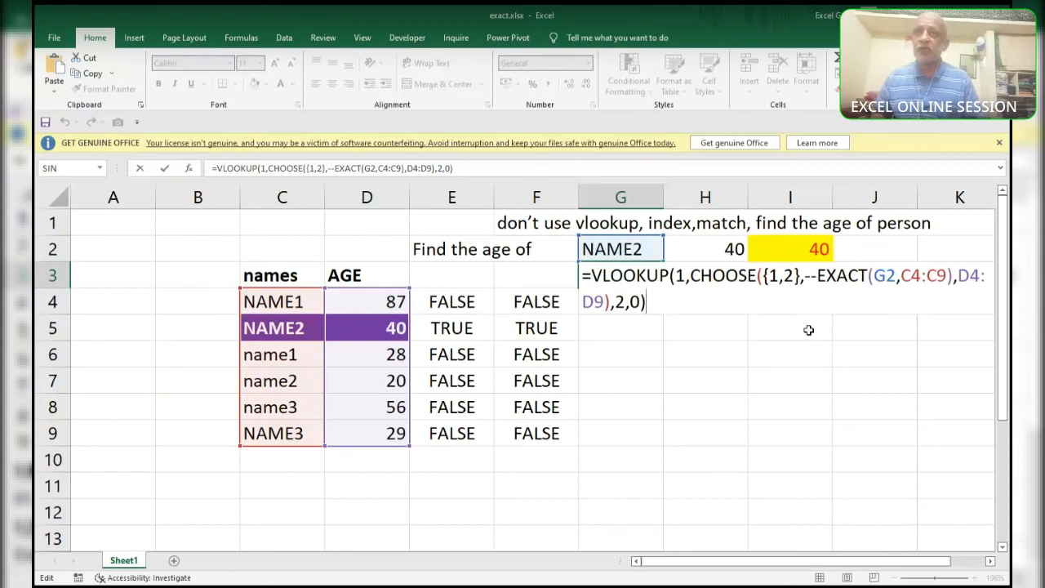
pyautogui.hotkey('ctrl', 'shift', 'Return')
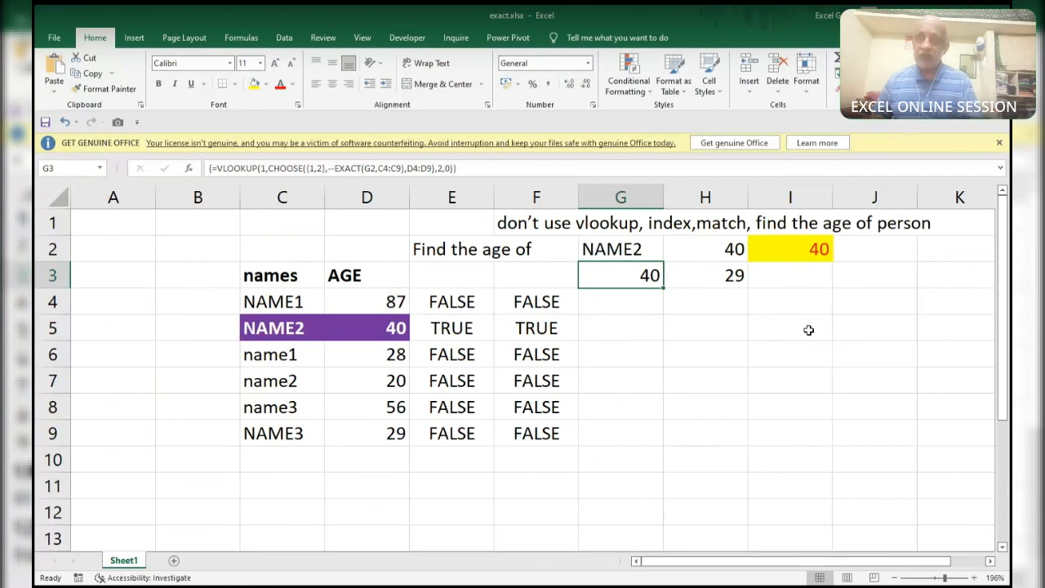
# Change the lookup value in G3 to TRUE, remove the double minus before EXACT, and commit it as an array formula.
pyautogui.press('F2')
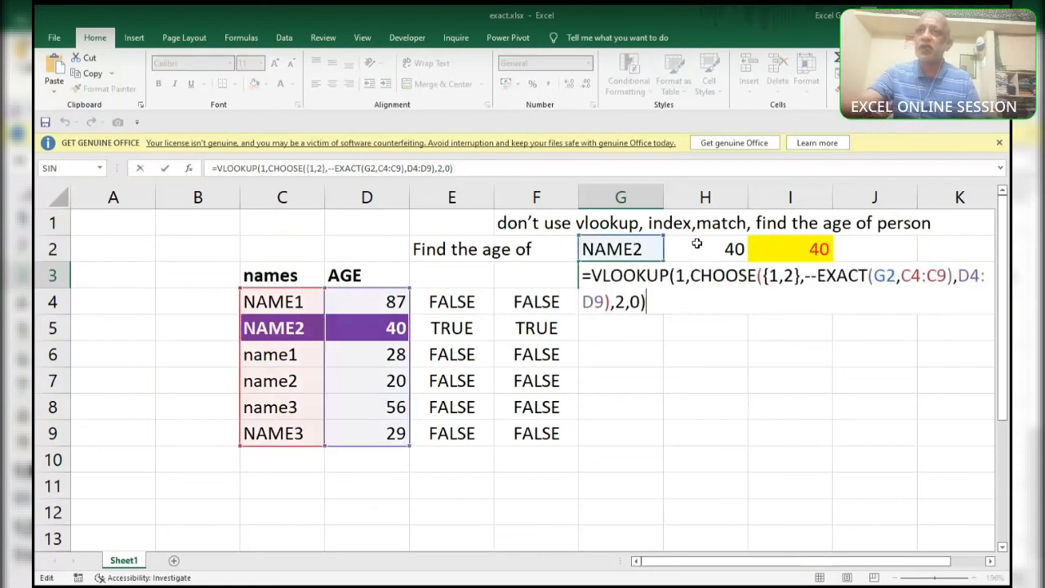
pyautogui.press('BackSpace')
pyautogui.write('true')
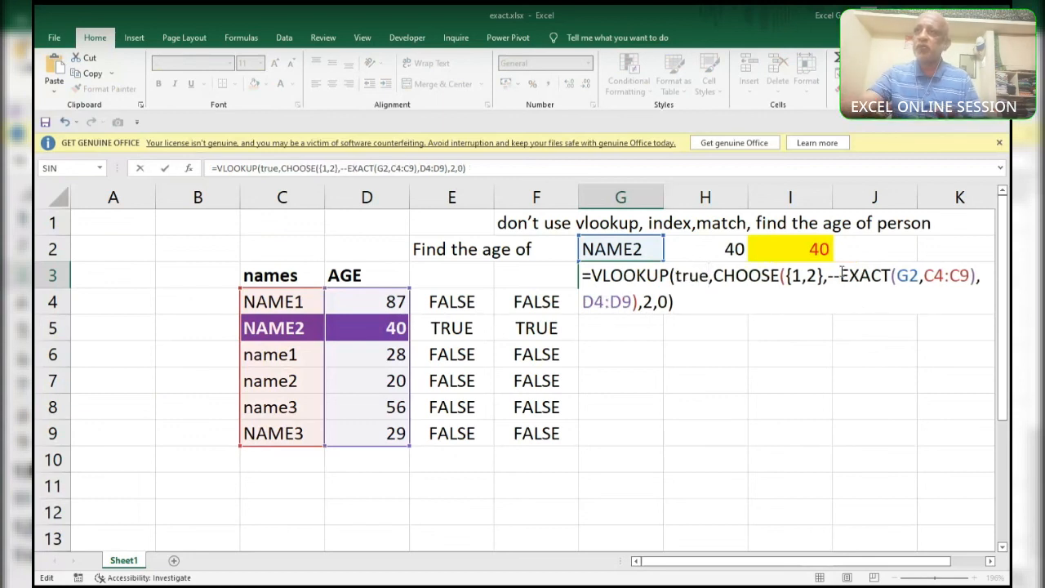
pyautogui.press('Right')
pyautogui.press('Right')
pyautogui.press('Right')
pyautogui.press('Right')
pyautogui.press('Right')
pyautogui.press('Right')
pyautogui.press('Right')
pyautogui.press('Right')
pyautogui.press('Right')
pyautogui.press('Right')
pyautogui.press('Right')
pyautogui.press('Right')
pyautogui.press('Right')
pyautogui.press('Right')
pyautogui.press('Right')
pyautogui.press('Right')
pyautogui.press('BackSpace')
pyautogui.press('BackSpace')
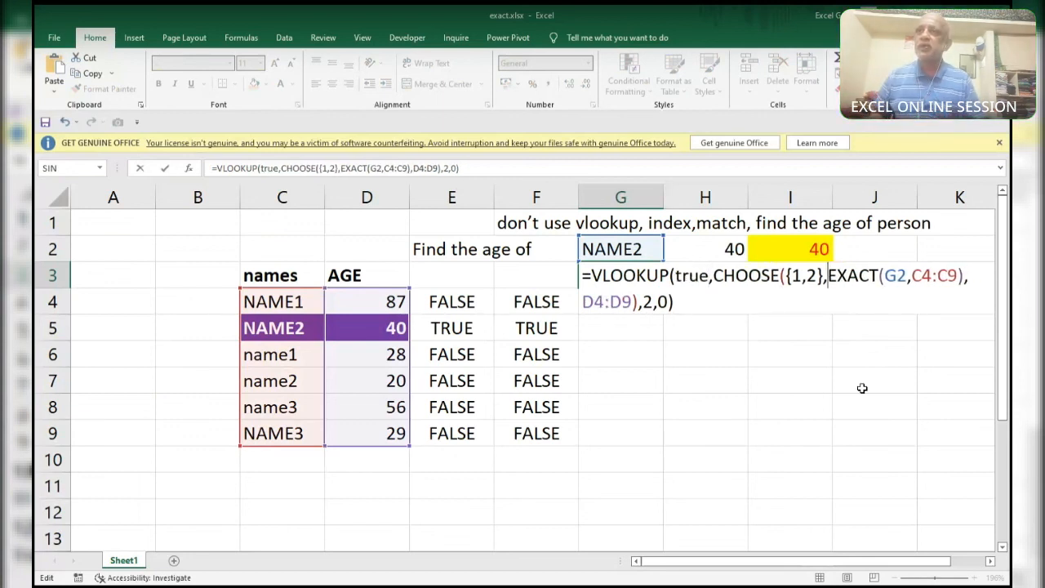
pyautogui.hotkey('ctrl', 'shift', 'Return')
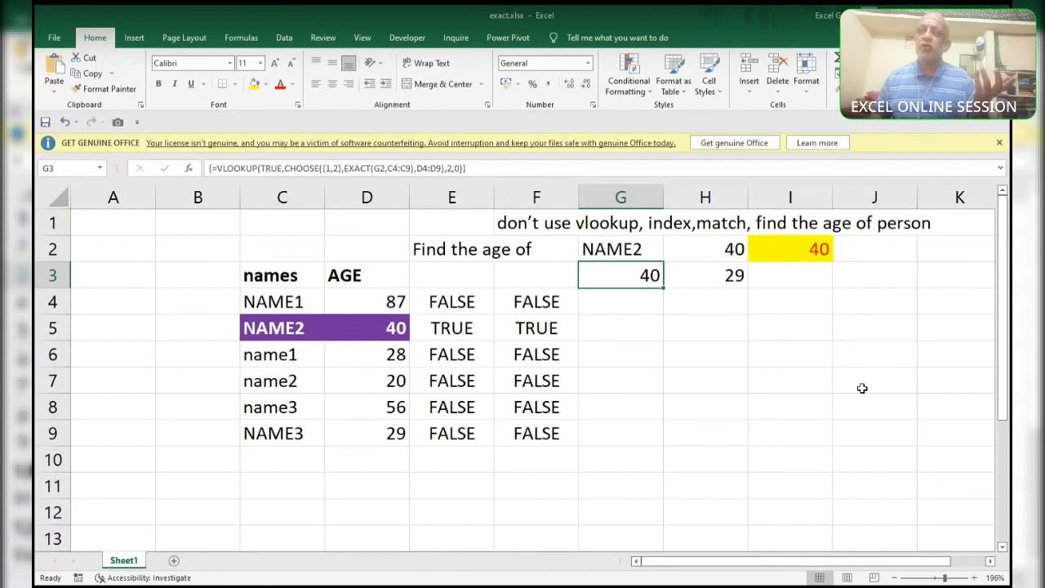
# Evaluate the D4:D9 argument of the LOOKUP formula in H2 in place to inspect its array, and restore the formula.
pyautogui.press('Up')
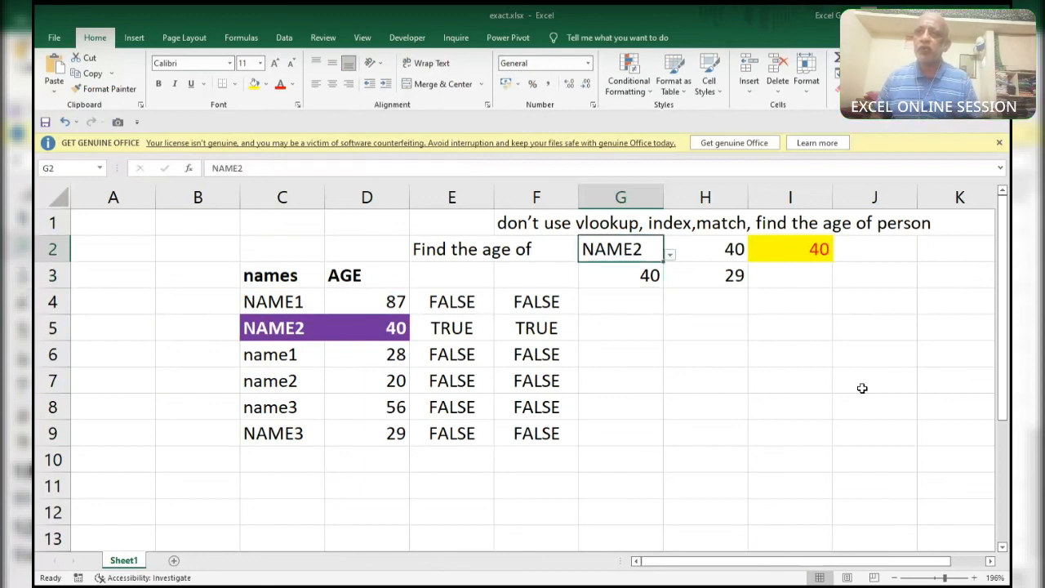
pyautogui.press('Right')
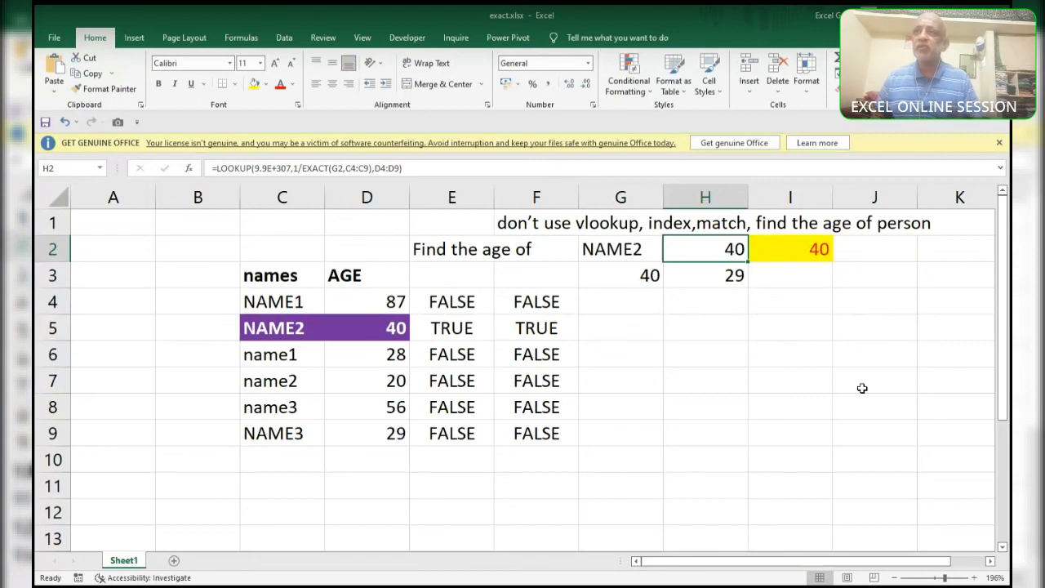
pyautogui.press('F2')
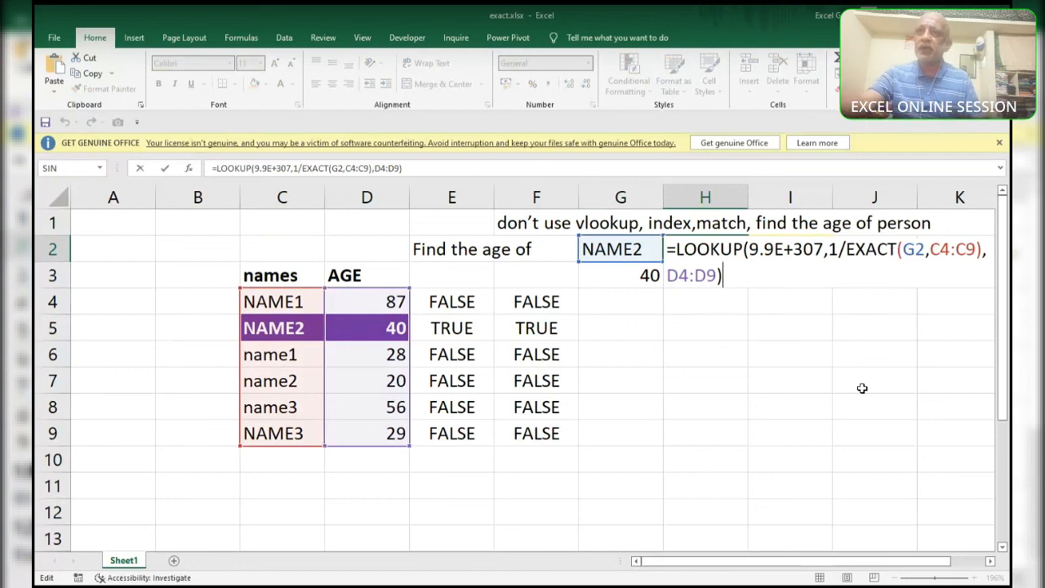
pyautogui.press('Left')
pyautogui.press('Left')
pyautogui.press('Left')
pyautogui.press('Left')
pyautogui.press('Left')
pyautogui.press('Left')
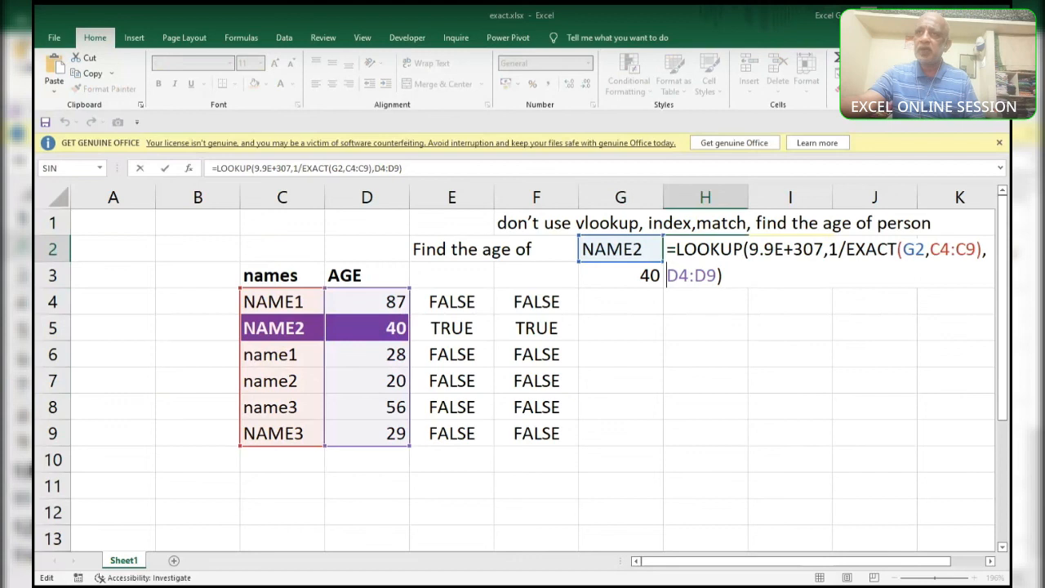
pyautogui.hotkey('shift', 'Right')
pyautogui.hotkey('shift', 'Right')
pyautogui.hotkey('shift', 'Right')
pyautogui.hotkey('shift', 'Right')
pyautogui.hotkey('shift', 'Right')
pyautogui.press('F9')
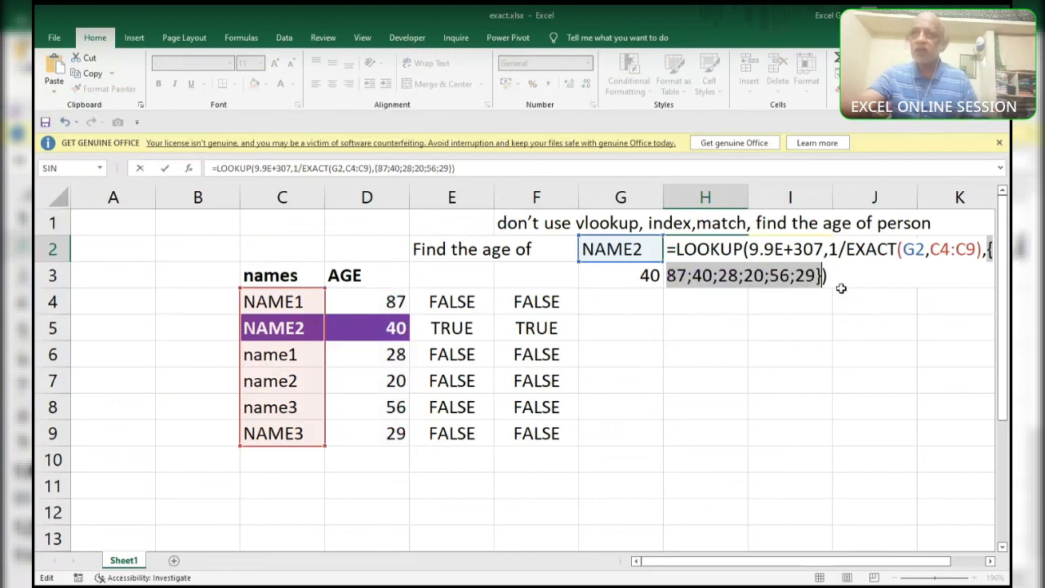
pyautogui.hotkey('ctrl', 'z')
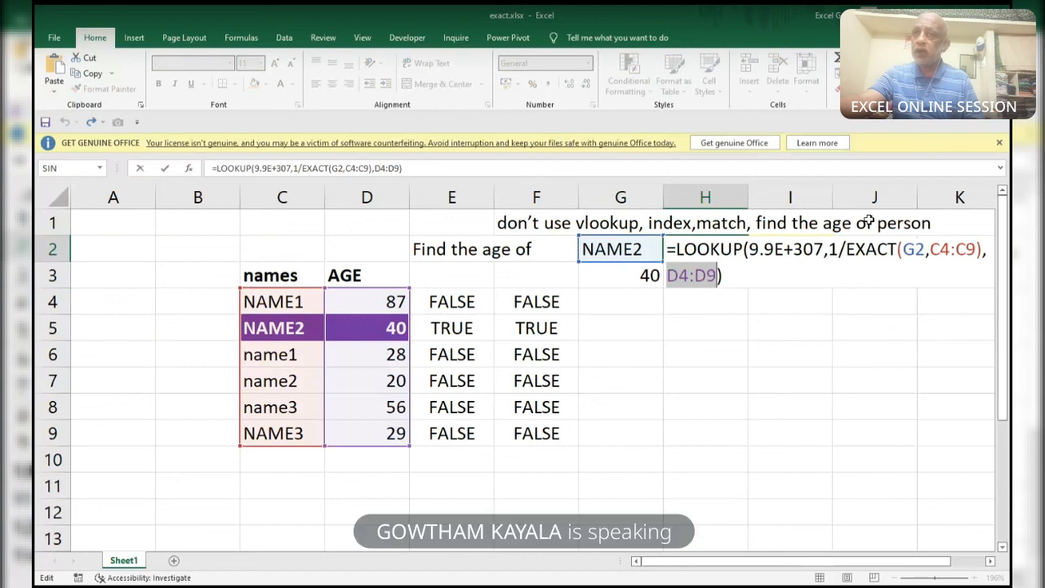
pyautogui.hotkey('ctrl', 'Return')
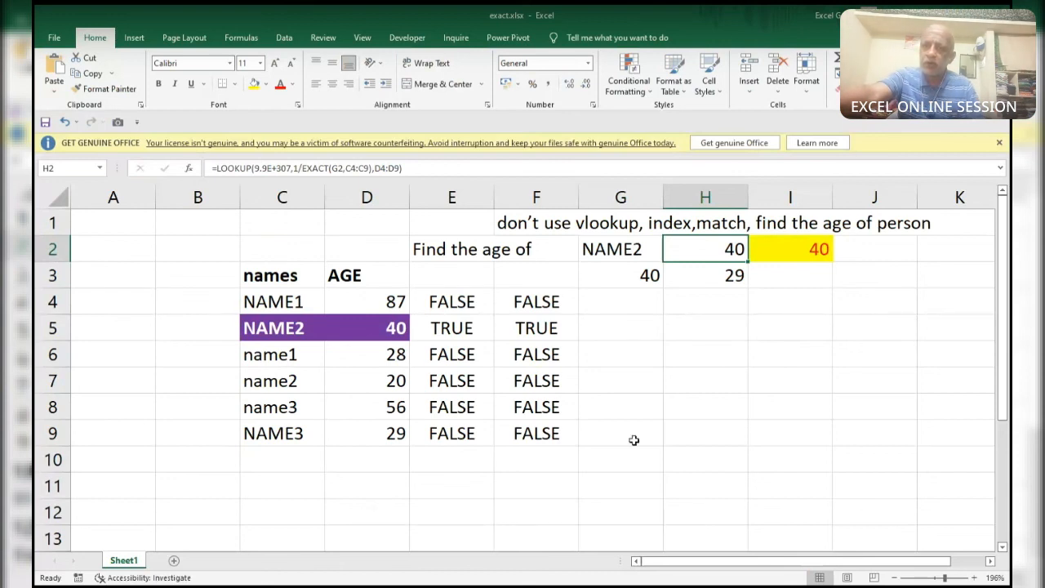
pyautogui.click(561, 586)
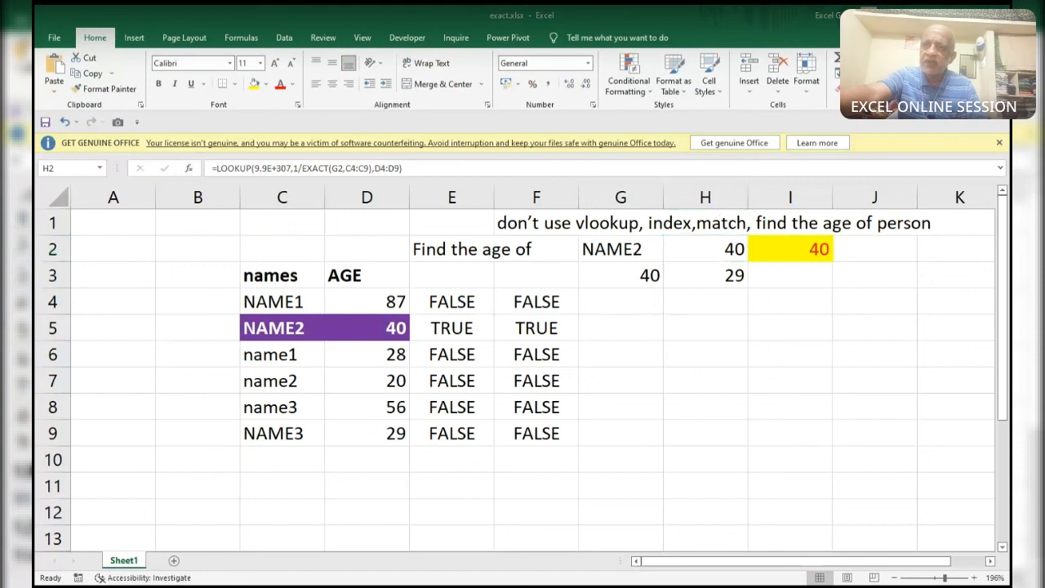